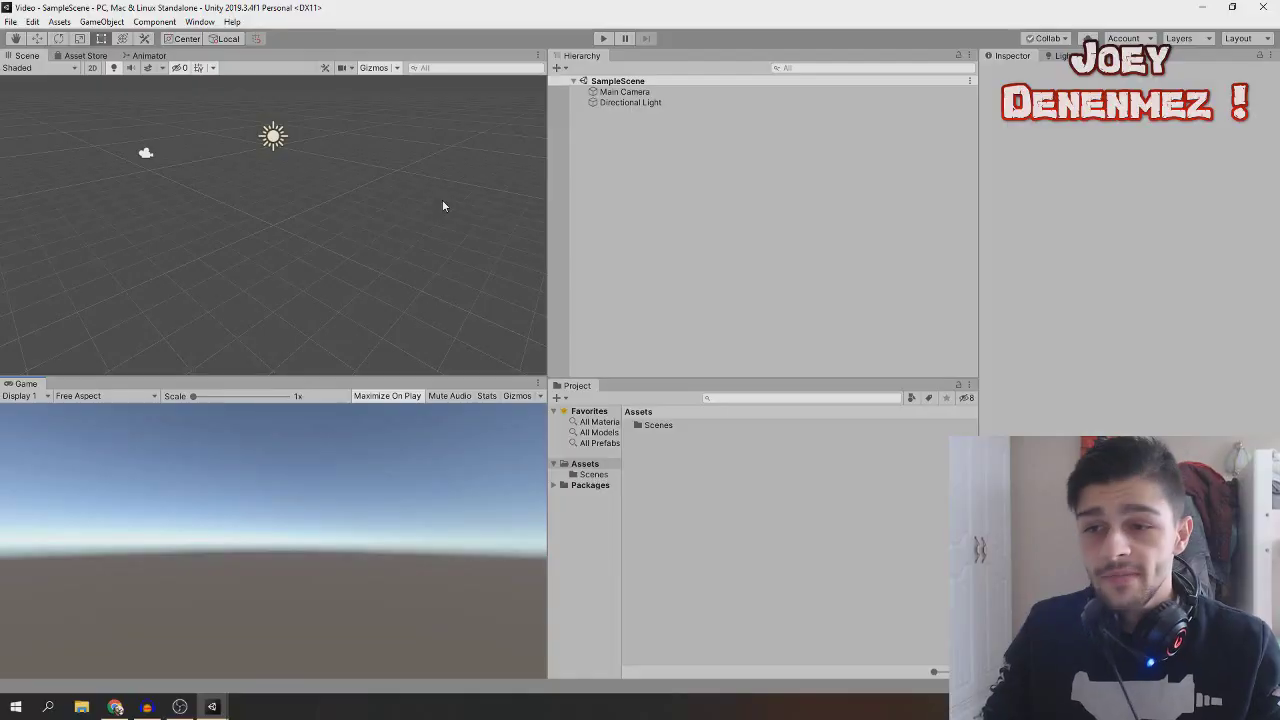
# - Orbit the view around the empty SampleScene holding only the Main Camera and Directional Light
pyautogui.moveTo(243, 209)
pyautogui.keyDown('alt'); pyautogui.mouseDown()
pyautogui.moveTo(321, 175)
pyautogui.moveTo(303, 161)
pyautogui.mouseUp(); pyautogui.keyUp('alt')
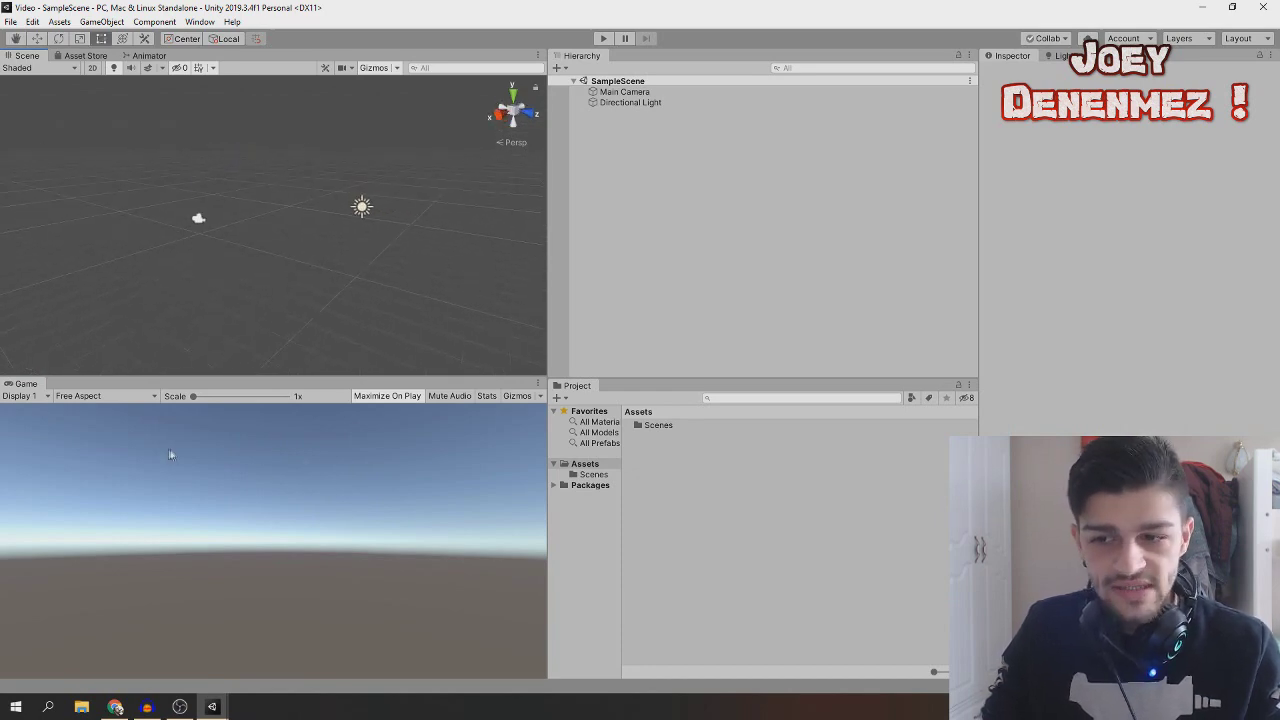
# - Add a 3D Plane to the scene from the GameObject menu
pyautogui.click(115, 24)
pyautogui.moveTo(117, 66)
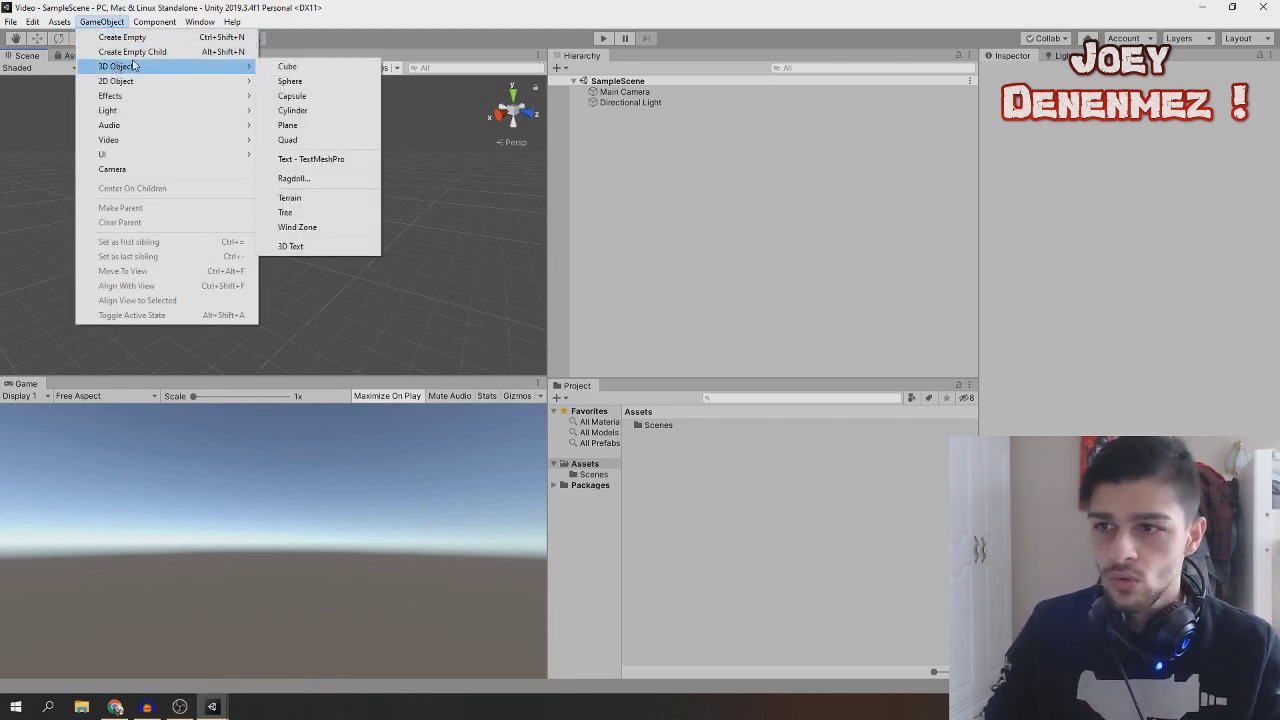
pyautogui.moveTo(160, 80)
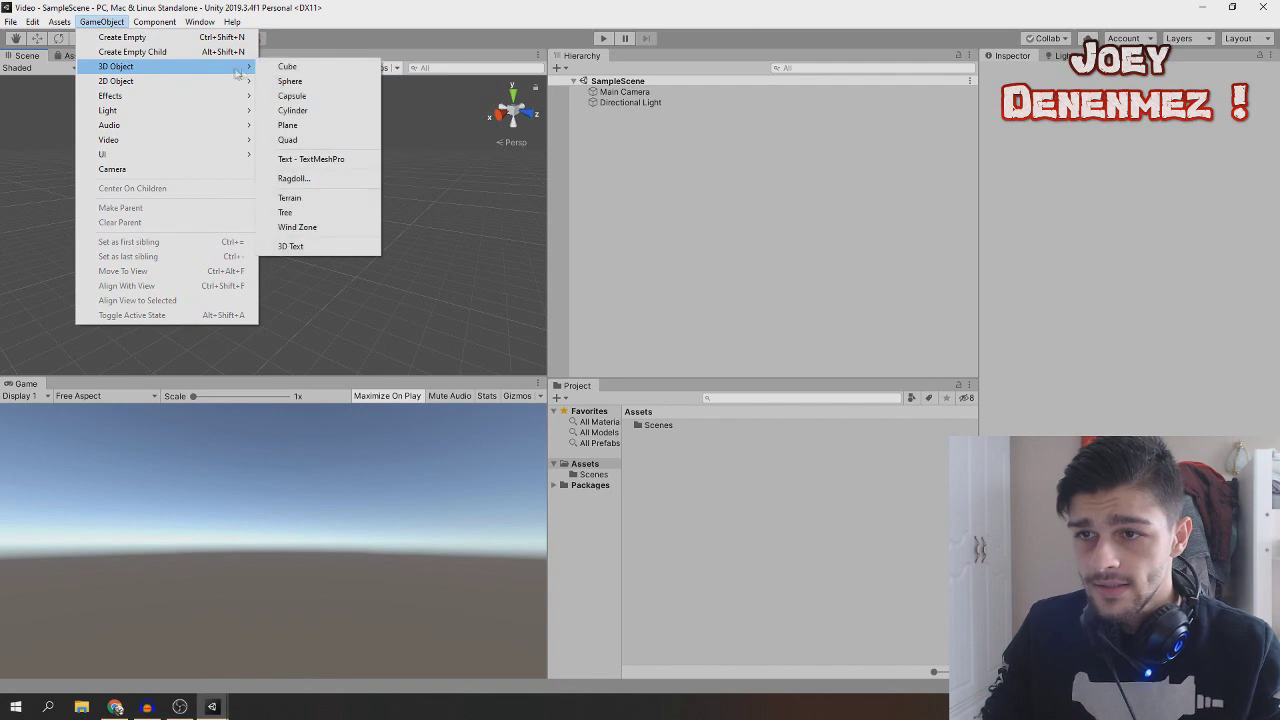
pyautogui.click(328, 126)
pyautogui.moveTo(305, 179)
pyautogui.mouseDown(button='right')
pyautogui.moveTo(159, 168)
pyautogui.moveTo(563, 134)
pyautogui.moveTo(157, 272)
pyautogui.mouseUp(button='right')
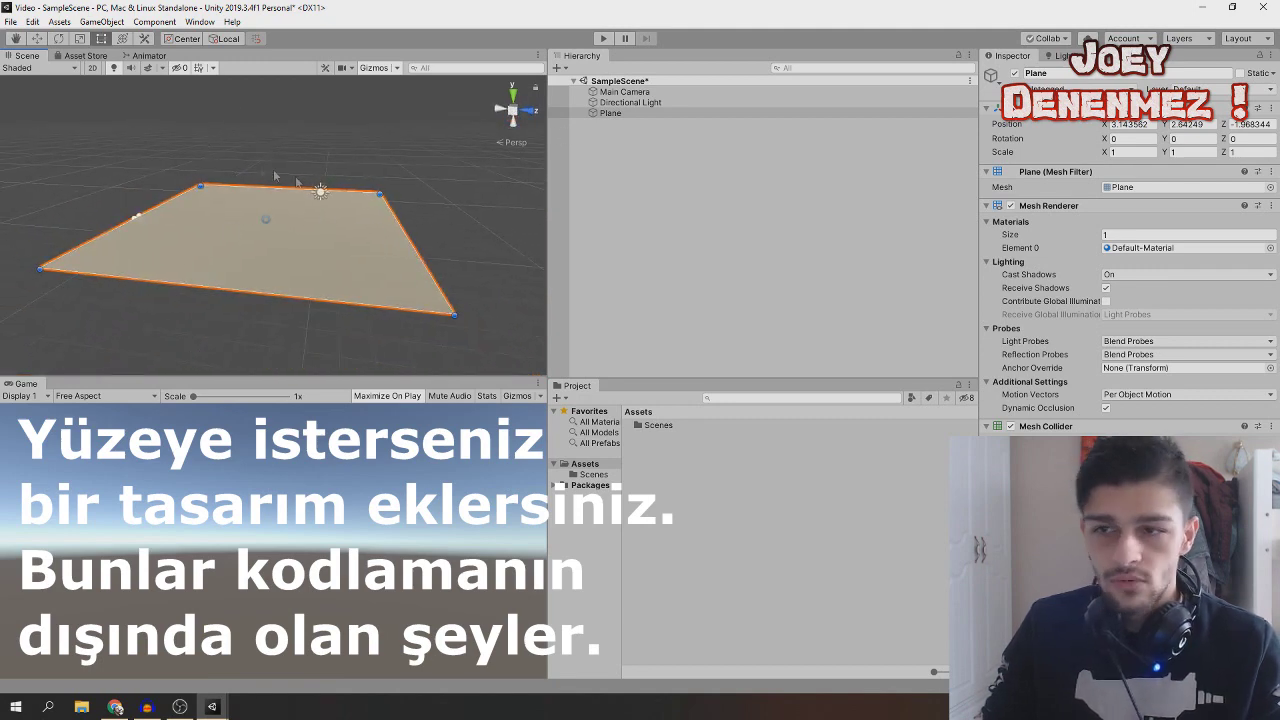
# - Add a 3D Cube so it rests on the plane
pyautogui.click(101, 21)
pyautogui.moveTo(180, 66)
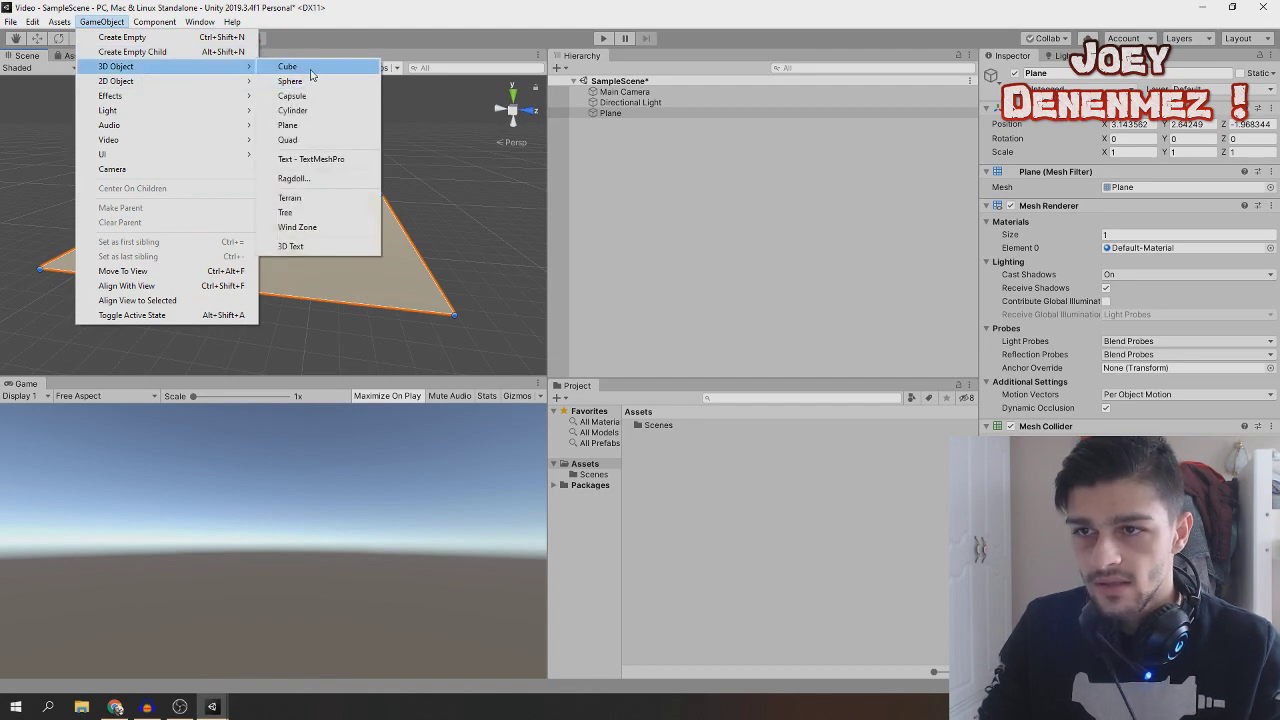
pyautogui.click(287, 66)
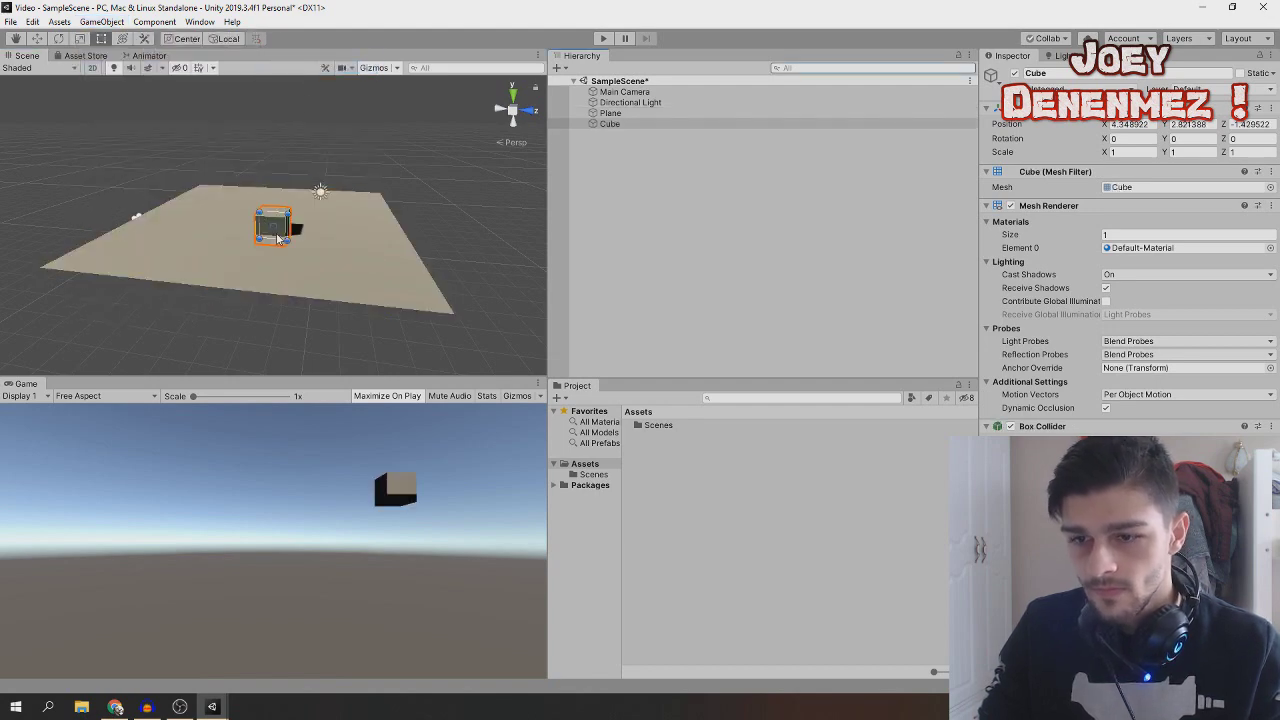
pyautogui.keyDown('alt'); pyautogui.moveTo(306, 124); pyautogui.dragTo(400, 160); pyautogui.keyUp('alt')
pyautogui.click(624, 91)
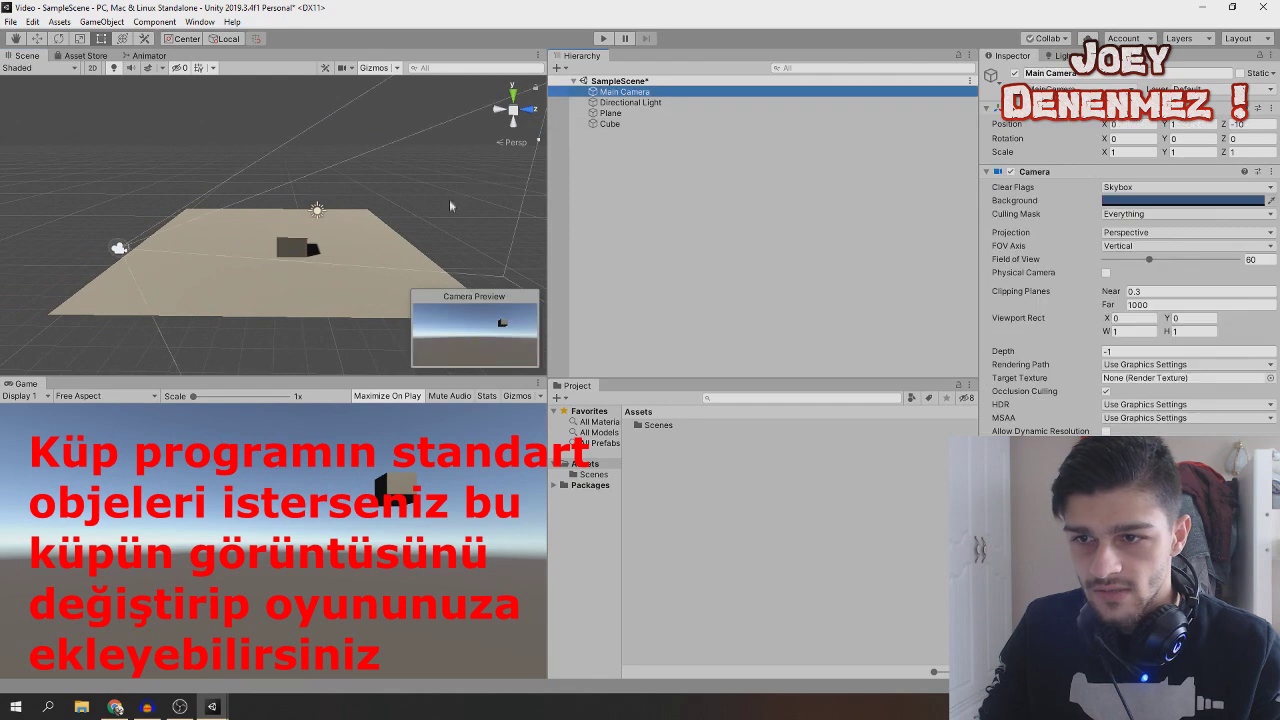
# - Raise the Main Camera above the plane and tilt it to look down at the plane and cube
pyautogui.moveTo(133, 254)
pyautogui.keyDown('alt'); pyautogui.mouseDown()
pyautogui.moveTo(305, 316)
pyautogui.moveTo(207, 199)
pyautogui.mouseUp(); pyautogui.keyUp('alt')
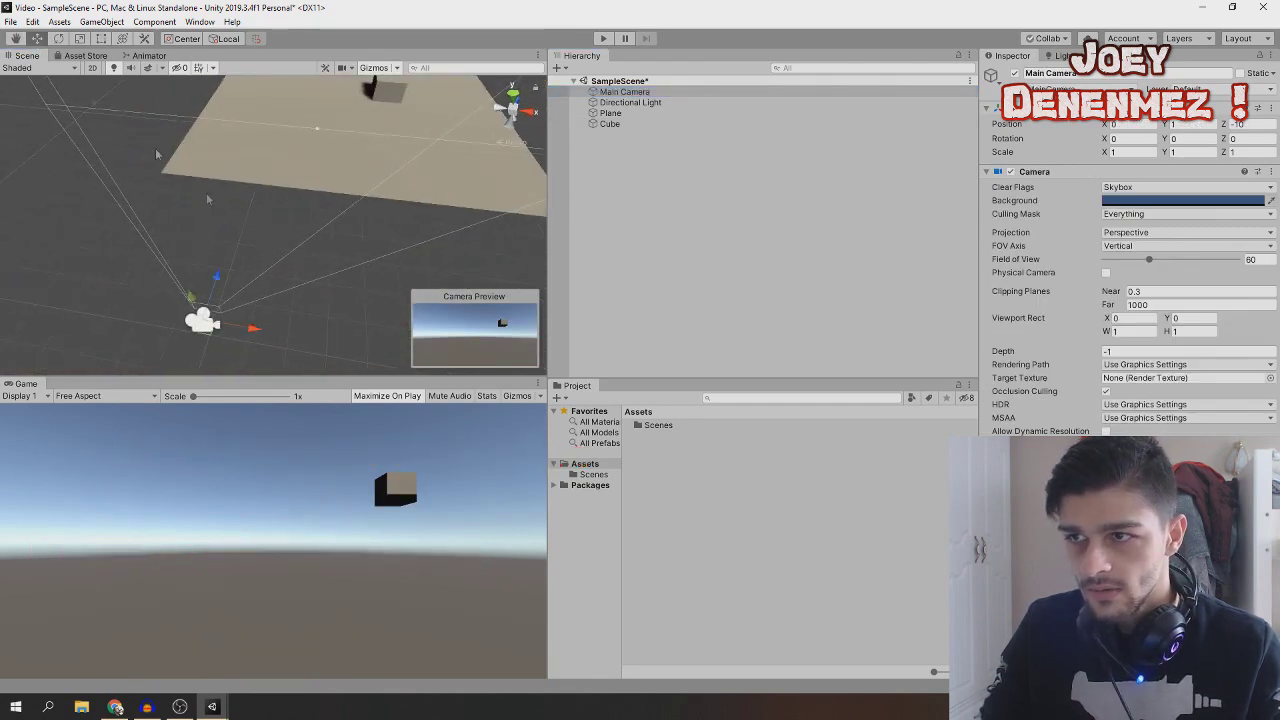
pyautogui.moveTo(205, 292); pyautogui.dragTo(210, 203)
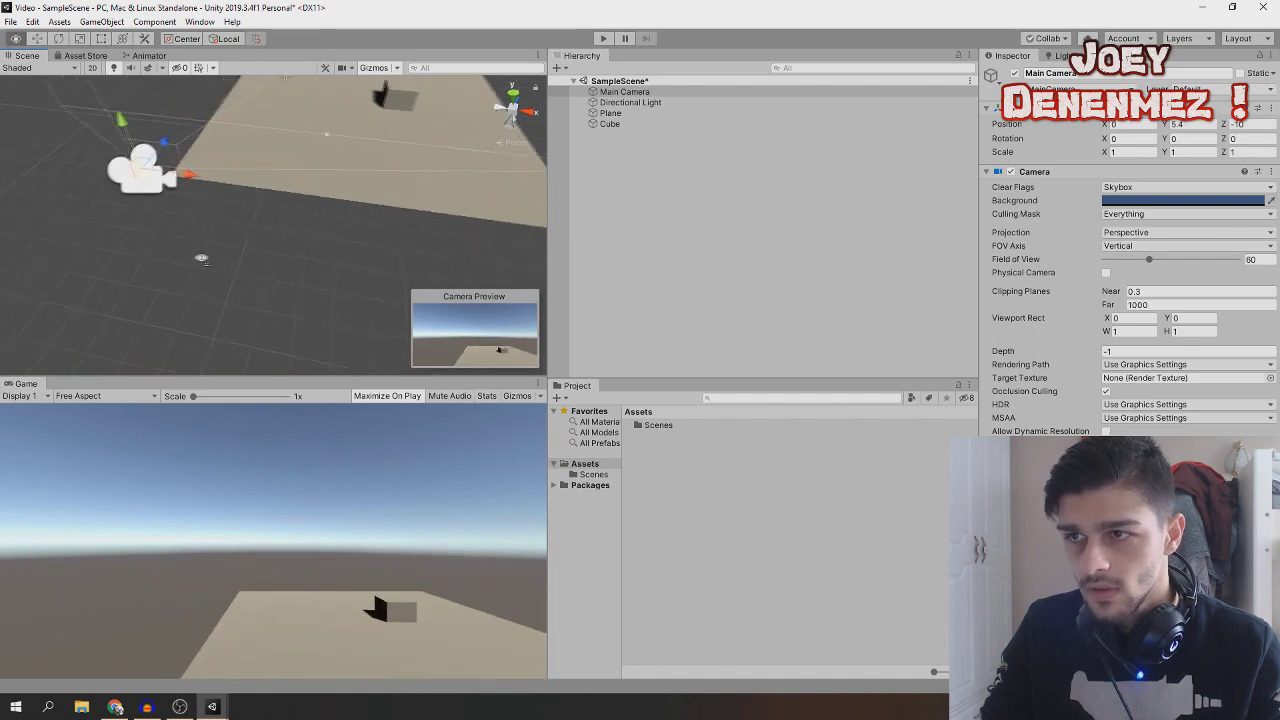
pyautogui.click(58, 38)
pyautogui.moveTo(85, 160)
pyautogui.mouseDown()
pyautogui.moveTo(79, 141)
pyautogui.moveTo(185, 190)
pyautogui.moveTo(298, 189)
pyautogui.mouseUp()
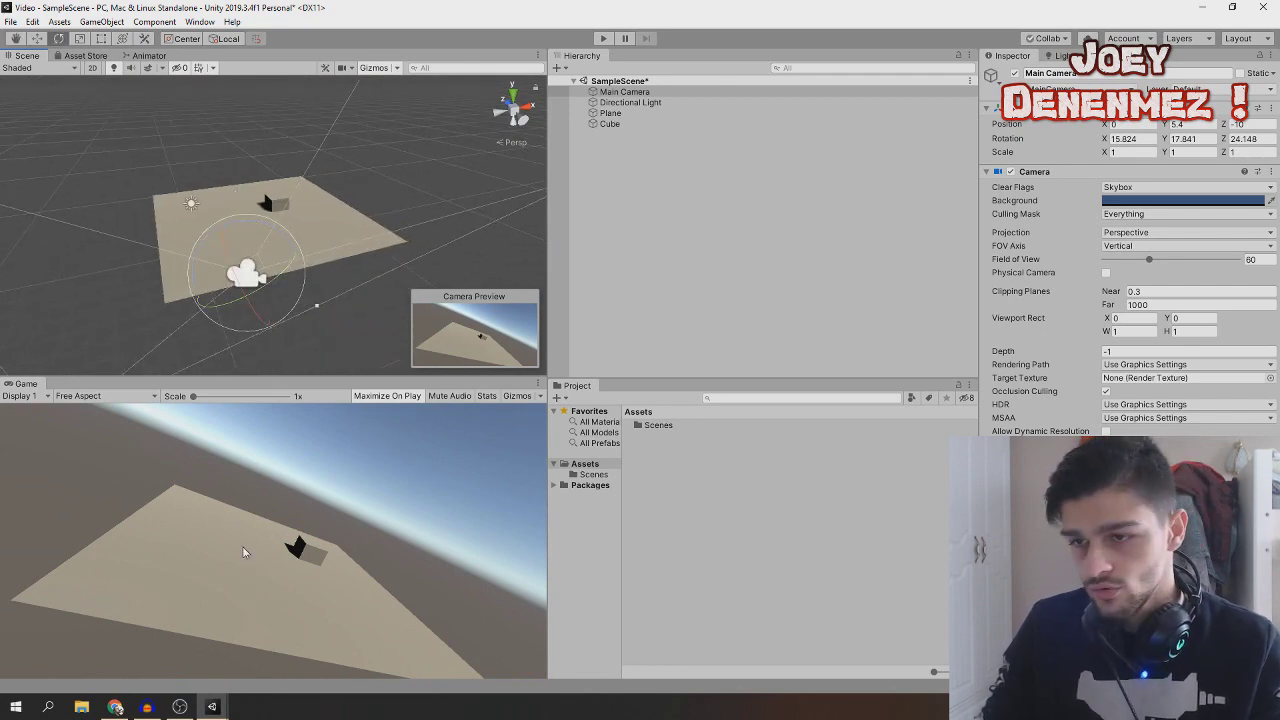
pyautogui.moveTo(262, 300); pyautogui.dragTo(291, 320)
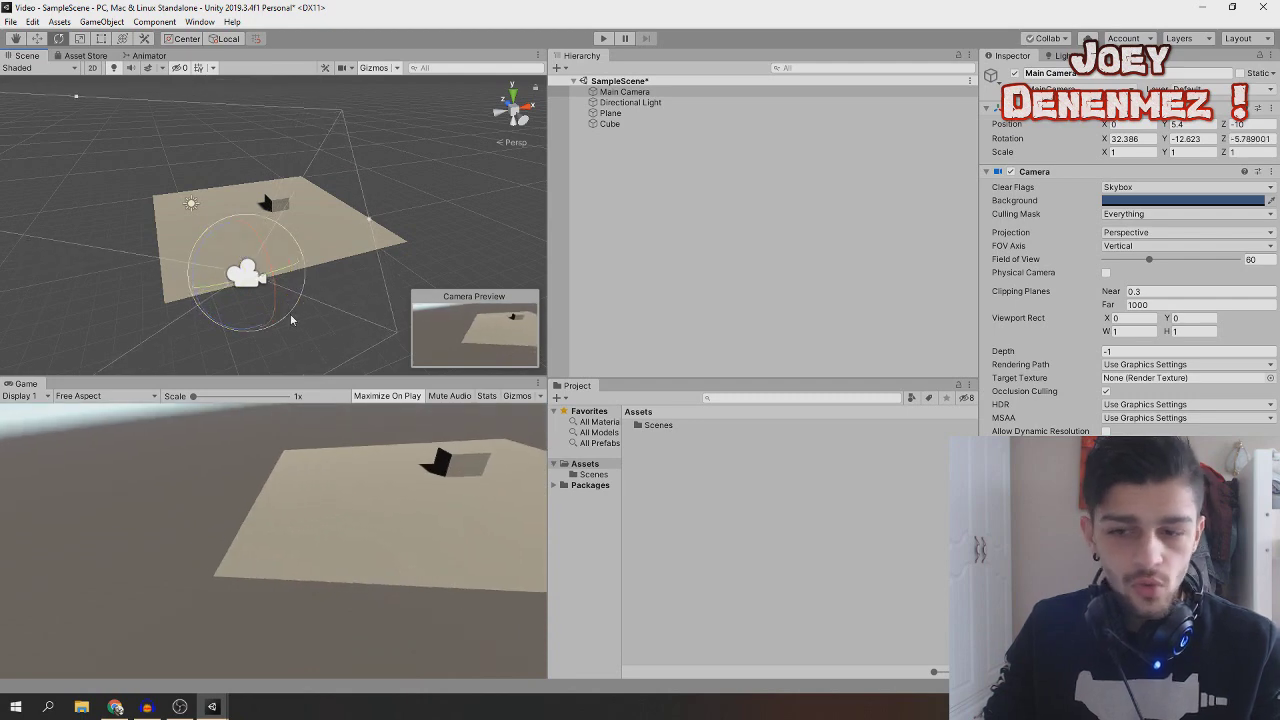
# - Shift the camera sideways to position 1.22, 5.29, -9.8, then open the Asset Store
pyautogui.click(36, 39)
pyautogui.moveTo(288, 268)
pyautogui.mouseDown()
pyautogui.moveTo(322, 250)
pyautogui.moveTo(163, 46)
pyautogui.mouseUp()
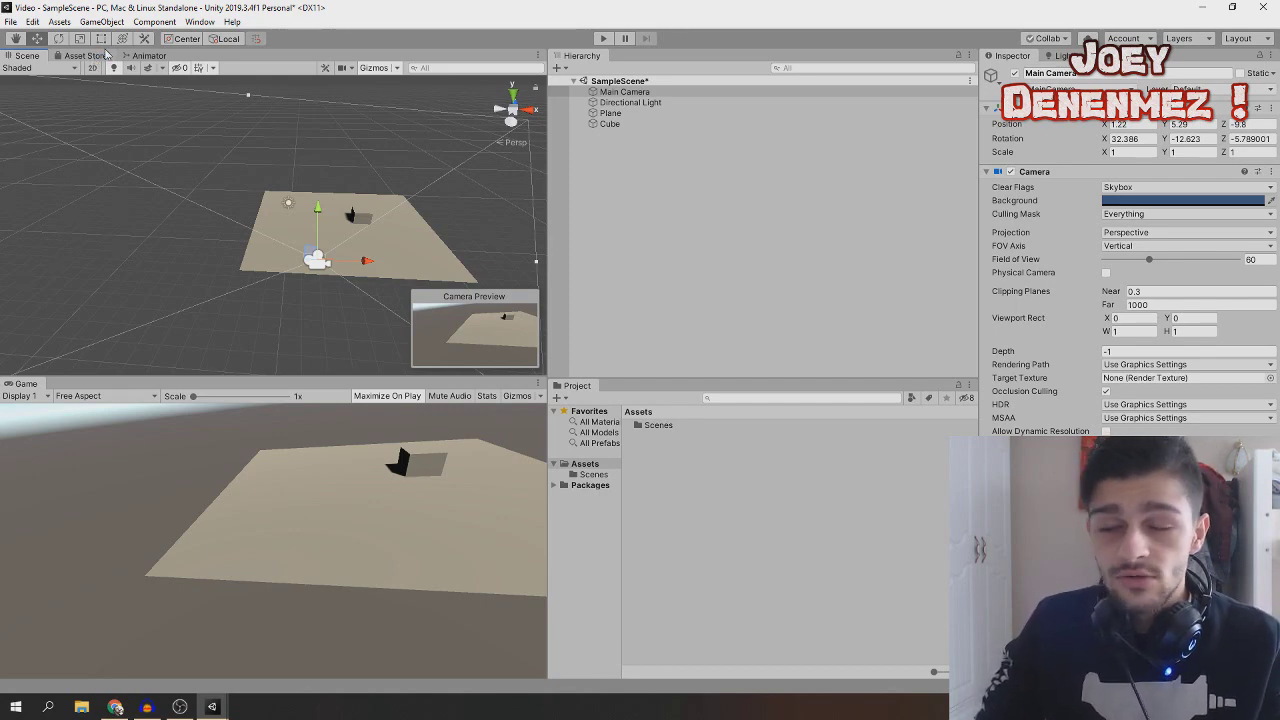
pyautogui.click(106, 55)
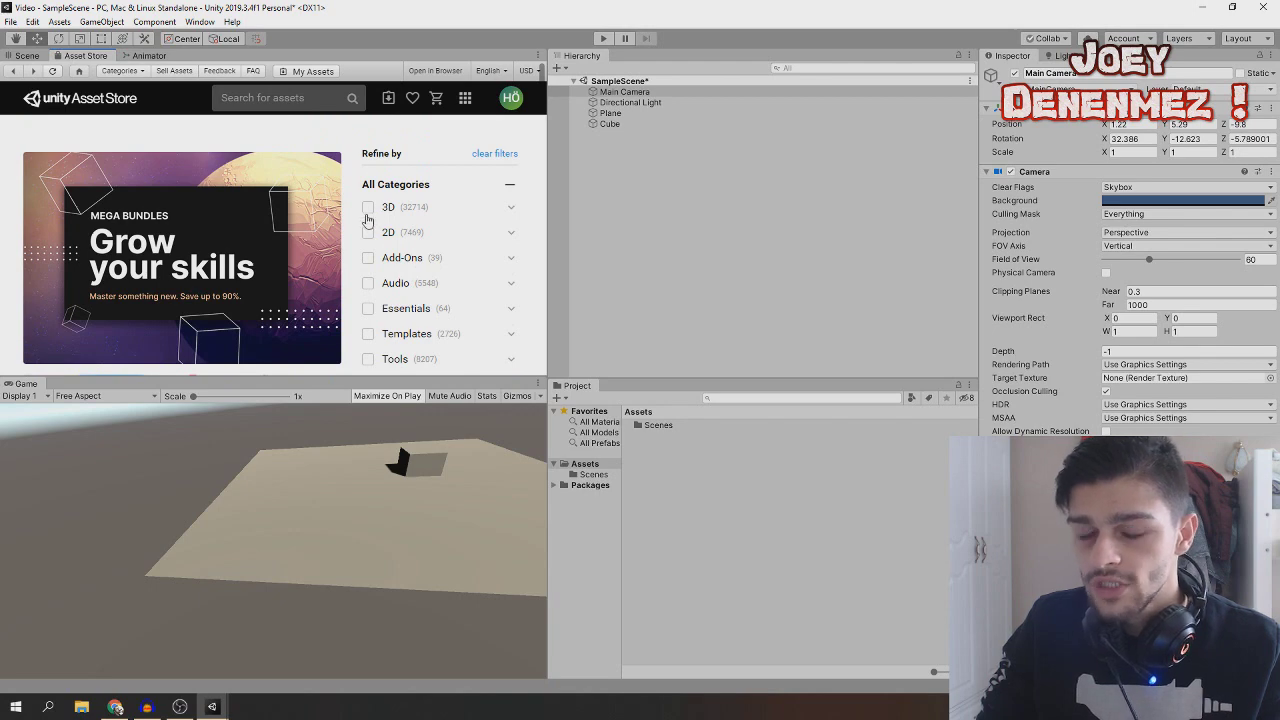
# - Filter the Asset Store to the 3D category and scroll the results
pyautogui.click(368, 208)
pyautogui.scroll(-1, 470, 221)
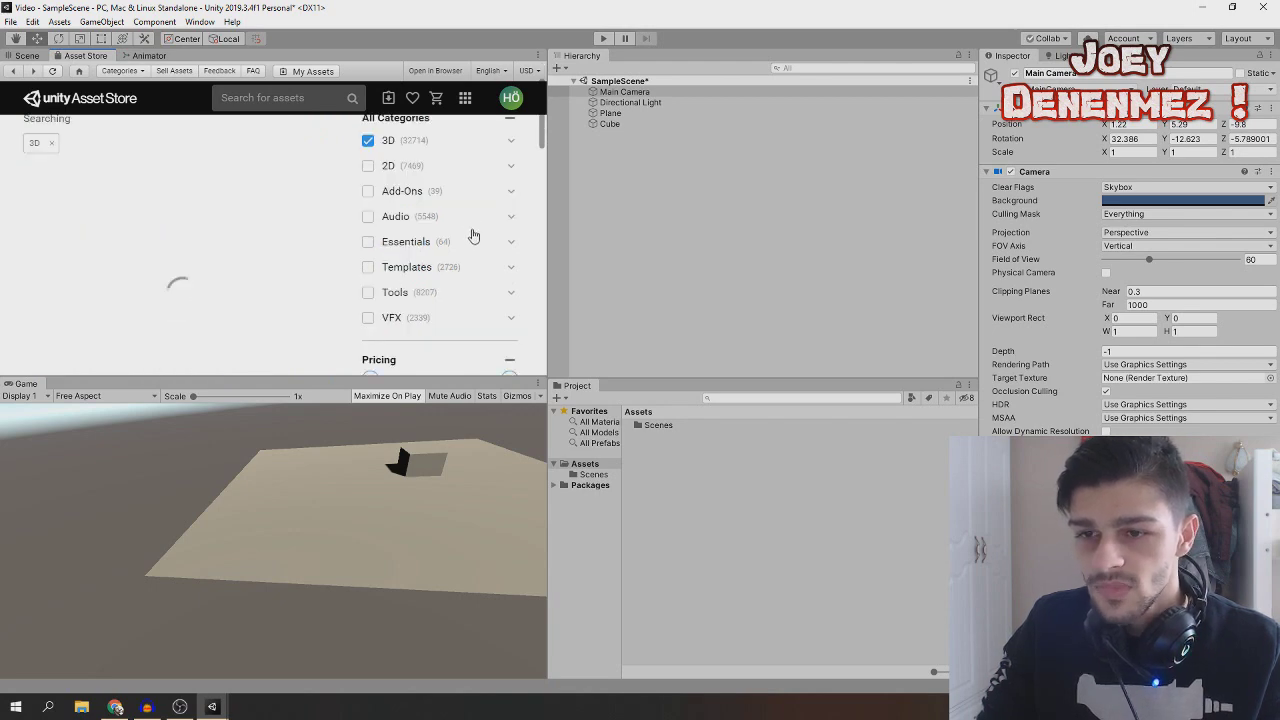
pyautogui.scroll(-2, 520, 280)
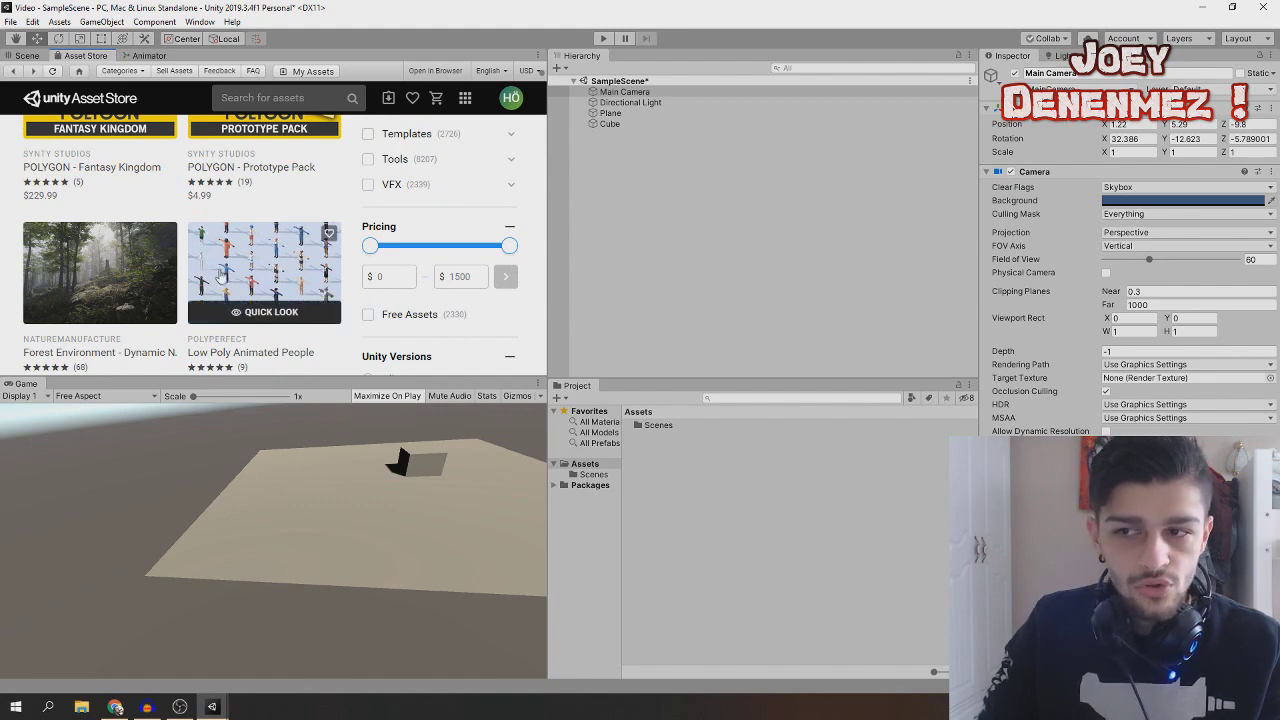
pyautogui.scroll(-2, 325, 308)
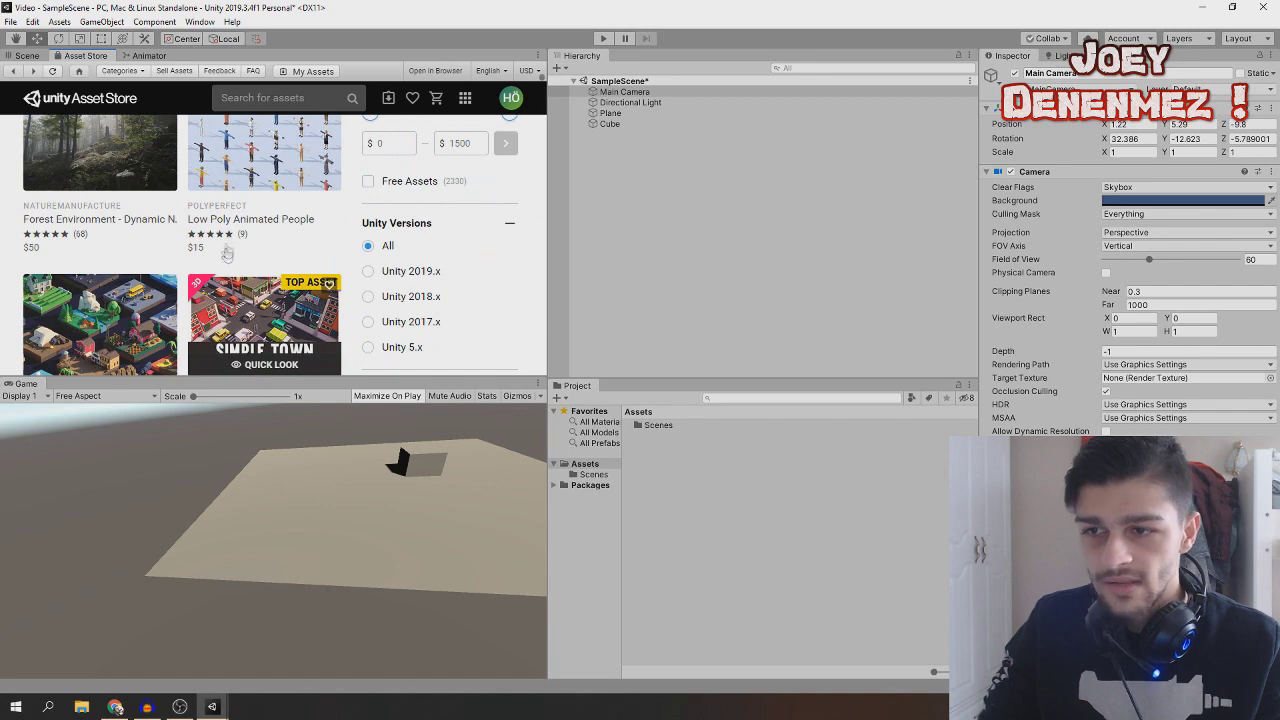
# - Restrict the listing to free assets and browse the 2330 free 3D results
pyautogui.click(368, 181)
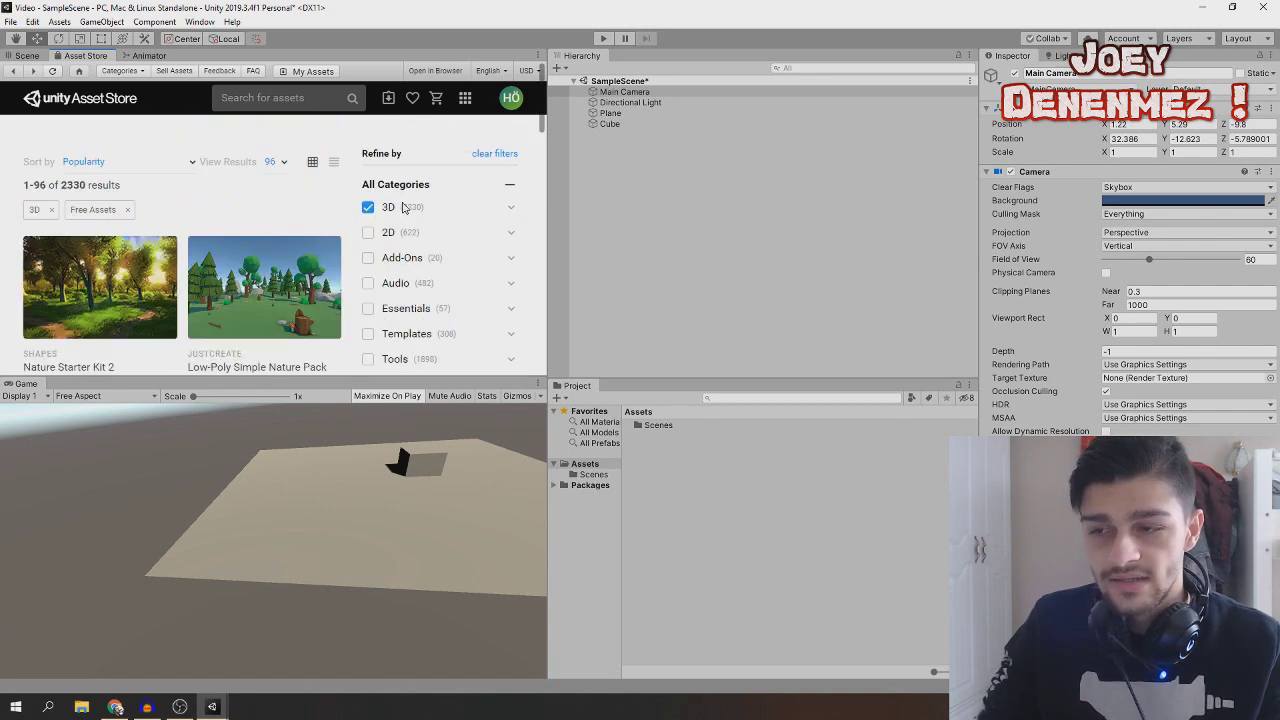
pyautogui.scroll(-1, 300, 220)
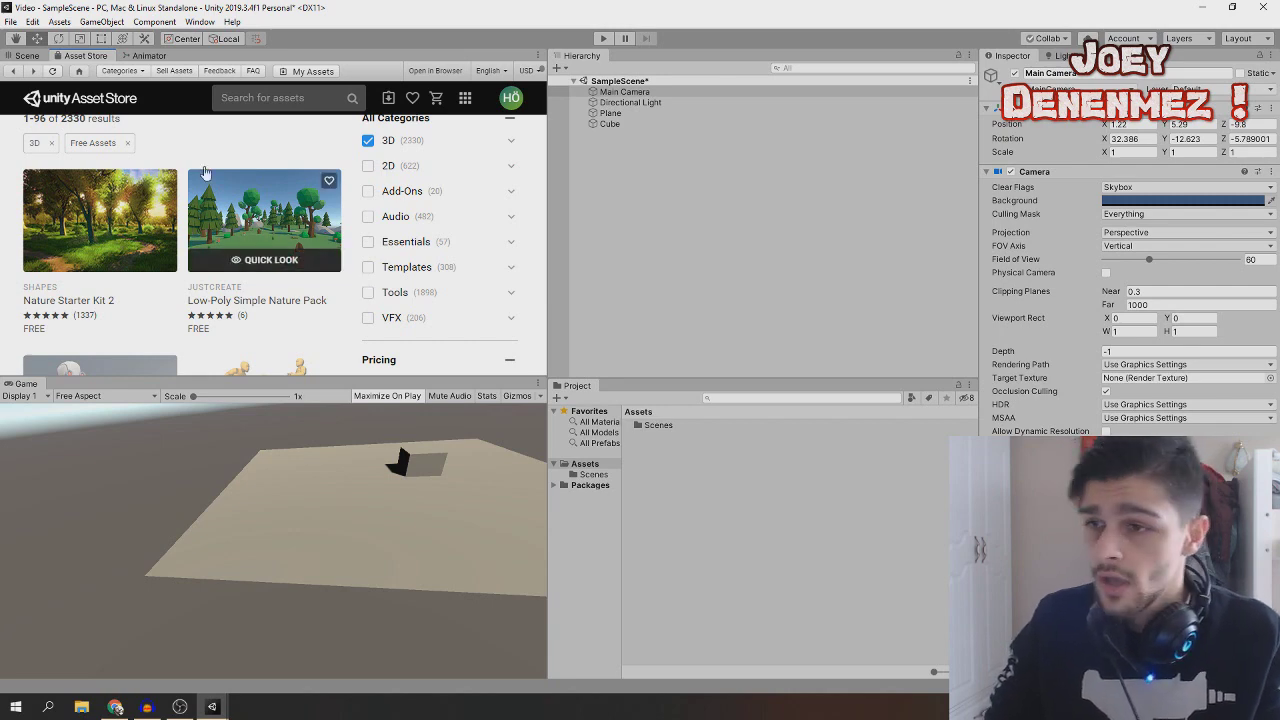
pyautogui.scroll(-3, 260, 230)
pyautogui.scroll(-2, 414, 206)
pyautogui.scroll(-3, 414, 206)
pyautogui.scroll(-1, 414, 206)
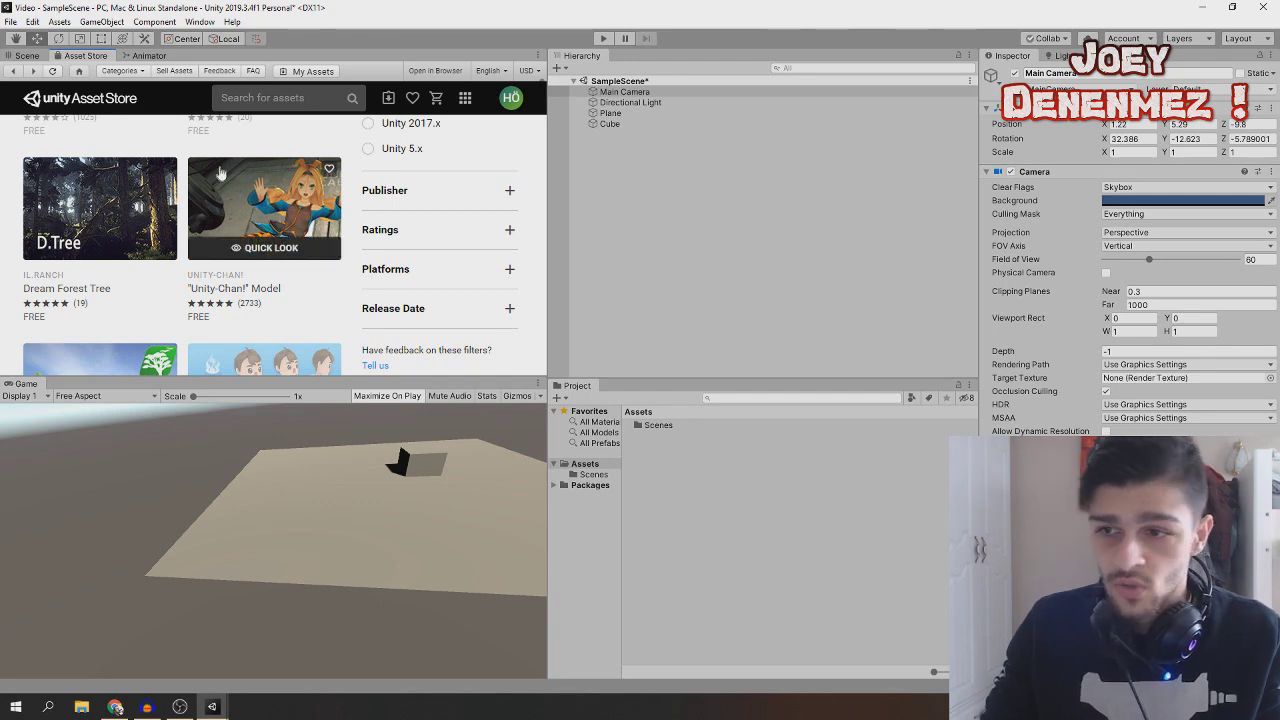
pyautogui.scroll(-3, 303, 193)
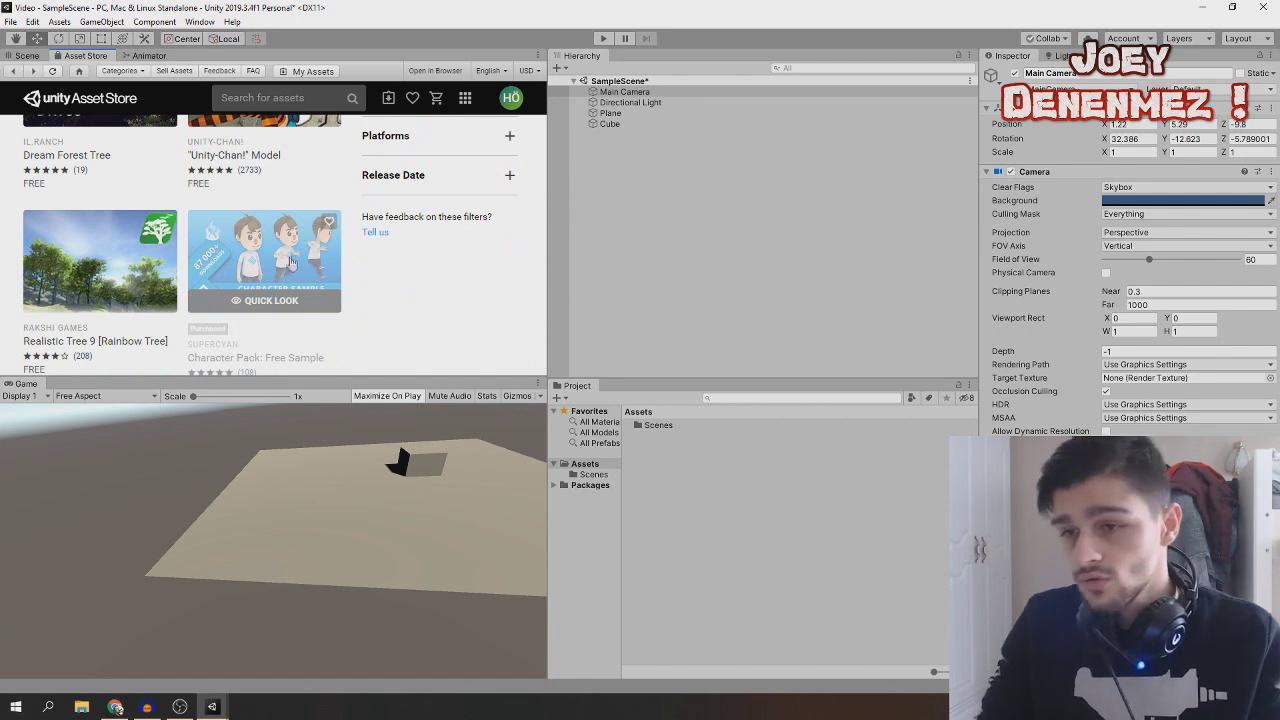
pyautogui.scroll(-3, 290, 260)
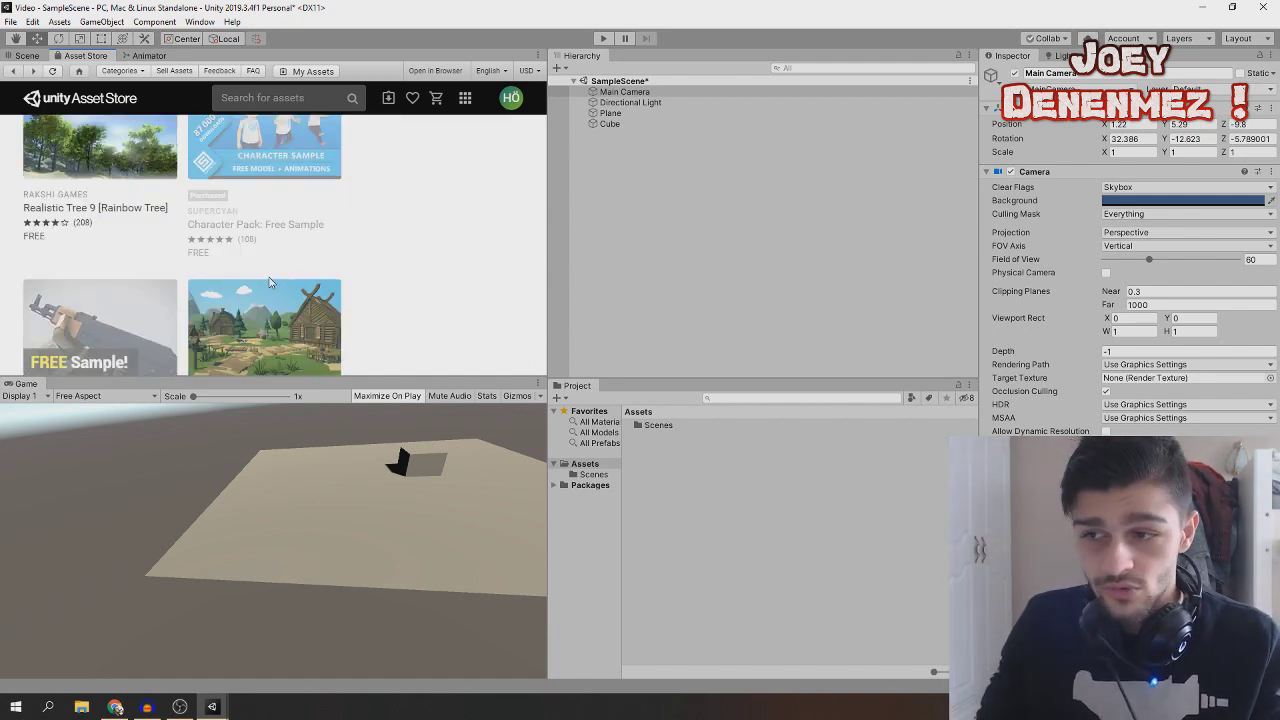
pyautogui.scroll(-3, 268, 282)
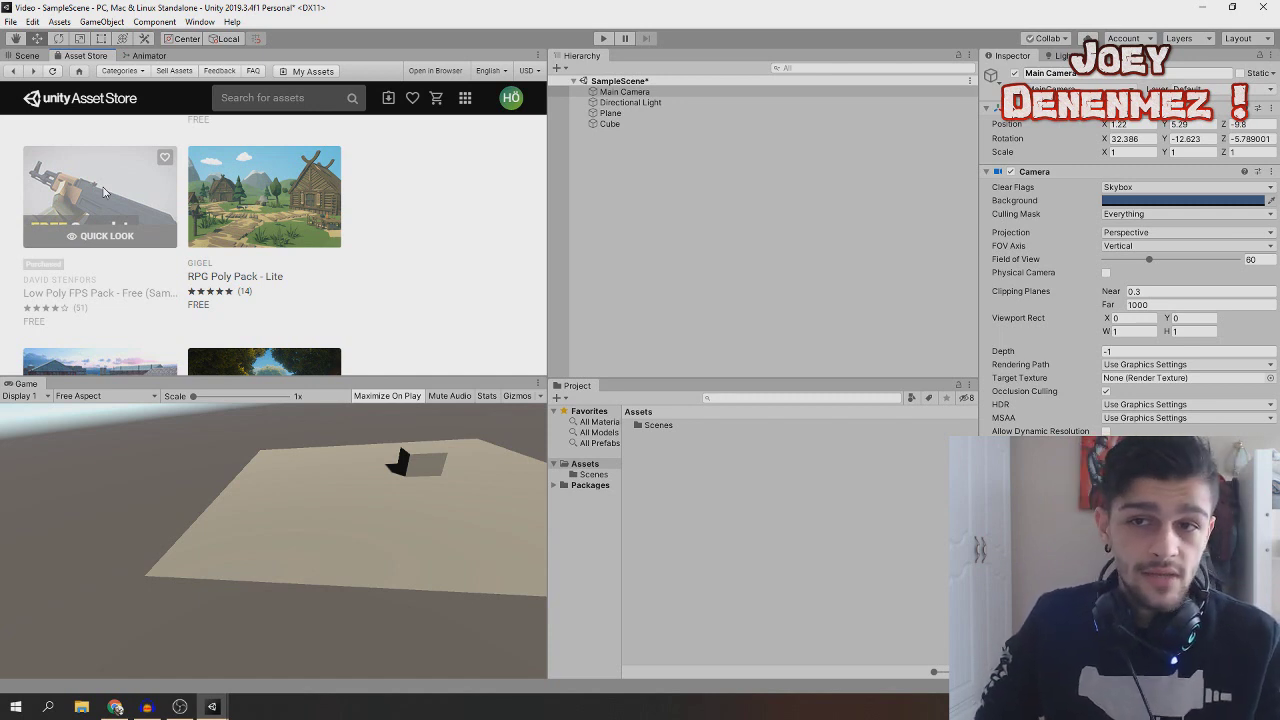
# - Frame the Main Camera and drag it higher and back to 0.95, 6.9, -10.87
pyautogui.click(21, 56)
pyautogui.moveTo(369, 163)
pyautogui.keyDown('alt'); pyautogui.mouseDown()
pyautogui.moveTo(316, 250)
pyautogui.moveTo(115, 349)
pyautogui.moveTo(116, 338)
pyautogui.moveTo(170, 335)
pyautogui.mouseUp(); pyautogui.keyUp('alt')
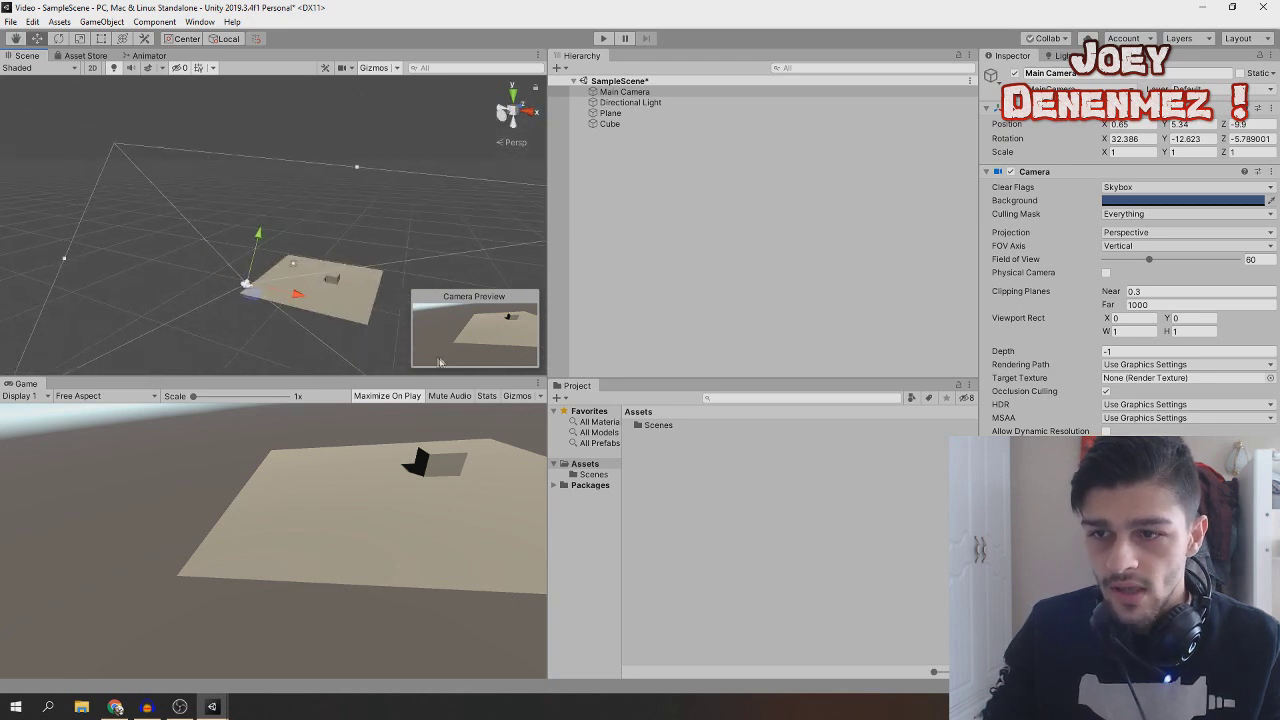
pyautogui.scroll(5, 307, 249)
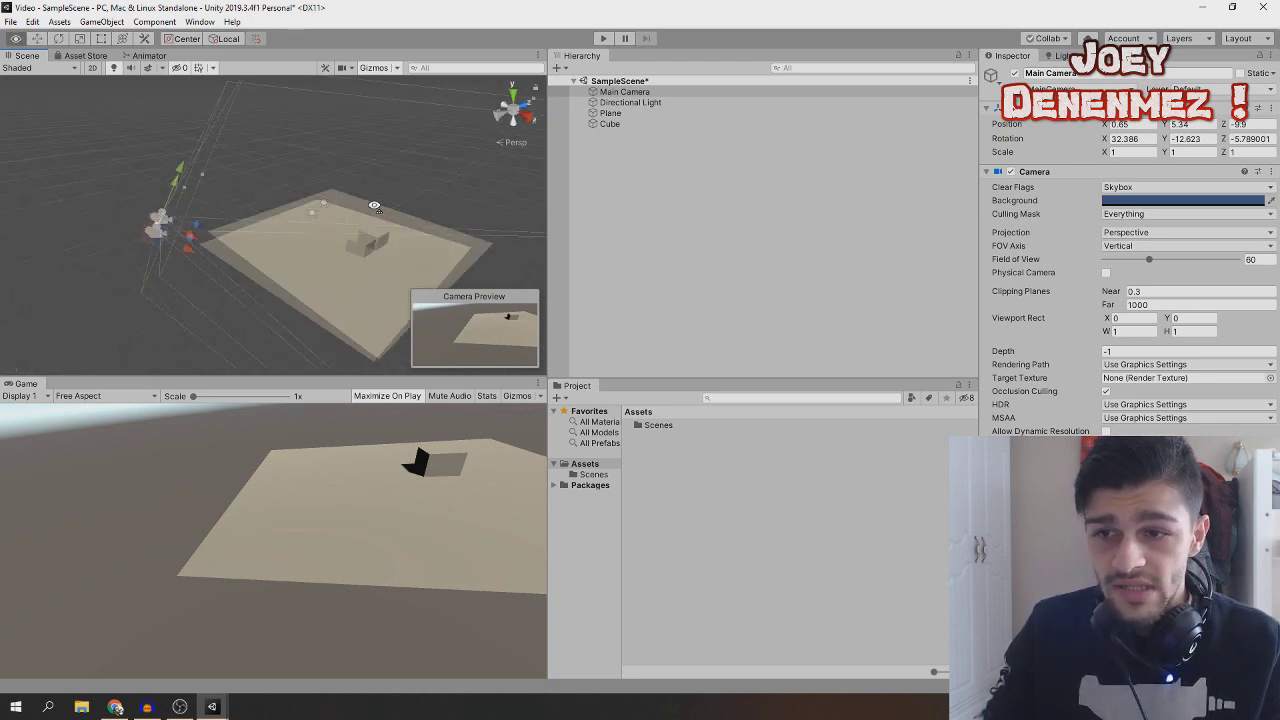
pyautogui.scroll(5, 307, 249)
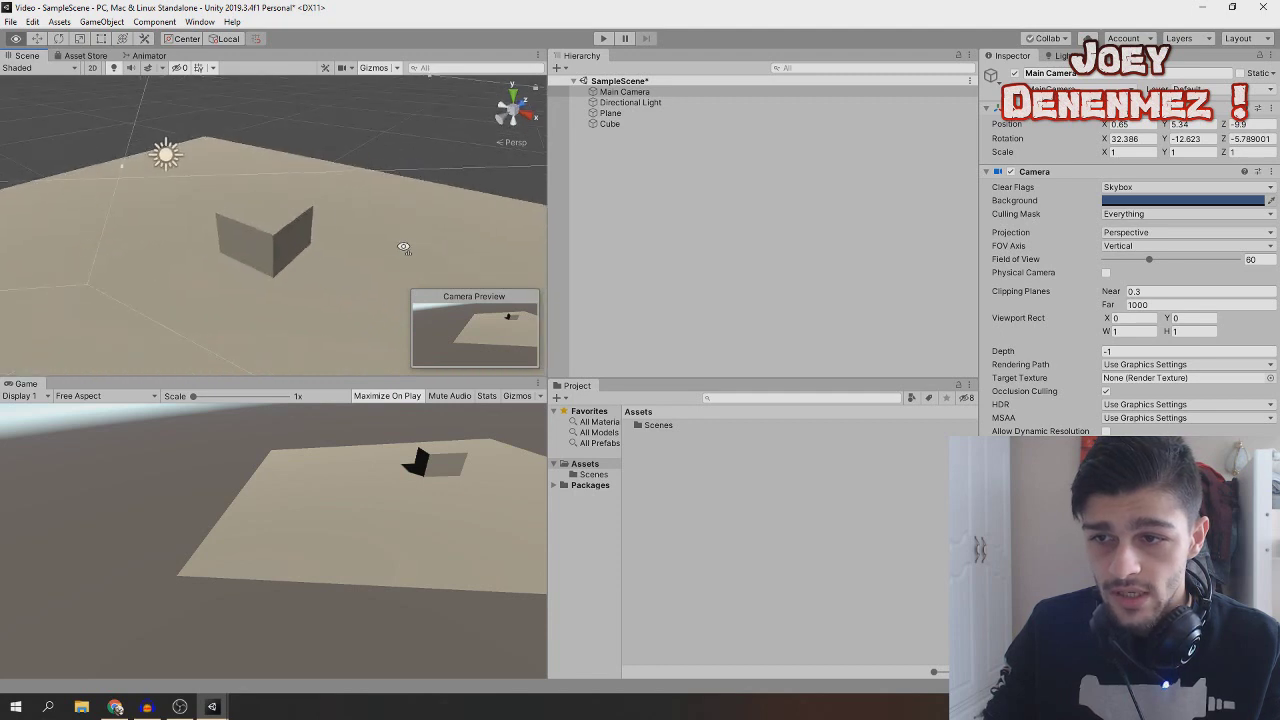
pyautogui.scroll(3, 377, 236)
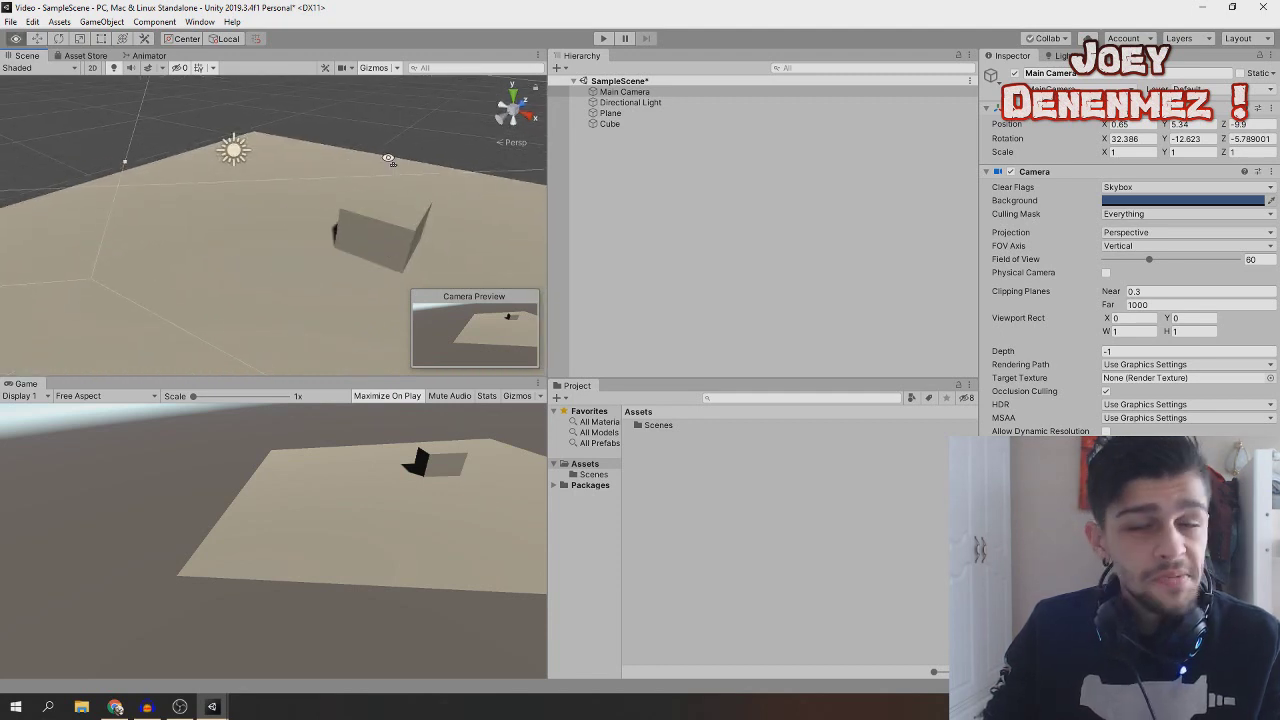
pyautogui.keyDown('alt'); pyautogui.moveTo(389, 160); pyautogui.dragTo(364, 163); pyautogui.keyUp('alt')
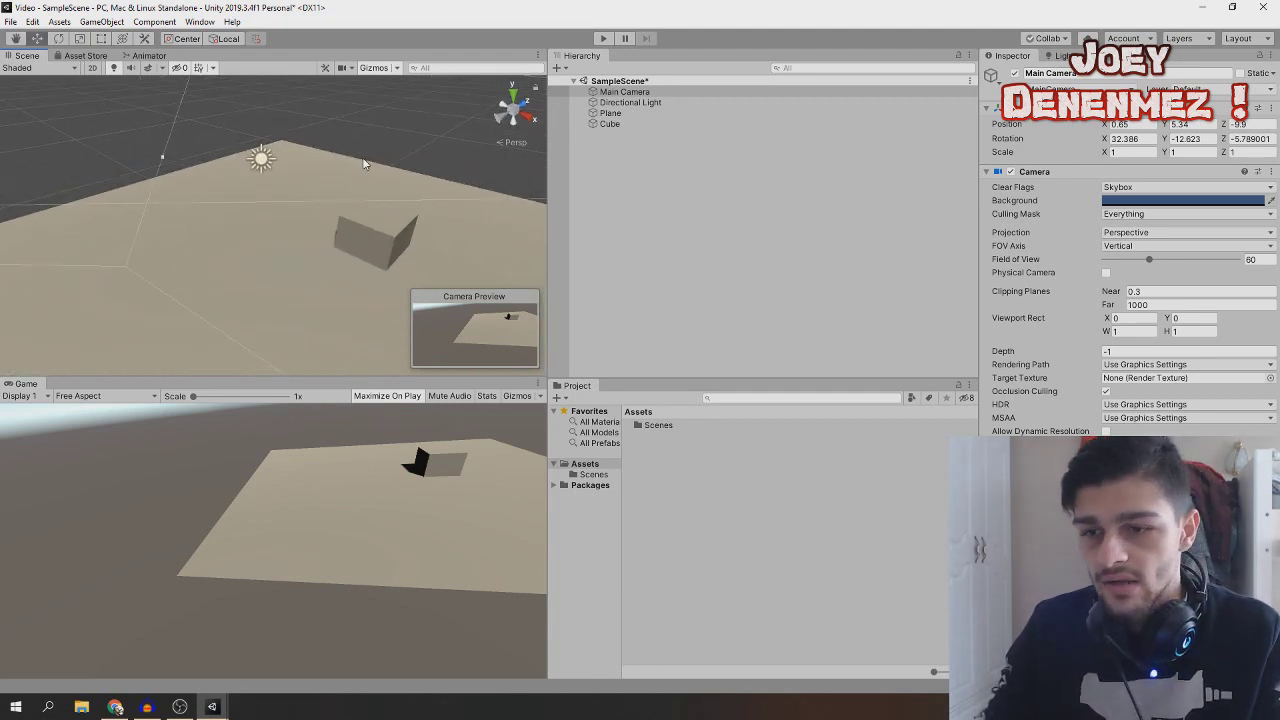
pyautogui.press('f')
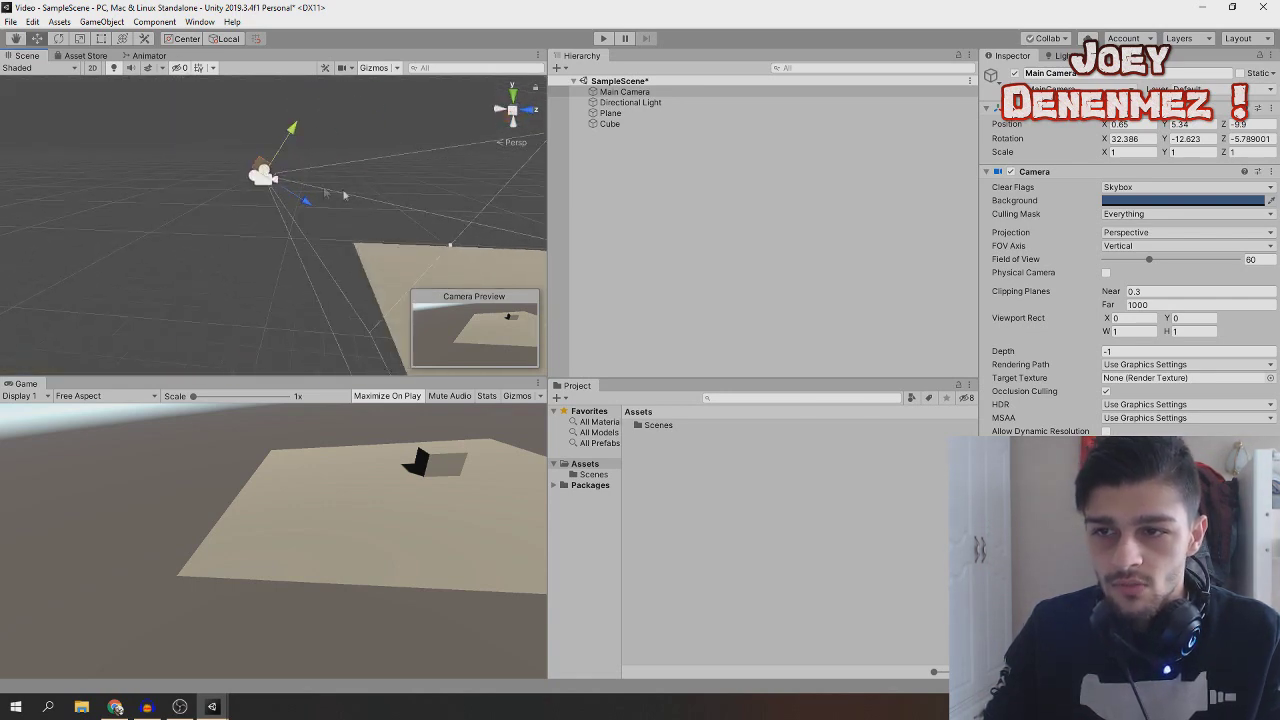
pyautogui.moveTo(298, 220)
pyautogui.mouseDown()
pyautogui.moveTo(248, 270)
pyautogui.moveTo(545, 265)
pyautogui.mouseUp()
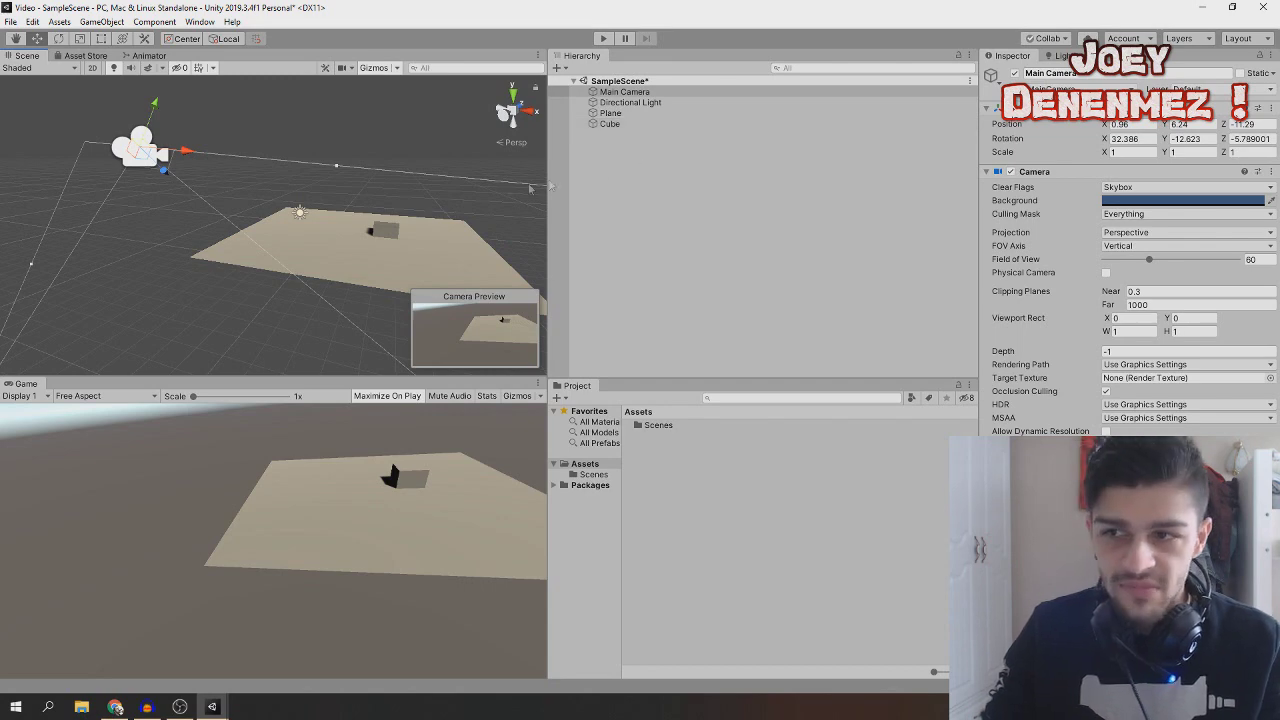
pyautogui.keyDown('alt'); pyautogui.moveTo(300, 250); pyautogui.dragTo(356, 246); pyautogui.keyUp('alt')
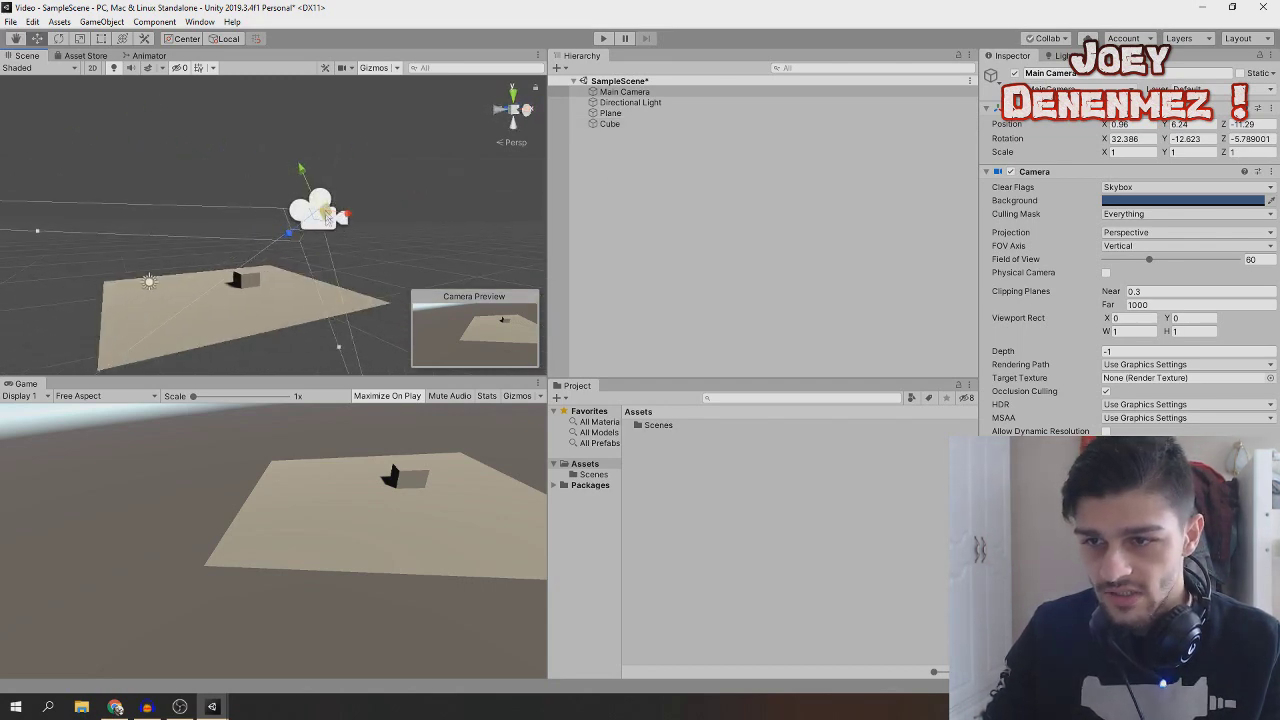
pyautogui.moveTo(305, 174); pyautogui.dragTo(318, 170)
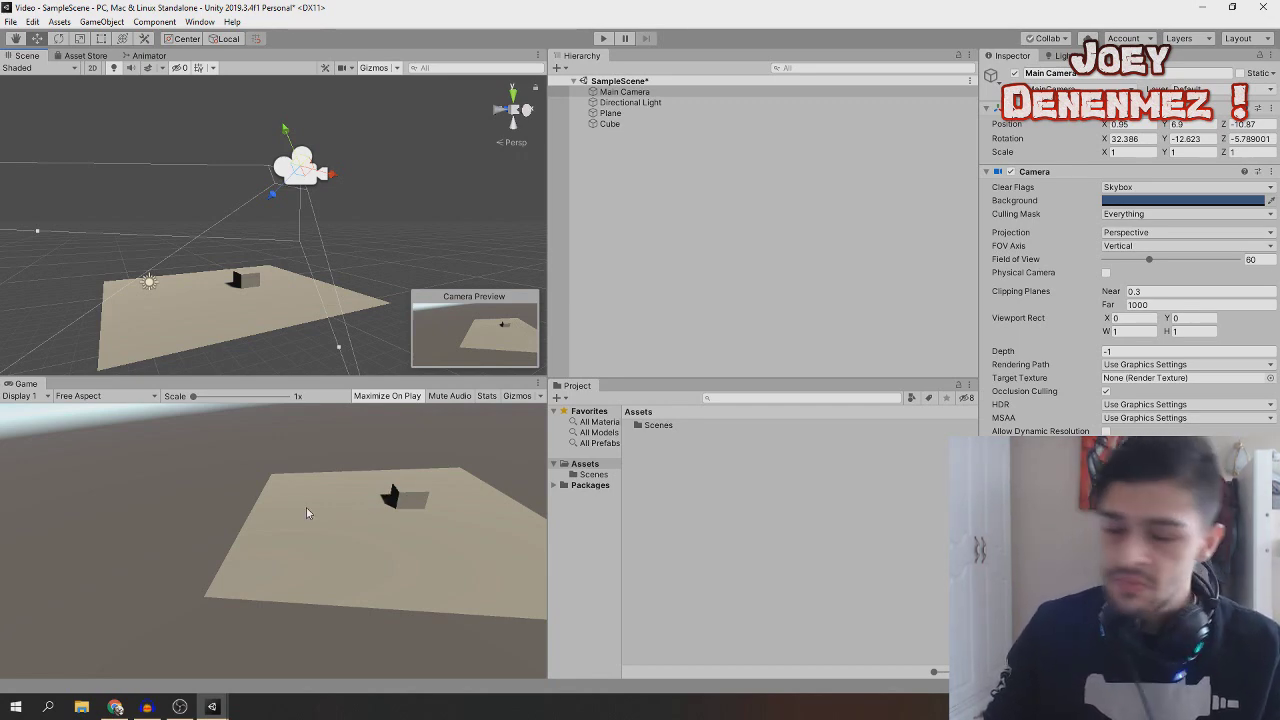
# - Bring up the Roll a Ball project, start Play mode and begin rolling toward the cubes
pyautogui.moveTo(212, 707)
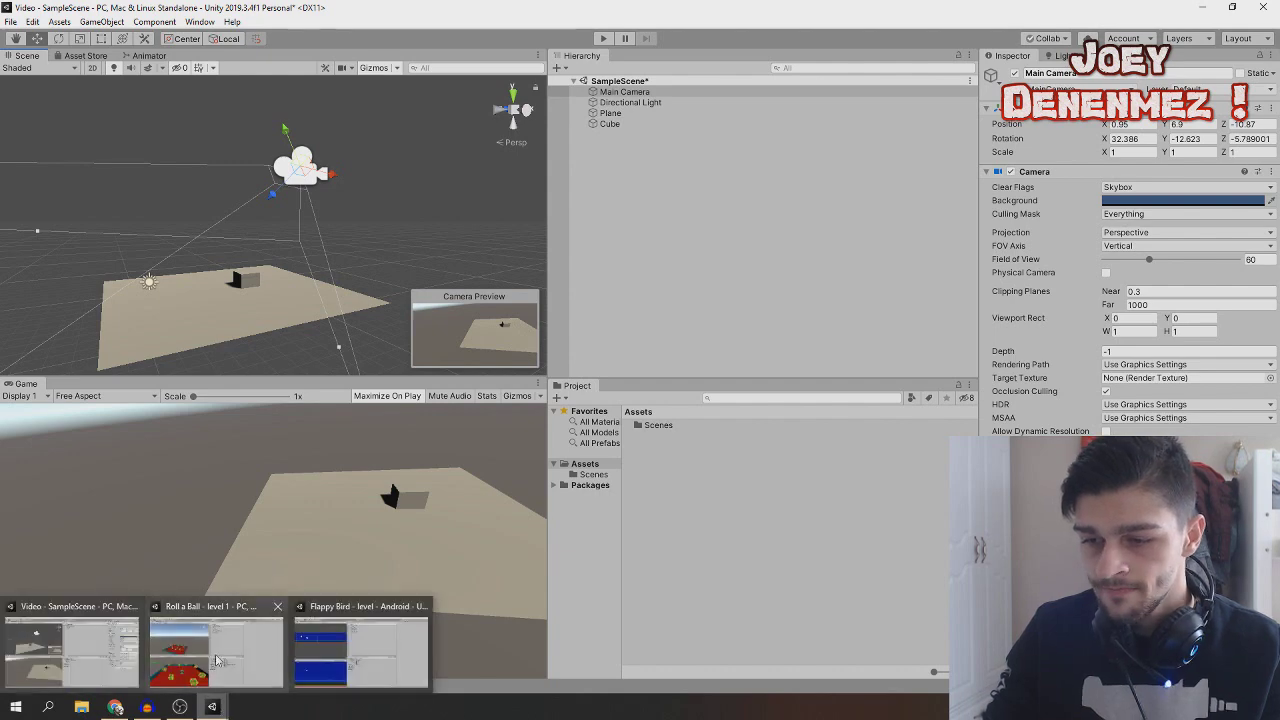
pyautogui.click(216, 658)
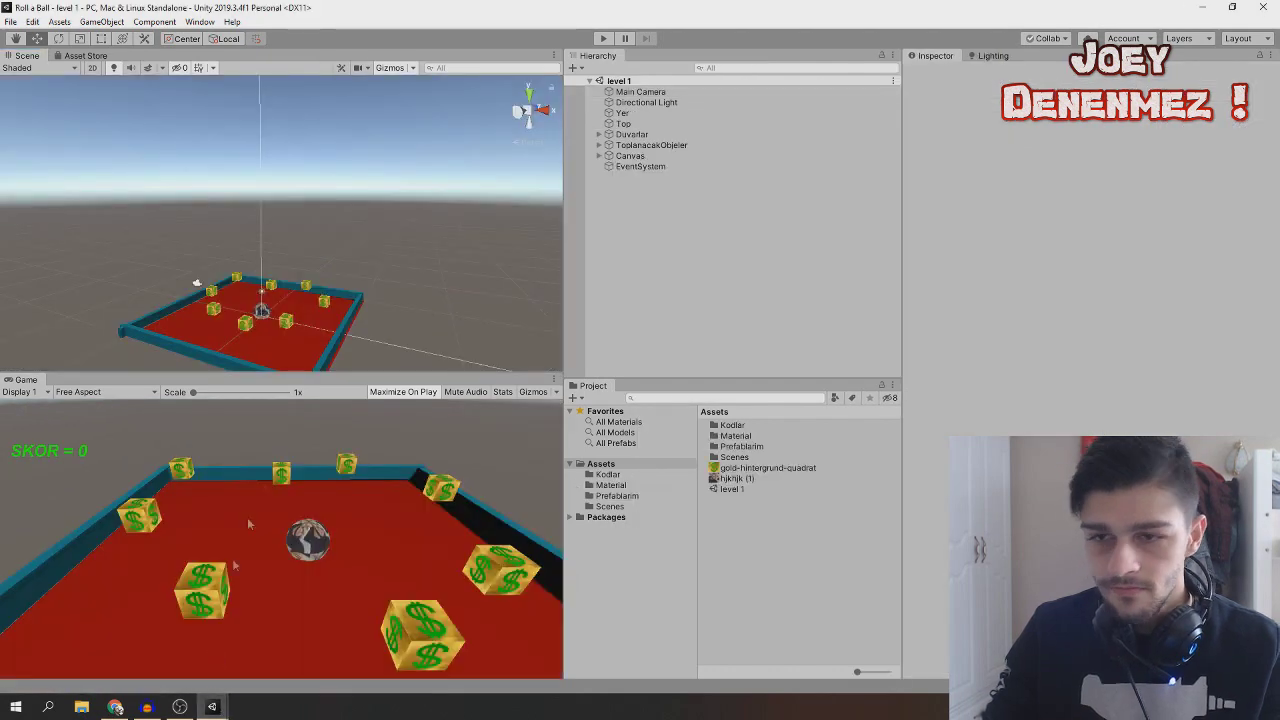
pyautogui.click(604, 38)
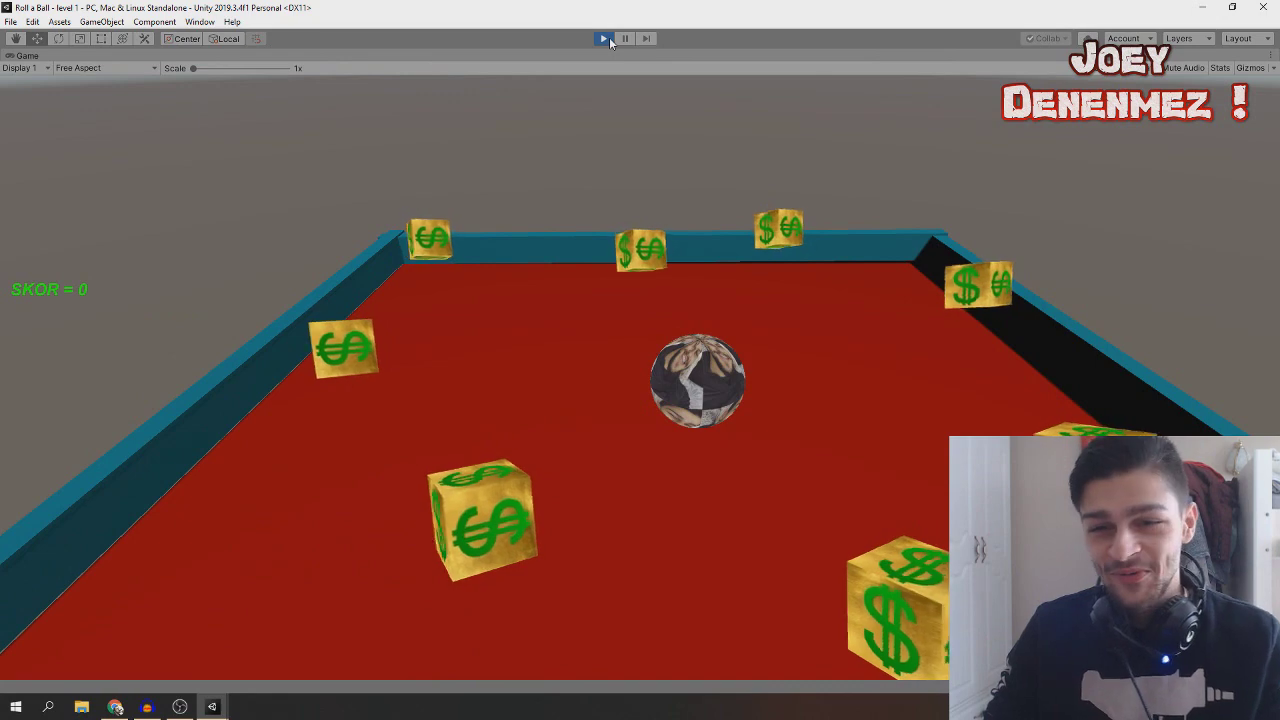
pyautogui.press('Up')
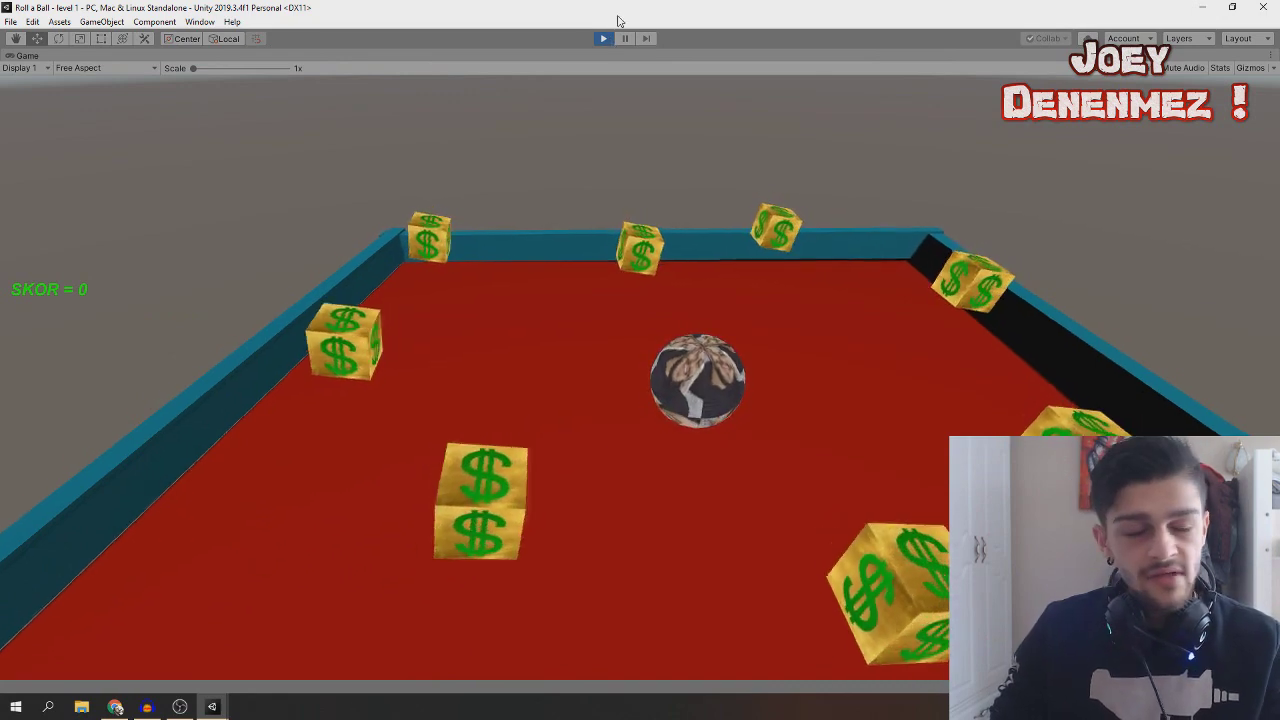
pyautogui.press('Left')
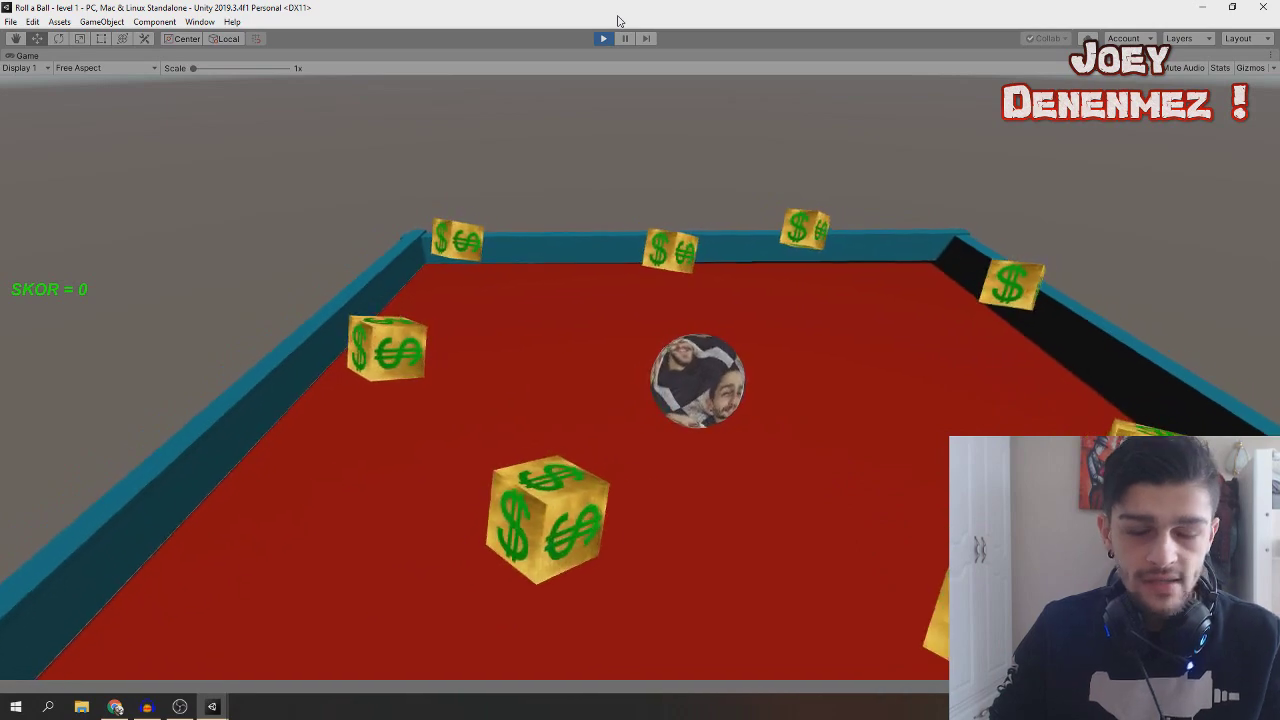
pyautogui.press('Right')
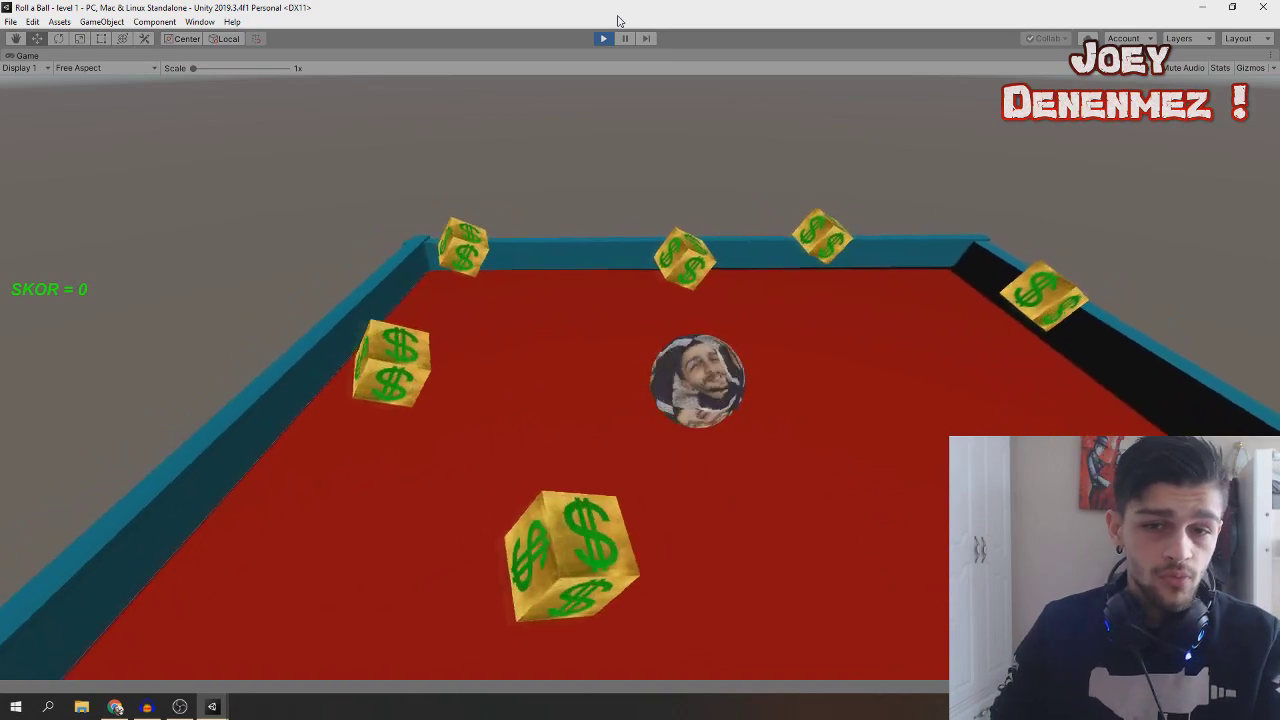
pyautogui.press('Left')
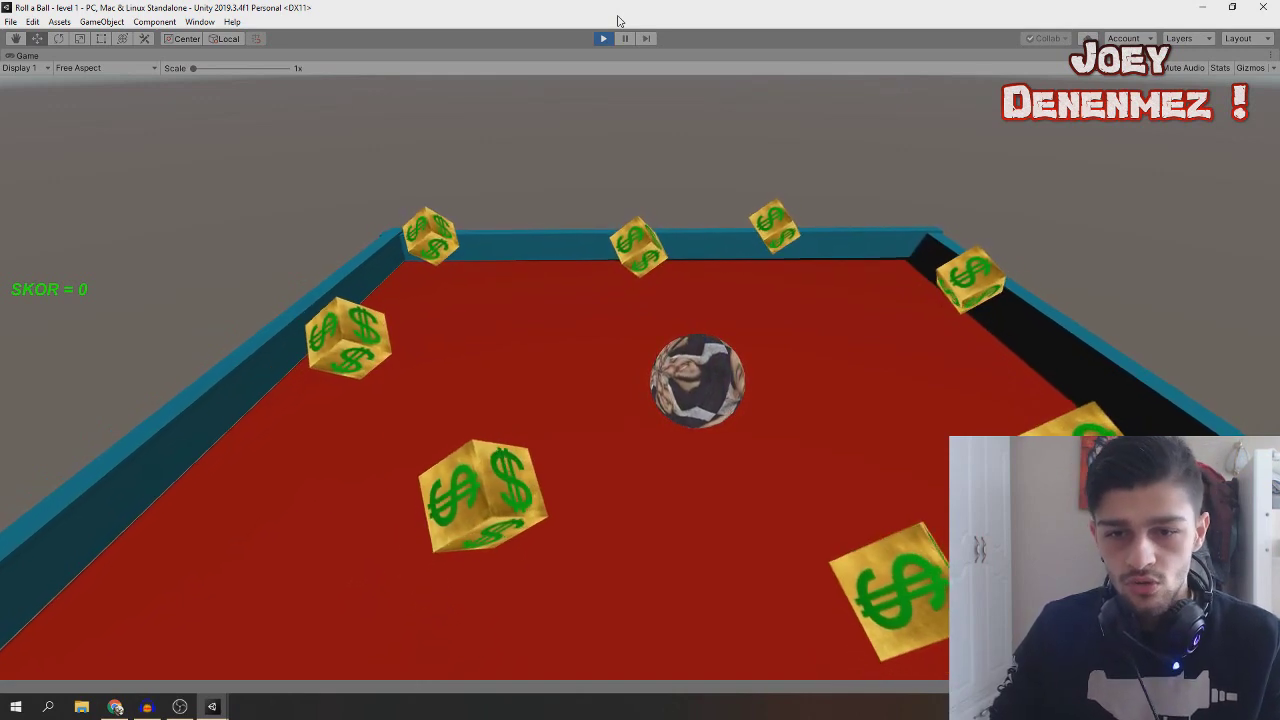
pyautogui.press('Down')
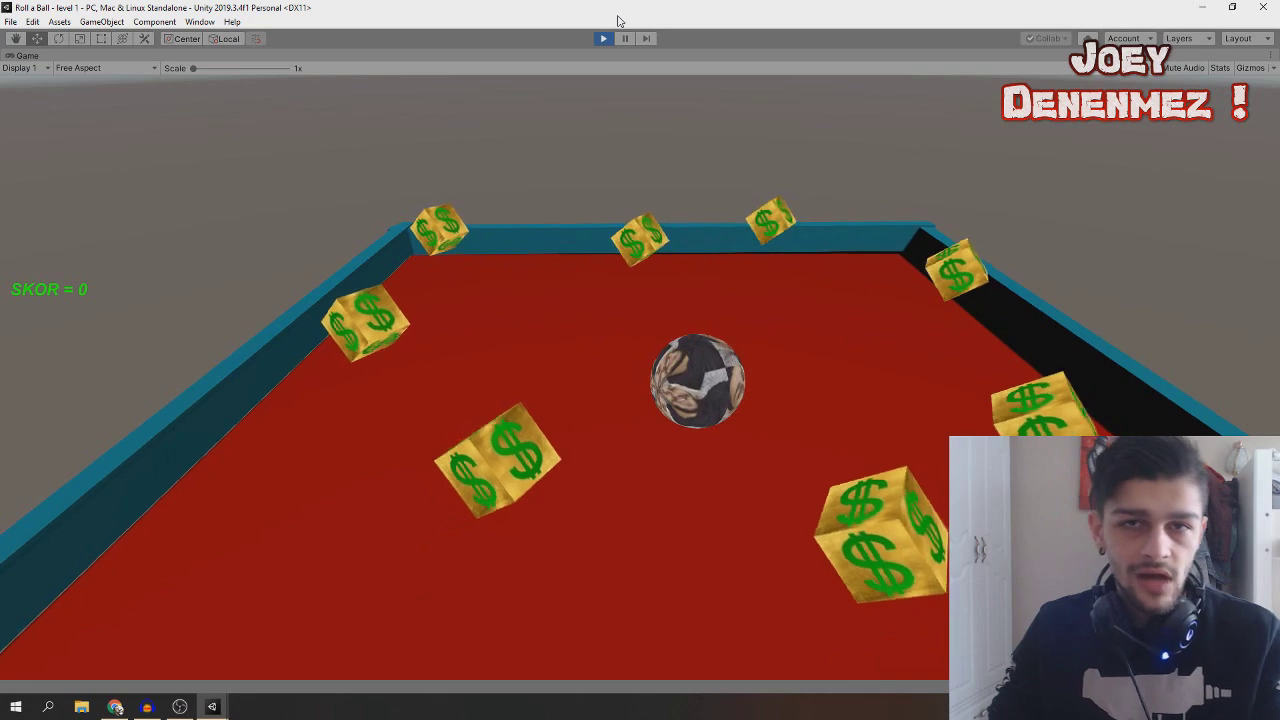
pyautogui.press('Left')
# - Collect the remaining cubes until SKOR = 8 and Oyun Bitti appear, then stop play
pyautogui.press('Right')
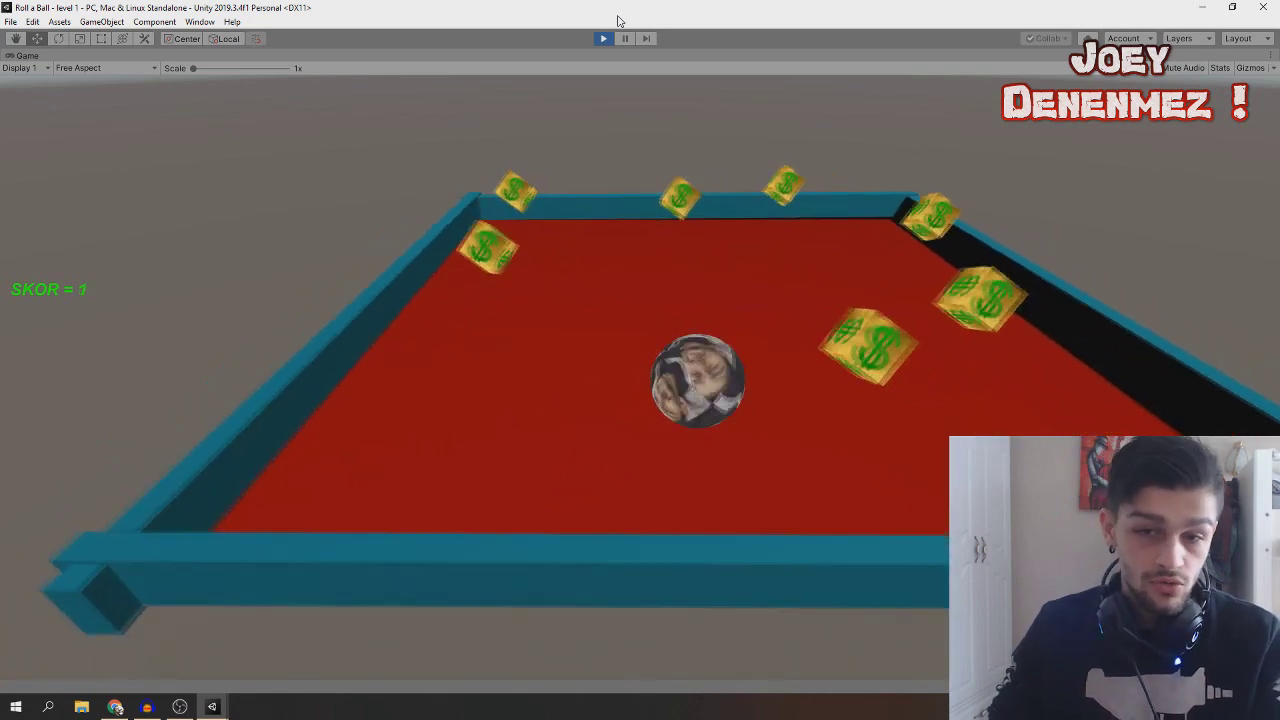
pyautogui.press('Up')
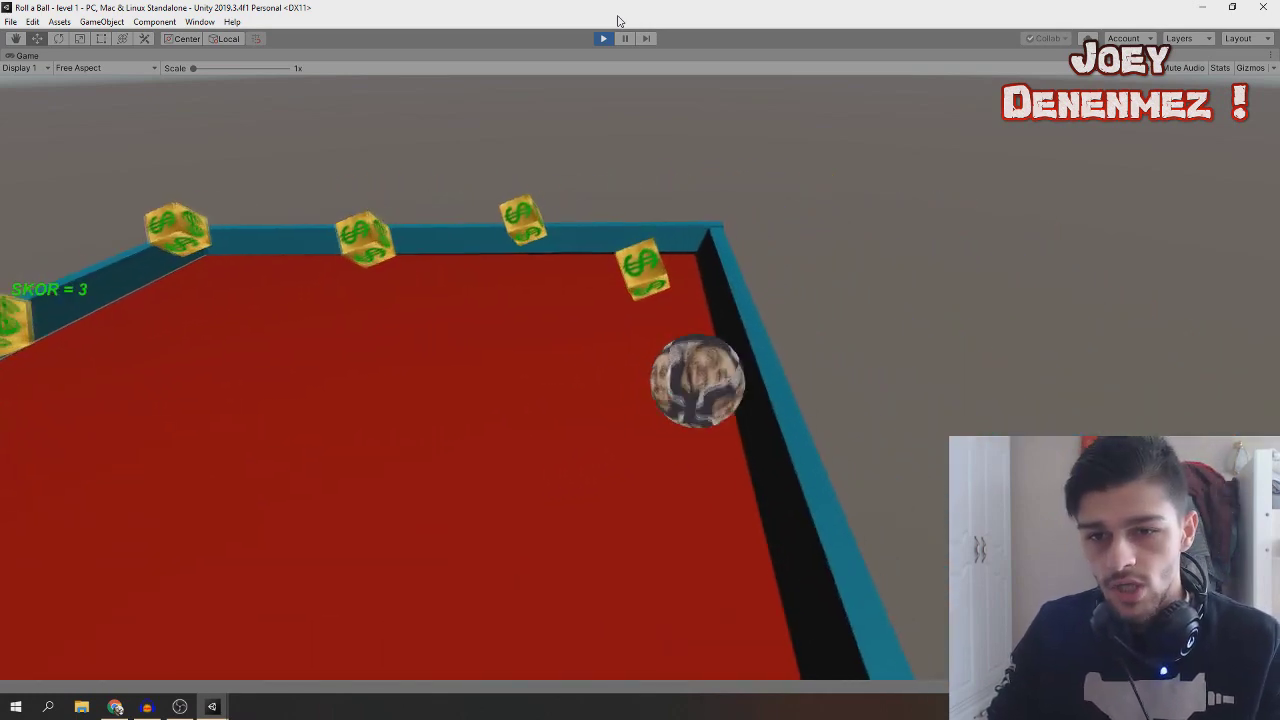
pyautogui.press('Left')
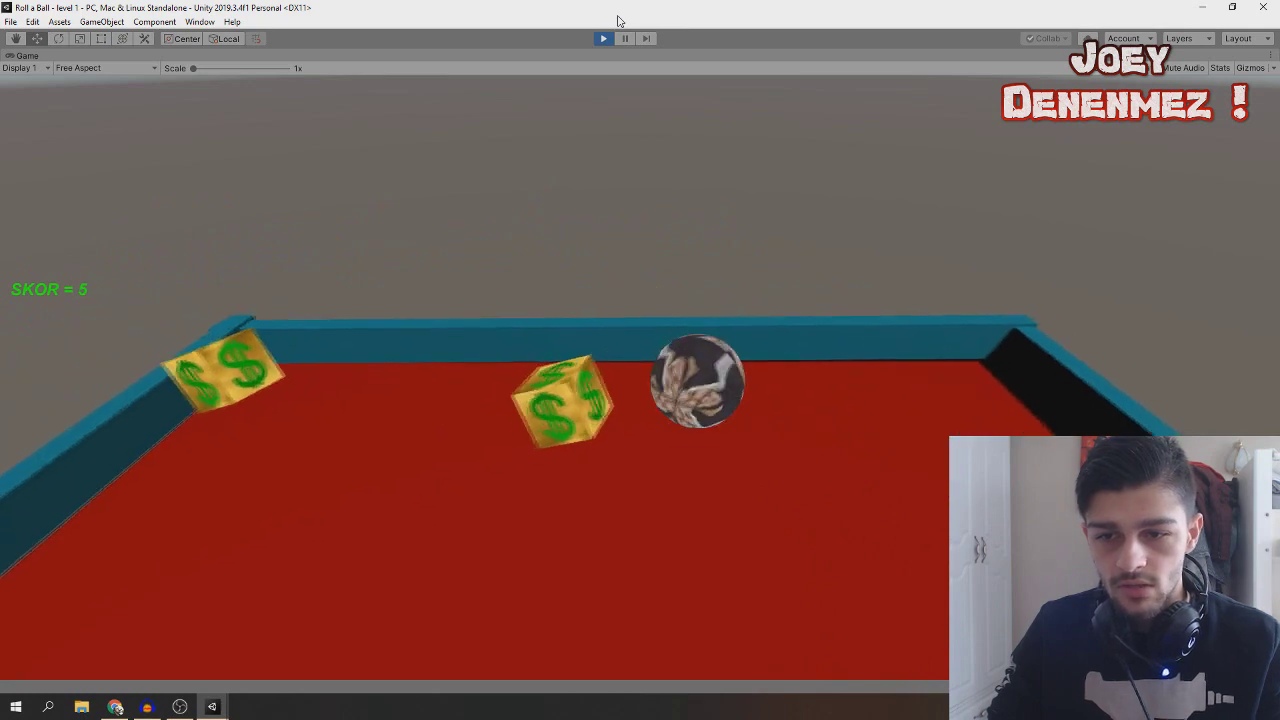
pyautogui.press('Down')
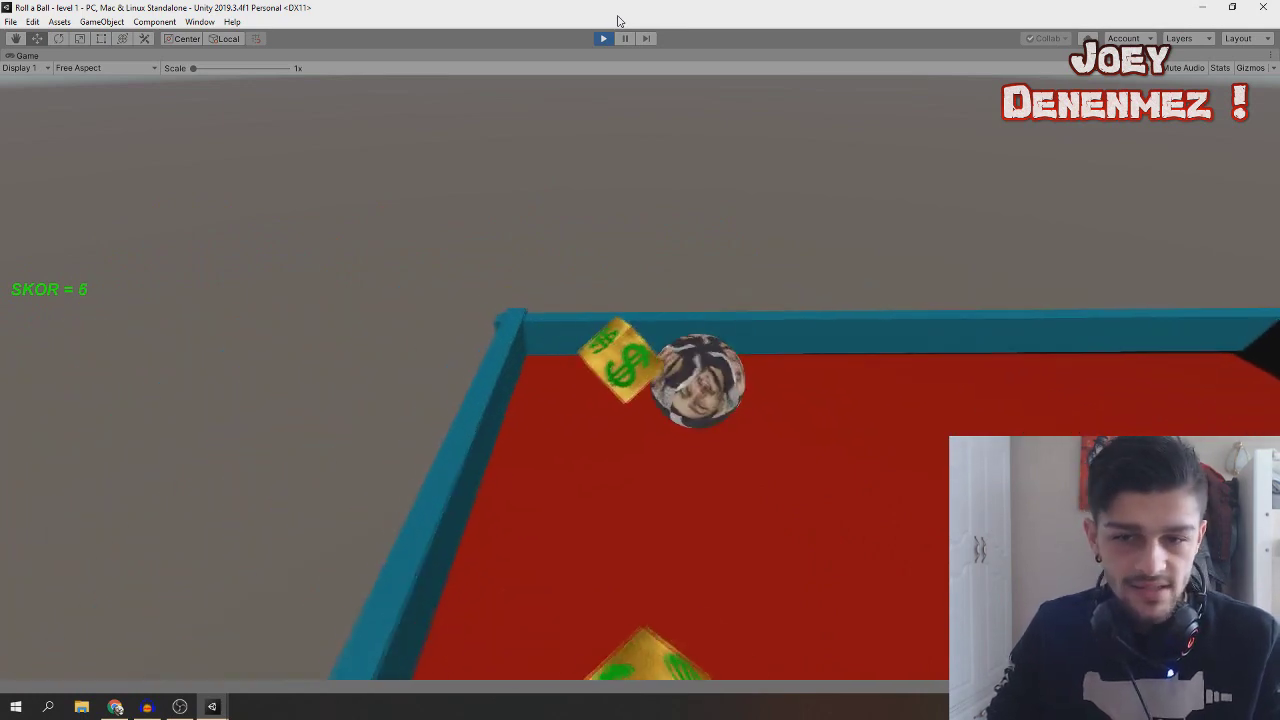
pyautogui.press('Down')
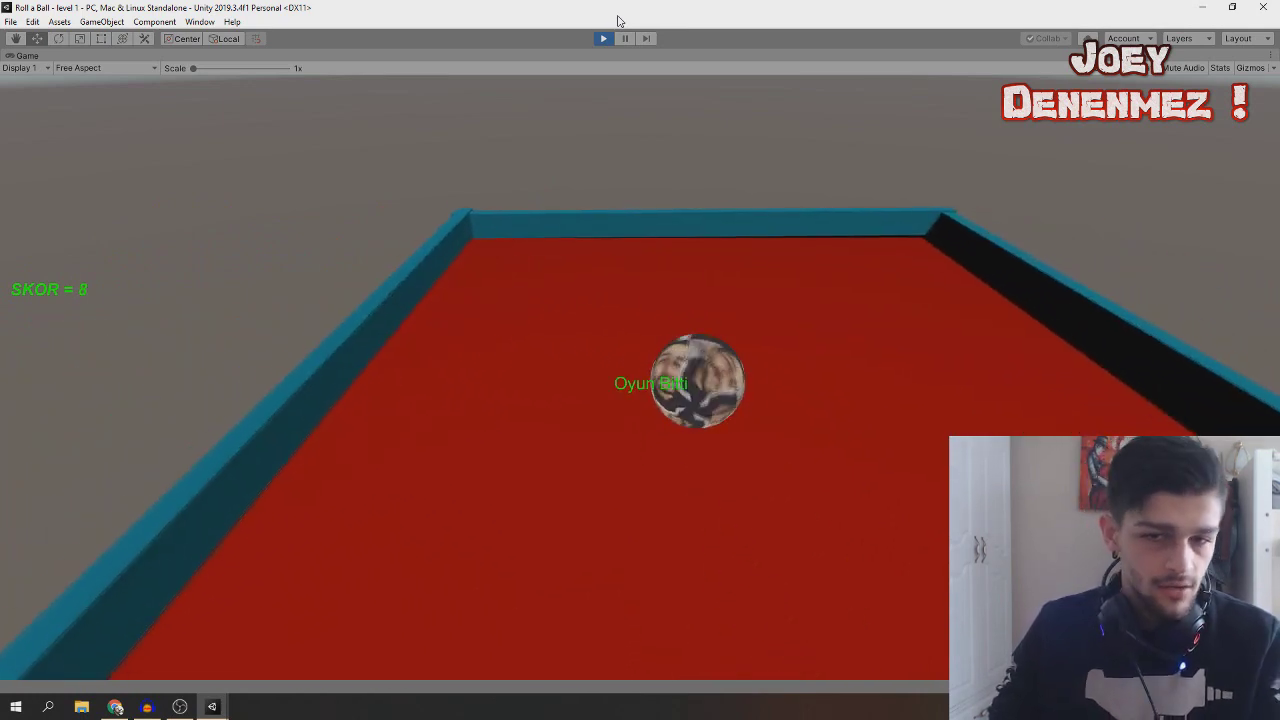
pyautogui.press('Up')
pyautogui.press('Left')
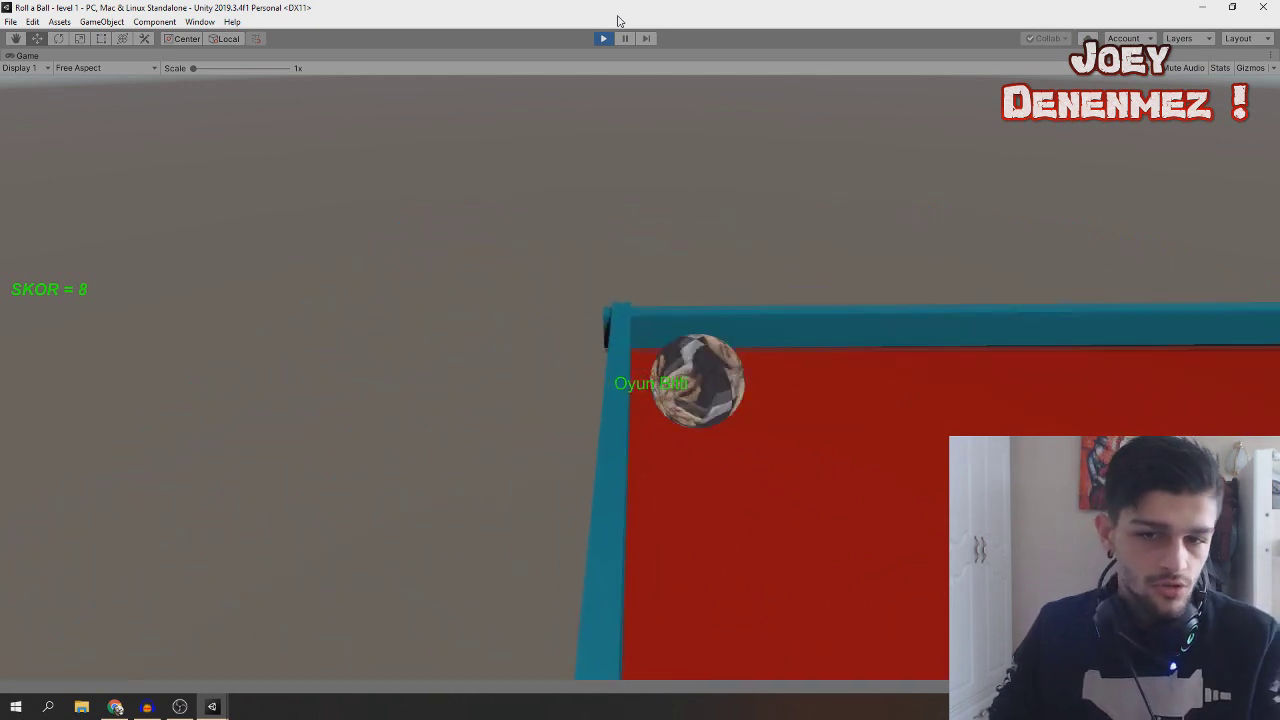
pyautogui.press('Down')
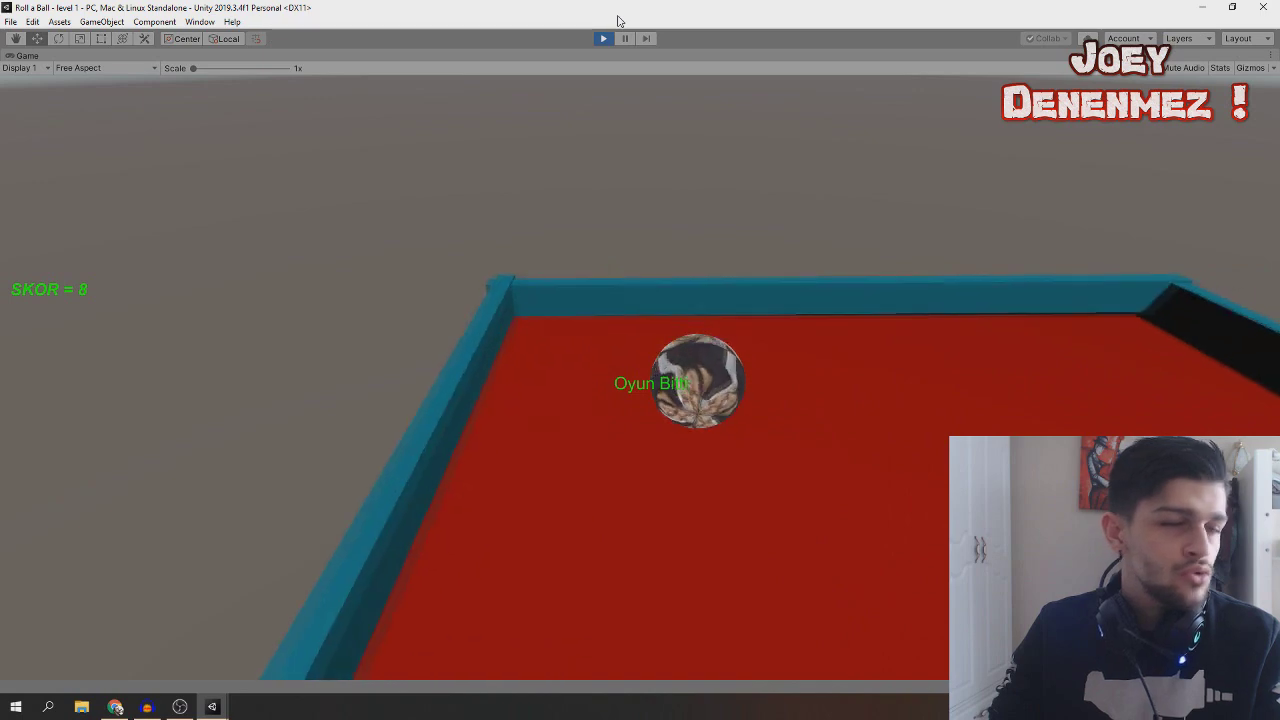
pyautogui.press('Left')
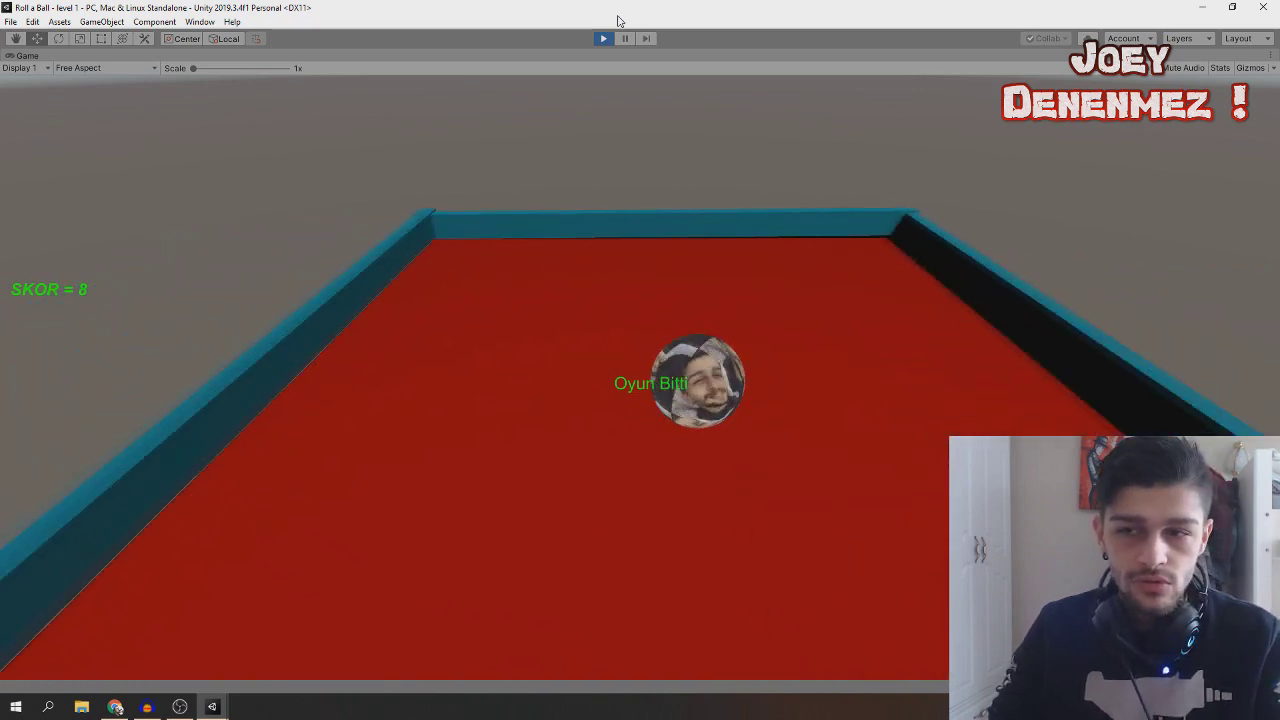
pyautogui.press('Right')
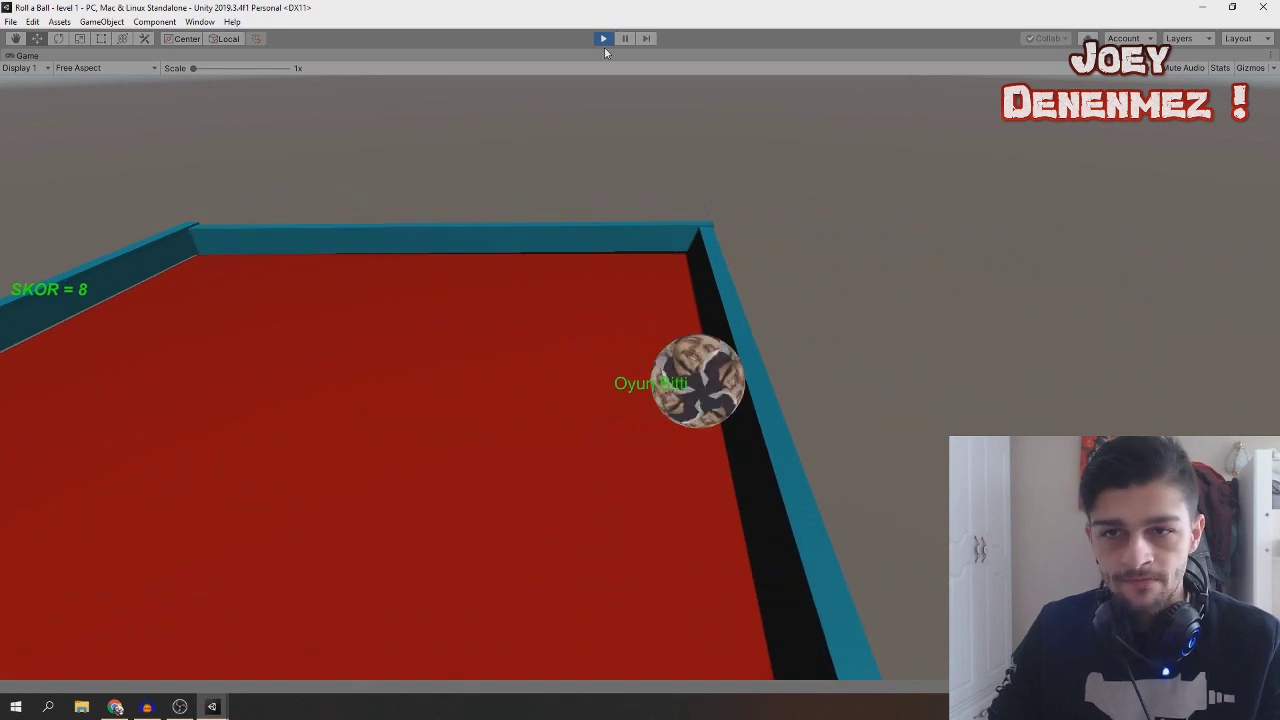
pyautogui.click(603, 38)
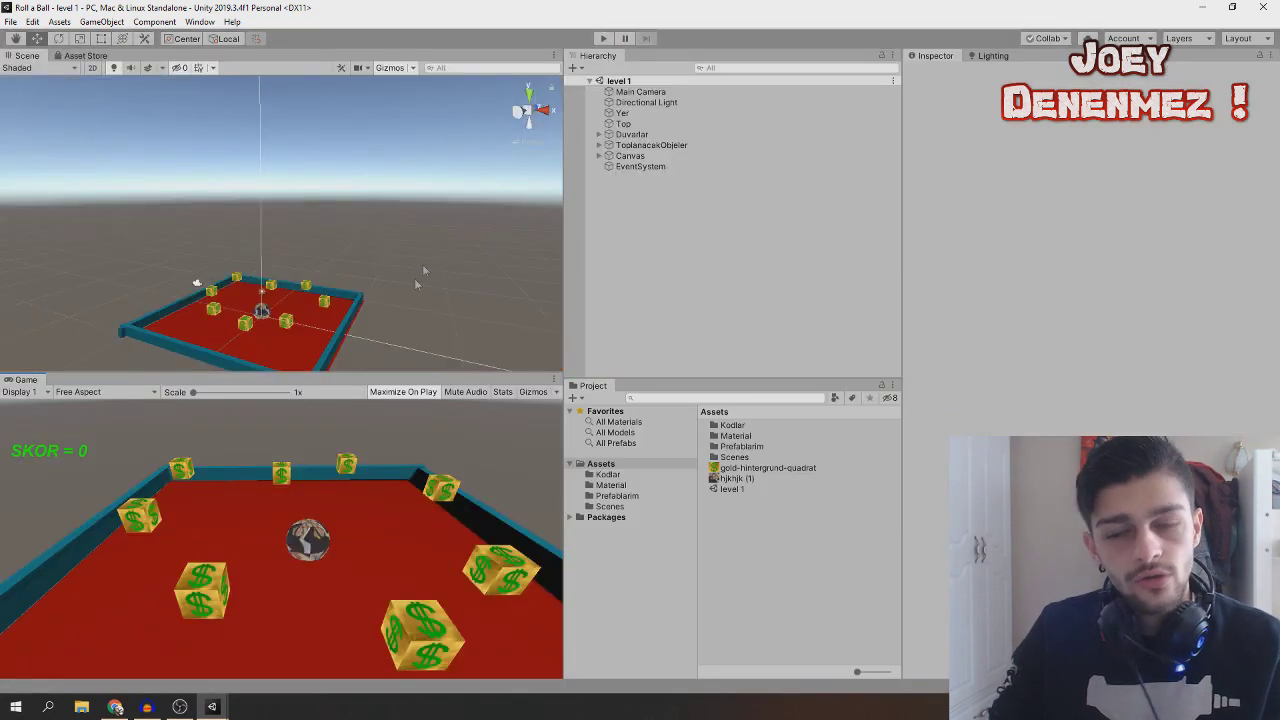
# - Bring the Flappy Bird project forward, press Play and flap the bird with PUAN = 0
pyautogui.moveTo(213, 707)
pyautogui.click(360, 645)
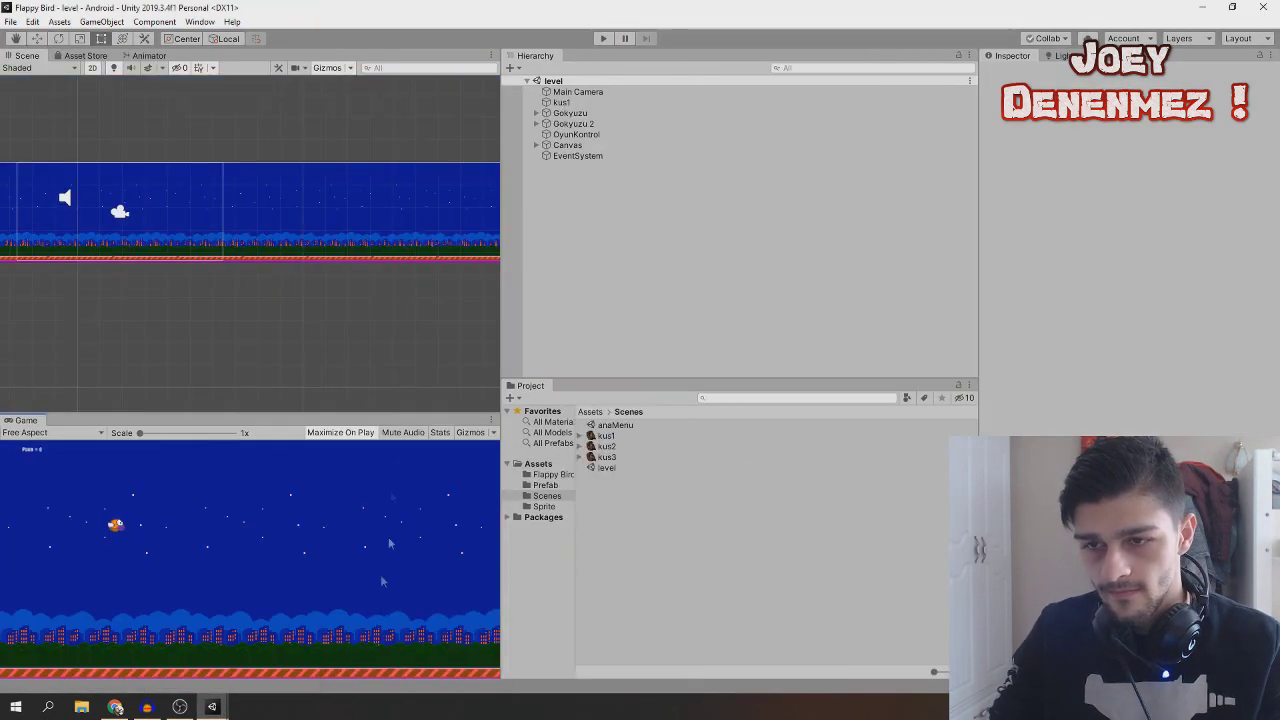
pyautogui.click(603, 38)
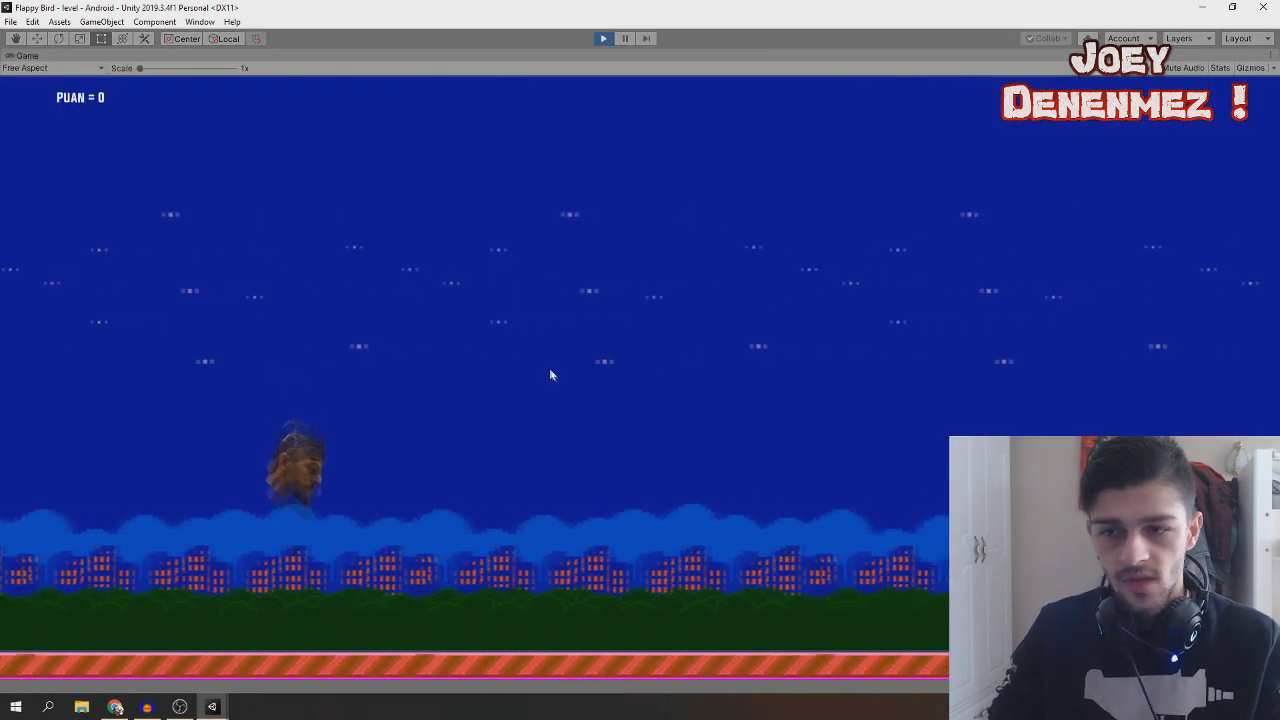
pyautogui.click(553, 340)
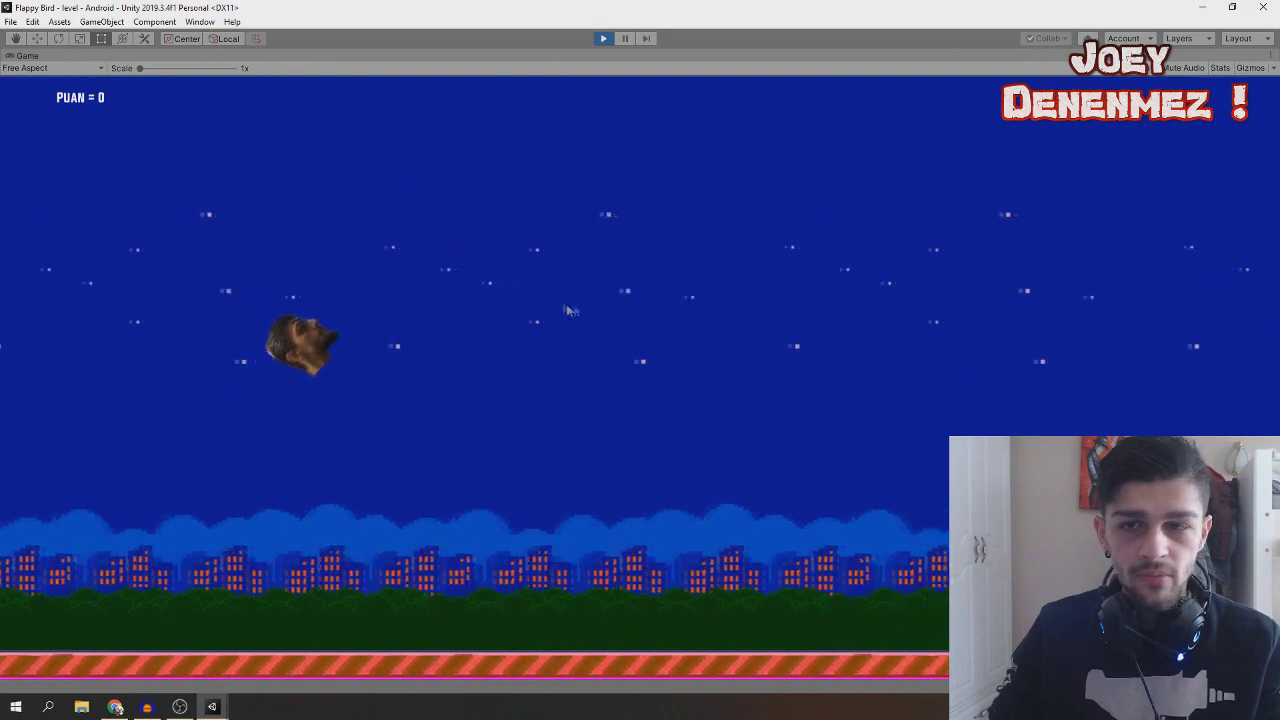
# - Flap the bird through the first pipes of the opening round
pyautogui.click(604, 302)
pyautogui.click(610, 306)
pyautogui.click(590, 288)
pyautogui.click(601, 286)
pyautogui.click(596, 290)
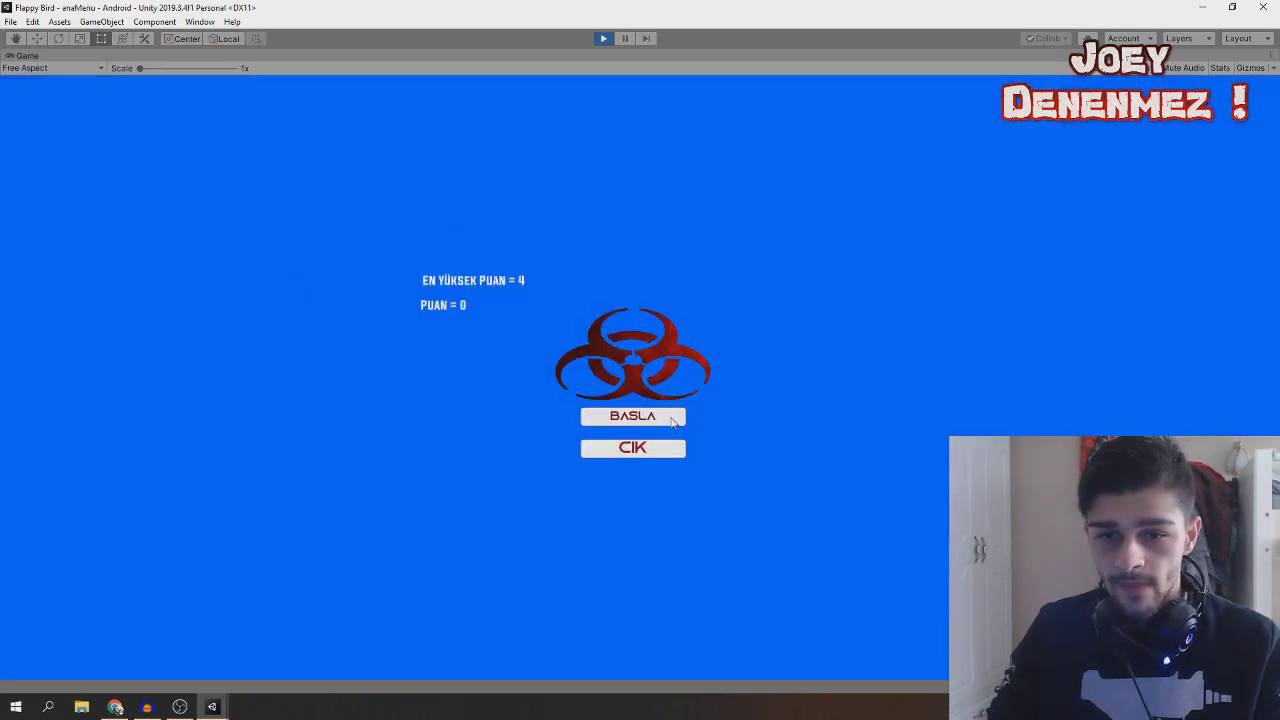
# - Restart with BASLA and flap through a longer run of pipe gaps to score points
pyautogui.click(673, 421)
pyautogui.click(511, 319)
pyautogui.click(410, 285)
pyautogui.click(400, 282)
pyautogui.click(380, 270)
pyautogui.click(437, 285)
pyautogui.click(457, 266)
pyautogui.click(490, 259)
pyautogui.click(510, 262)
pyautogui.click(525, 289)
pyautogui.click(526, 291)
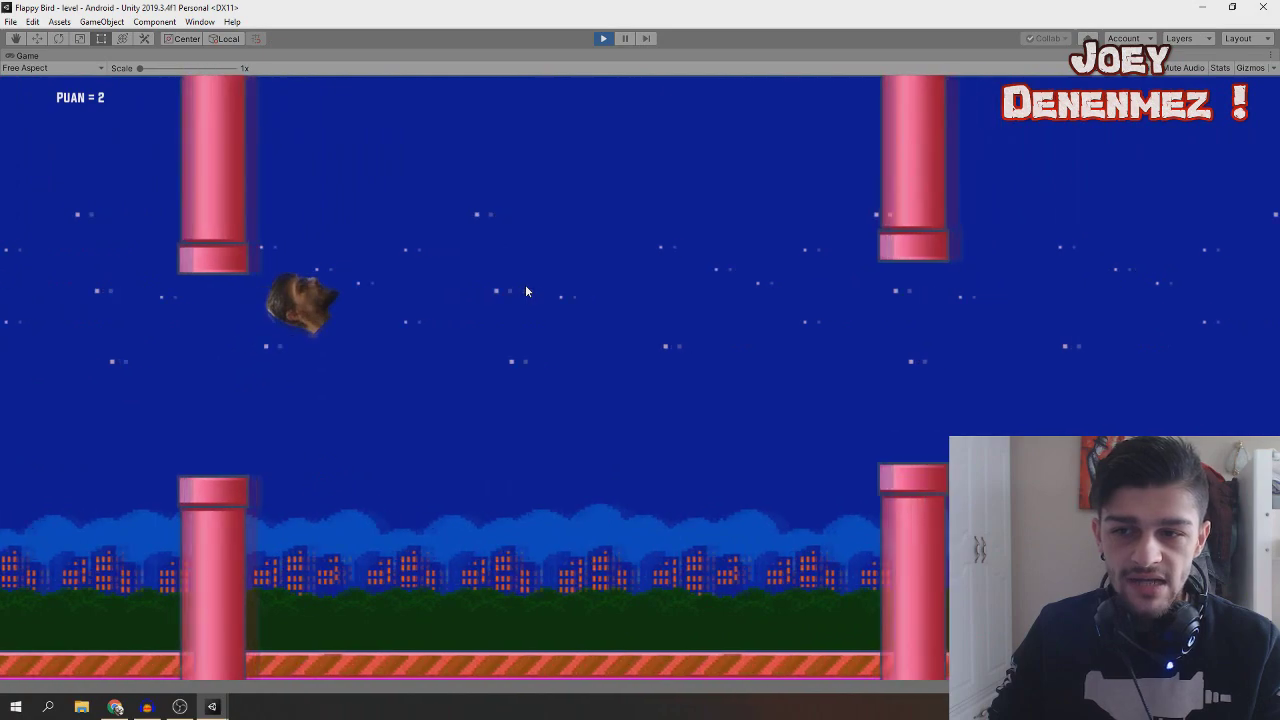
pyautogui.click(640, 335)
pyautogui.click(610, 318)
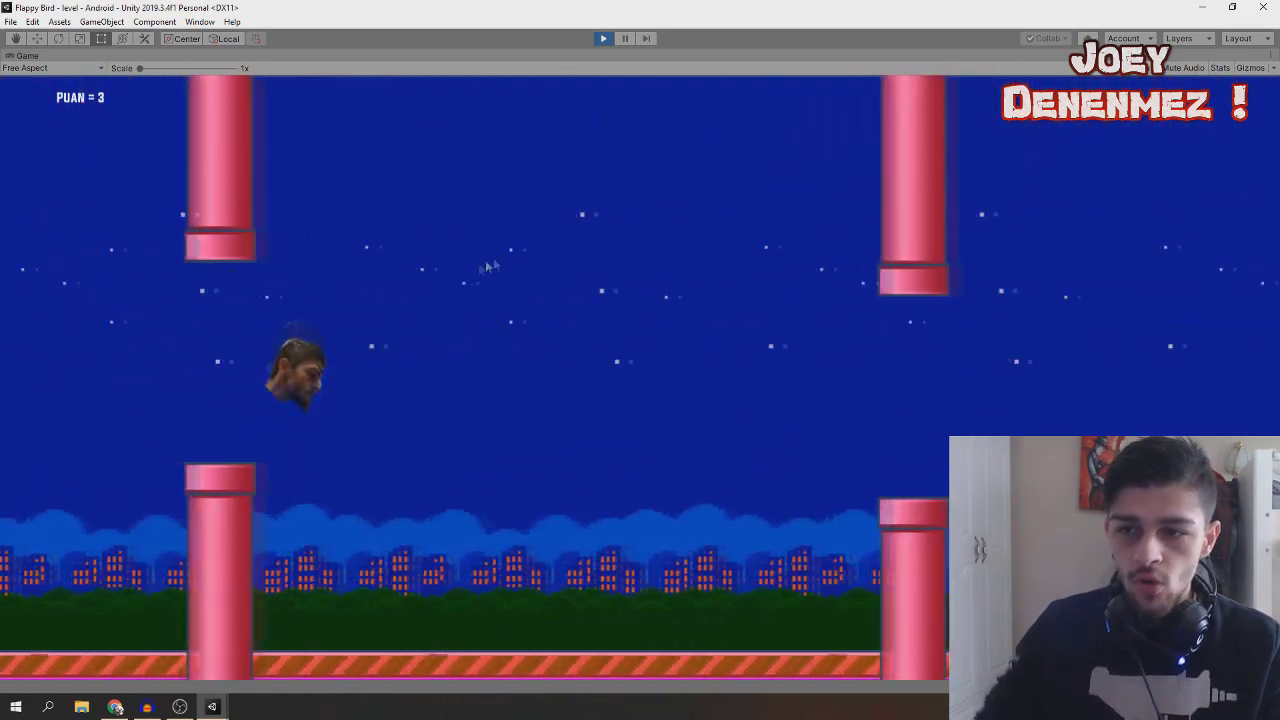
pyautogui.click(528, 250)
pyautogui.click(526, 248)
pyautogui.click(526, 248)
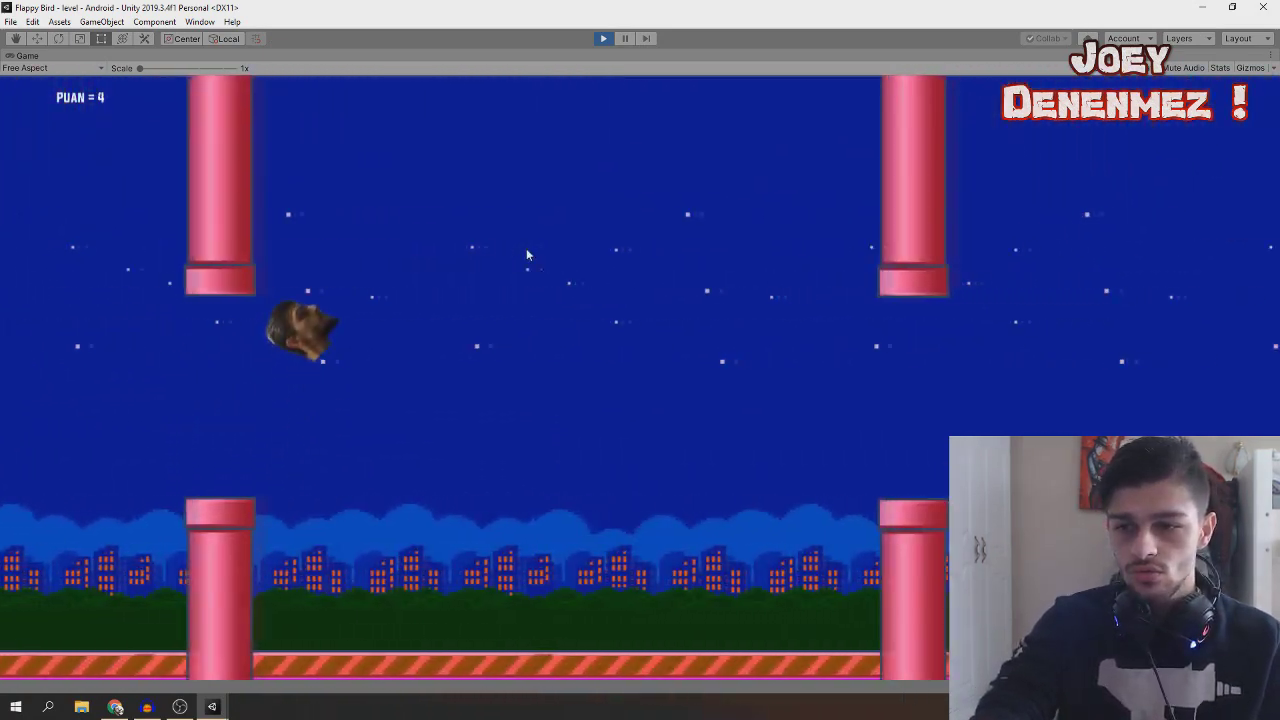
pyautogui.click(526, 255)
pyautogui.click(518, 249)
pyautogui.click(516, 248)
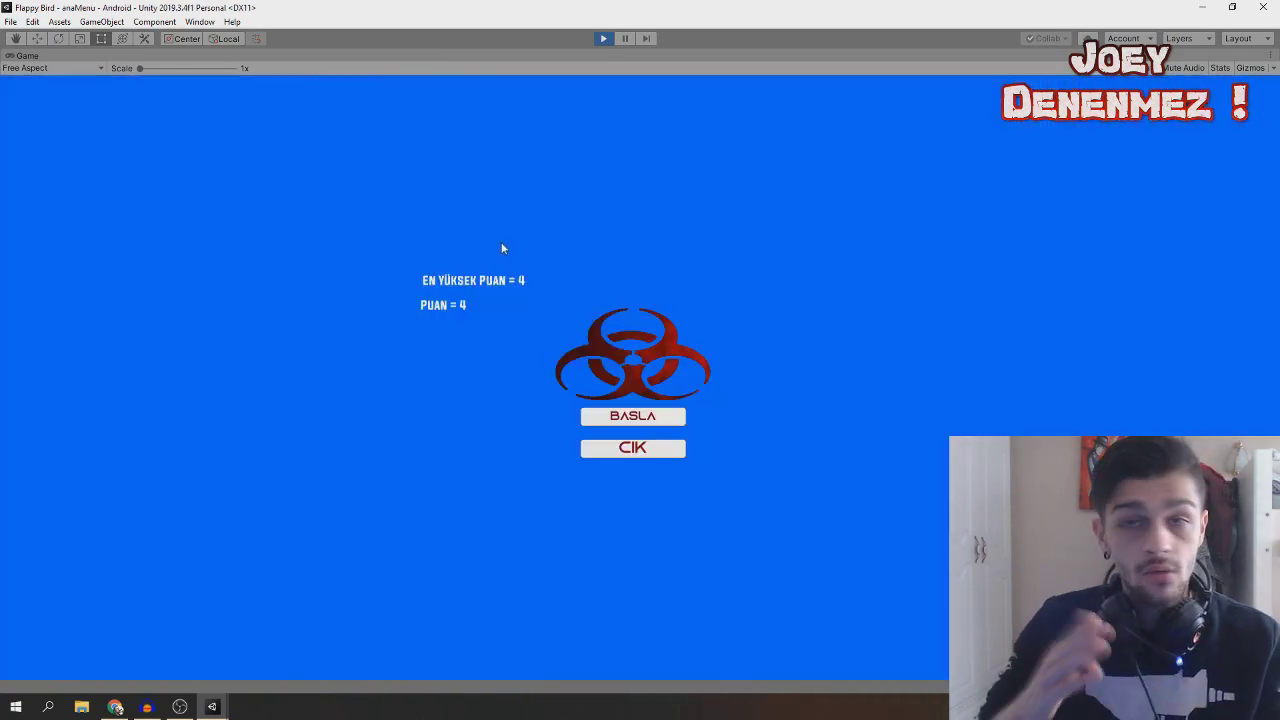
# - Play two more short rounds from BASLA, ending at PUAN = 1, then exit Play mode
pyautogui.click(657, 423)
pyautogui.click(639, 256)
pyautogui.click(704, 311)
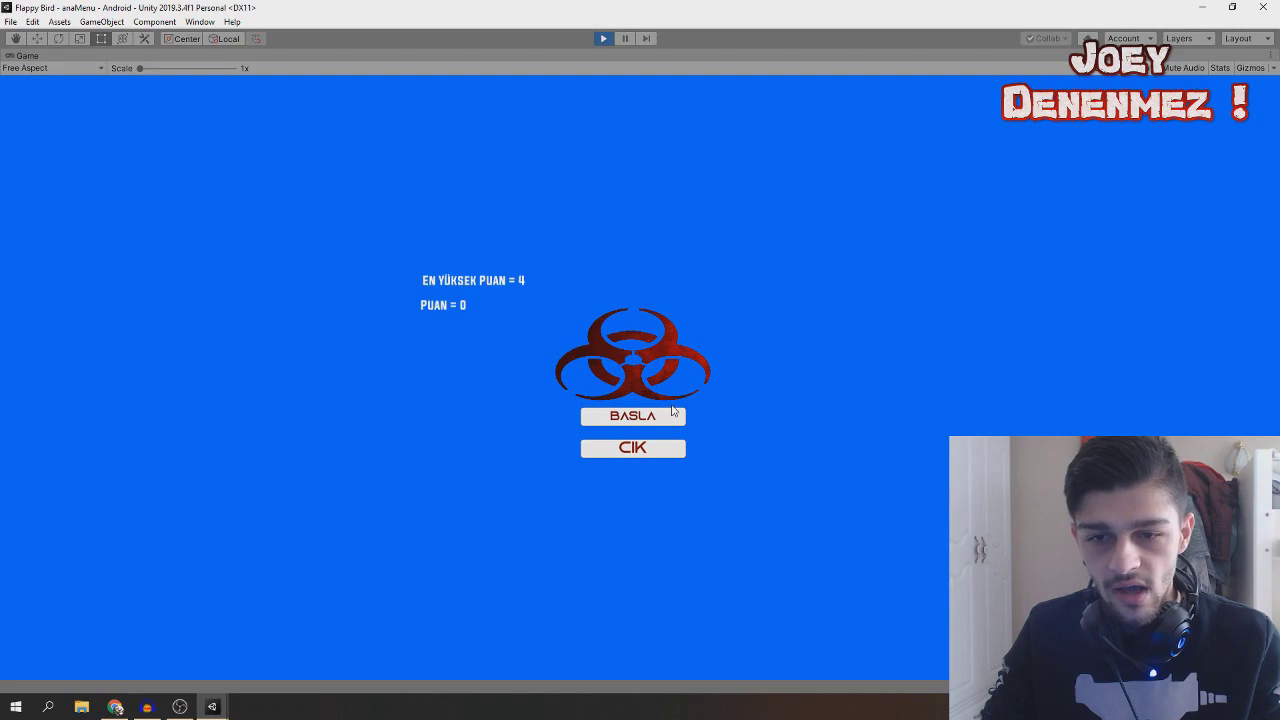
pyautogui.click(672, 415)
pyautogui.click(770, 299)
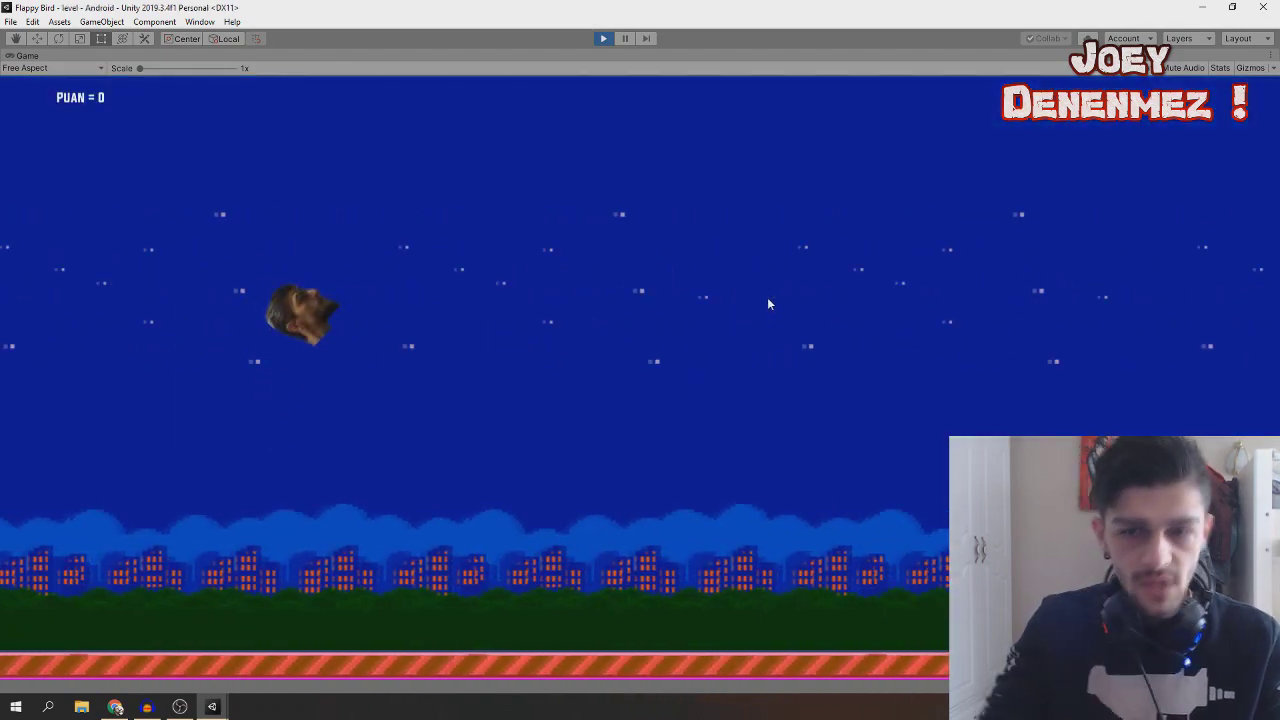
pyautogui.click(729, 298)
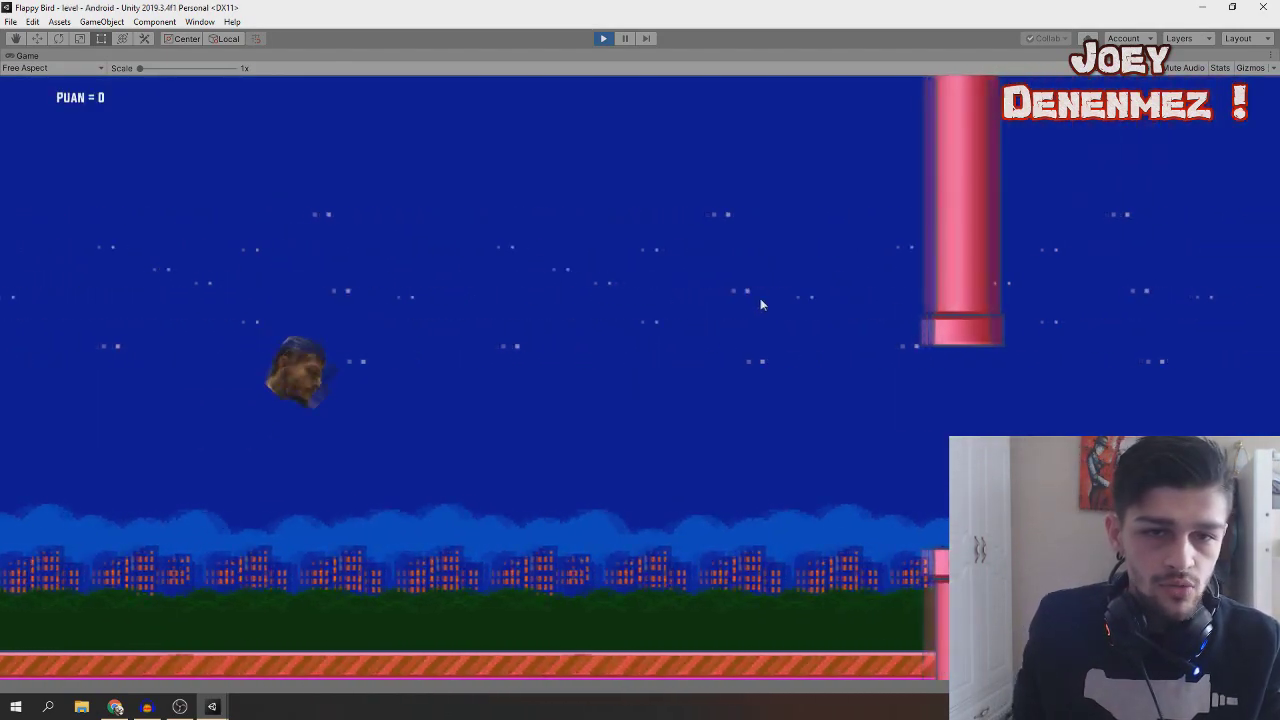
pyautogui.click(745, 308)
pyautogui.click(600, 352)
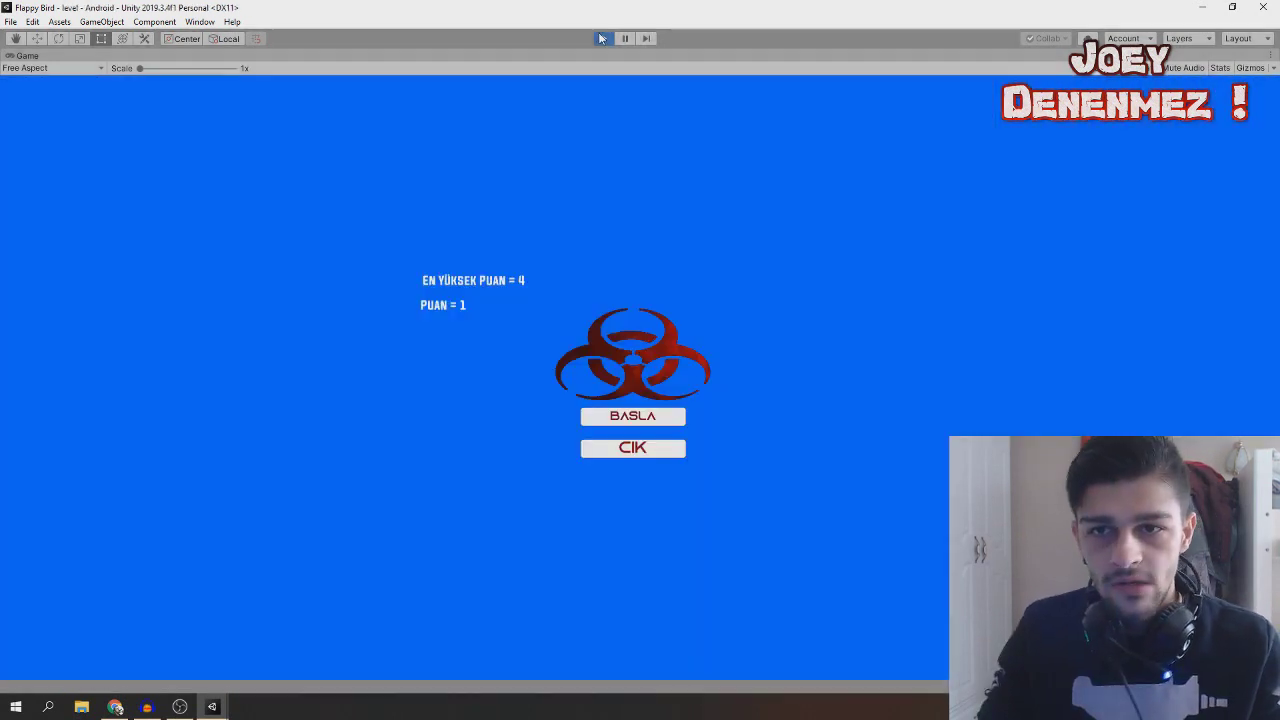
pyautogui.click(603, 38)
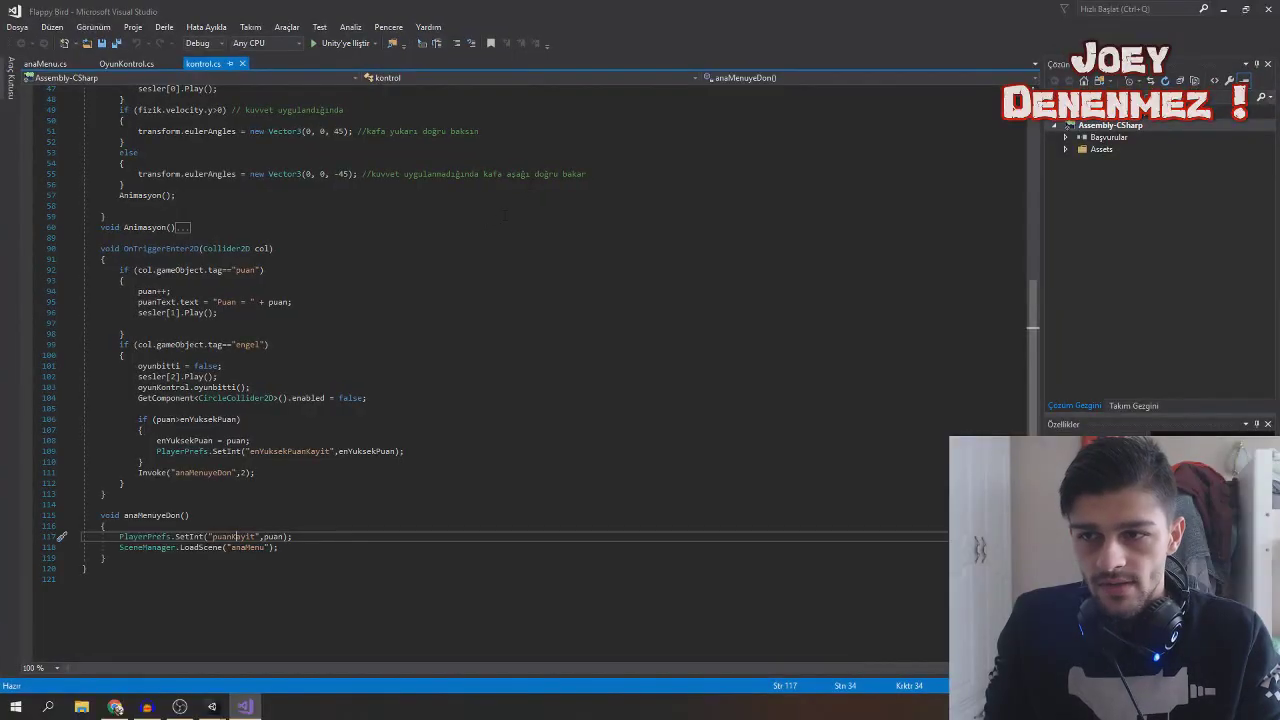
# - Scroll kontrol.cs in Visual Studio to show its Start and Update methods
pyautogui.scroll(15, 480, 370)
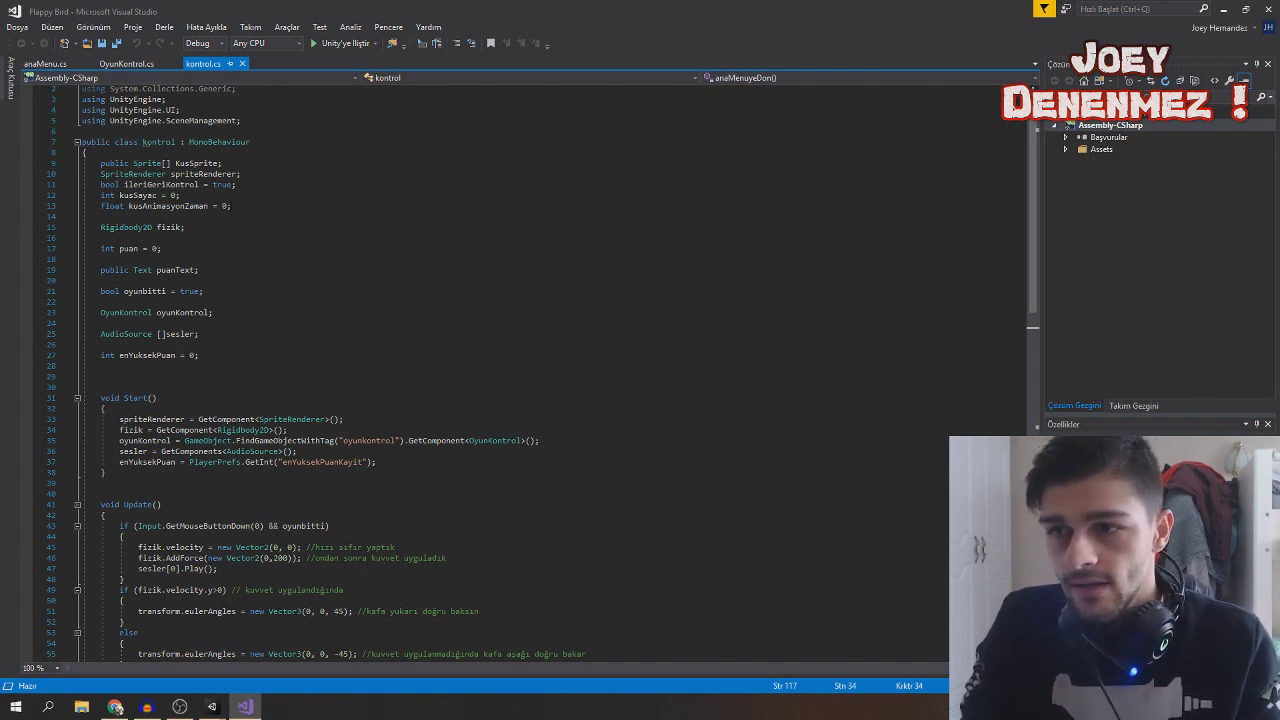
# - Scroll up and down through the kontrol.cs code
pyautogui.scroll(1, 540, 380)
pyautogui.scroll(-5, 237, 645)
pyautogui.scroll(-6, 237, 645)
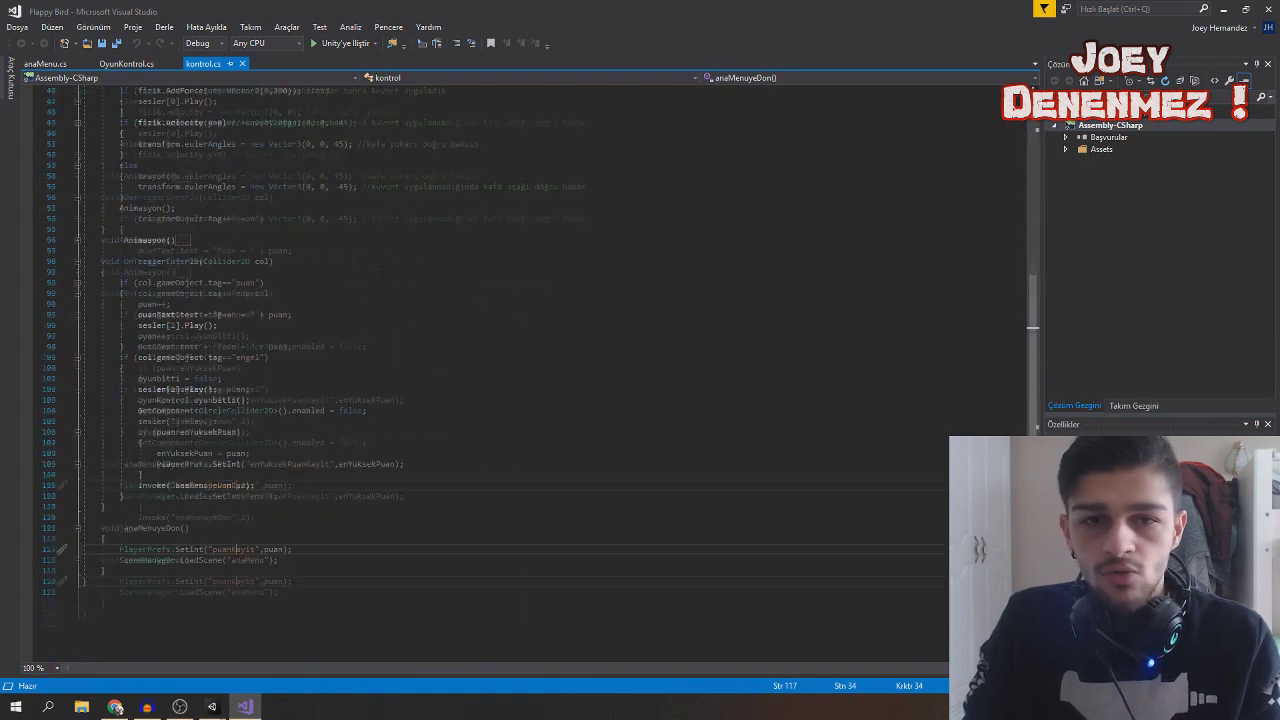
pyautogui.scroll(-5, 237, 645)
pyautogui.scroll(-5, 237, 645)
pyautogui.scroll(19, 237, 645)
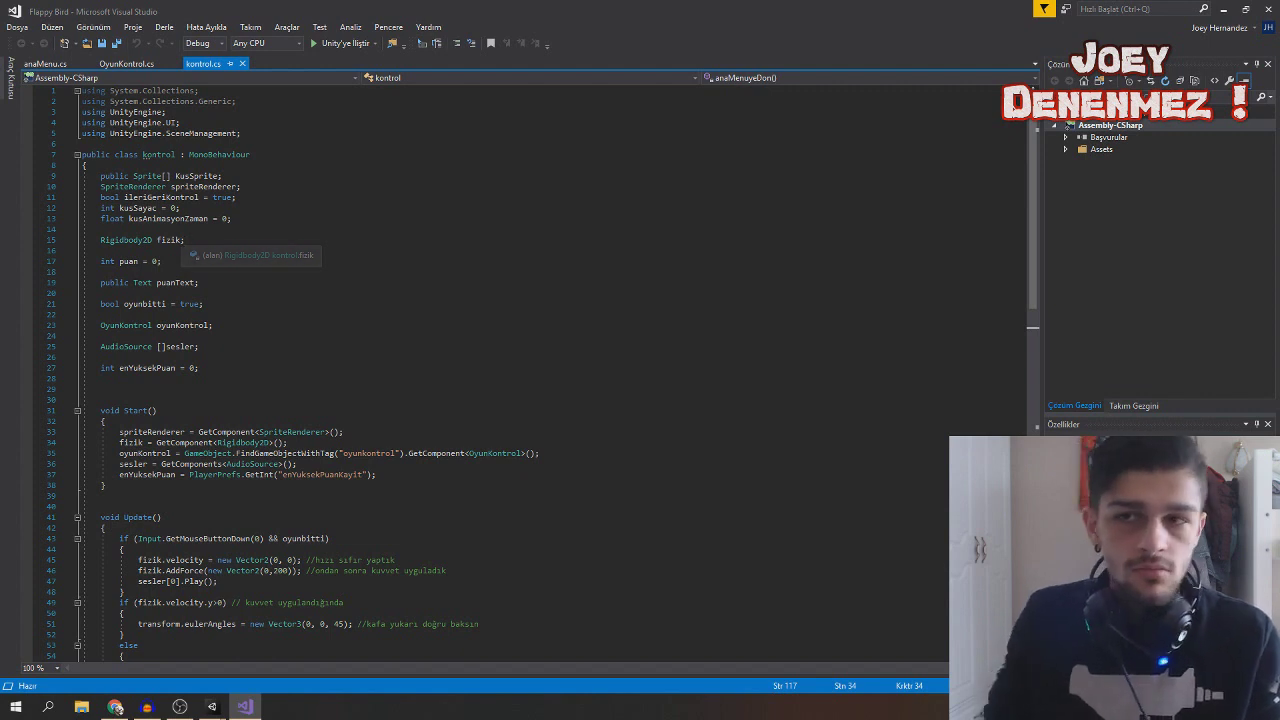
pyautogui.scroll(-3, 205, 281)
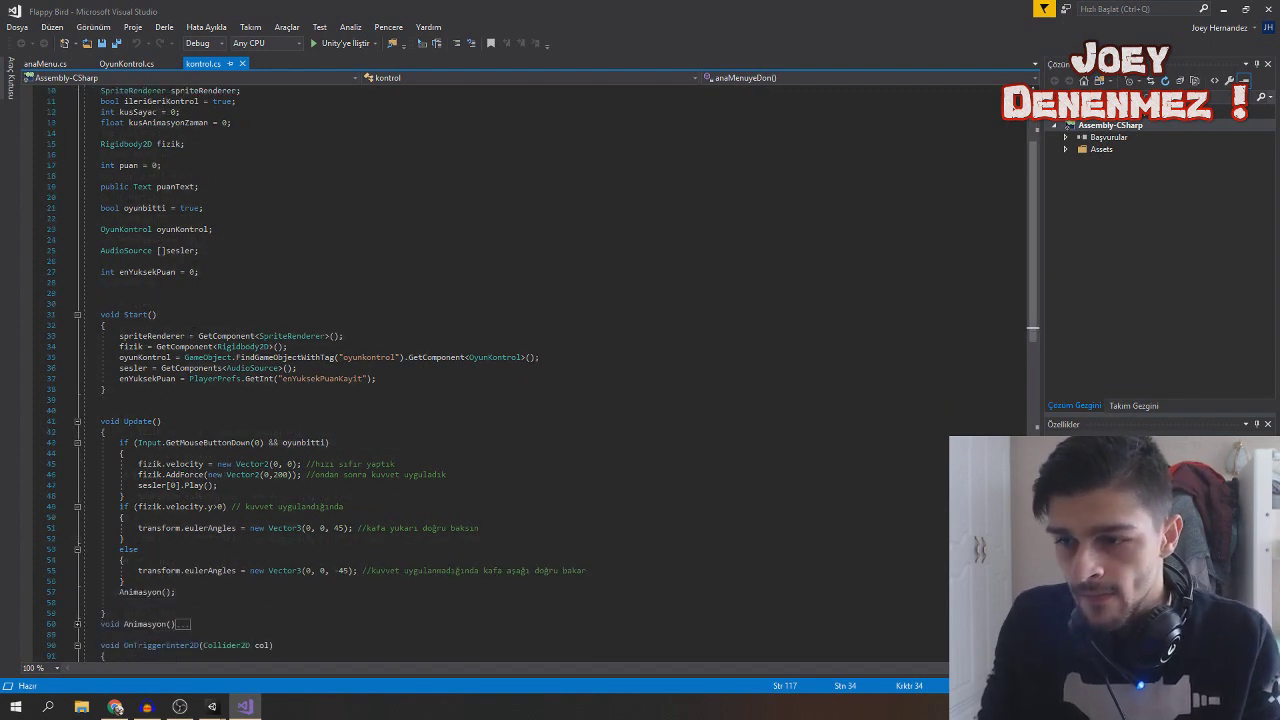
pyautogui.scroll(-1, 397, 397)
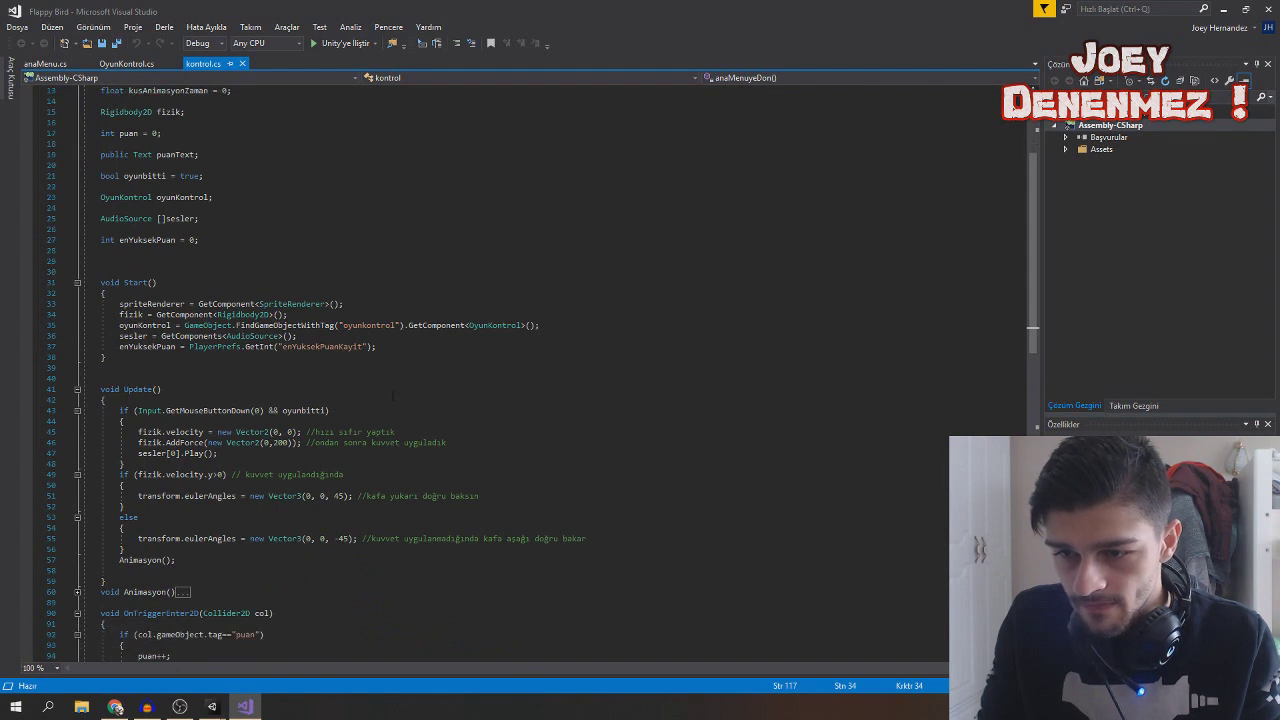
pyautogui.scroll(-1, 397, 397)
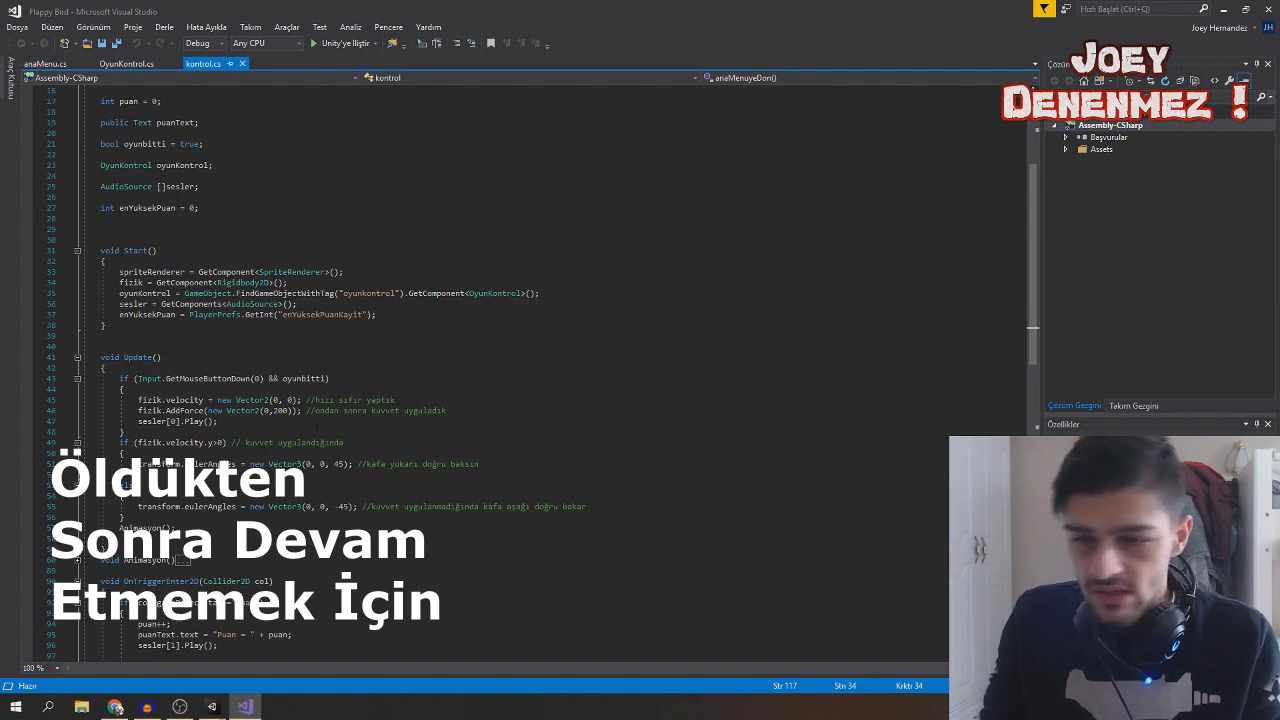
pyautogui.scroll(-1, 316, 428)
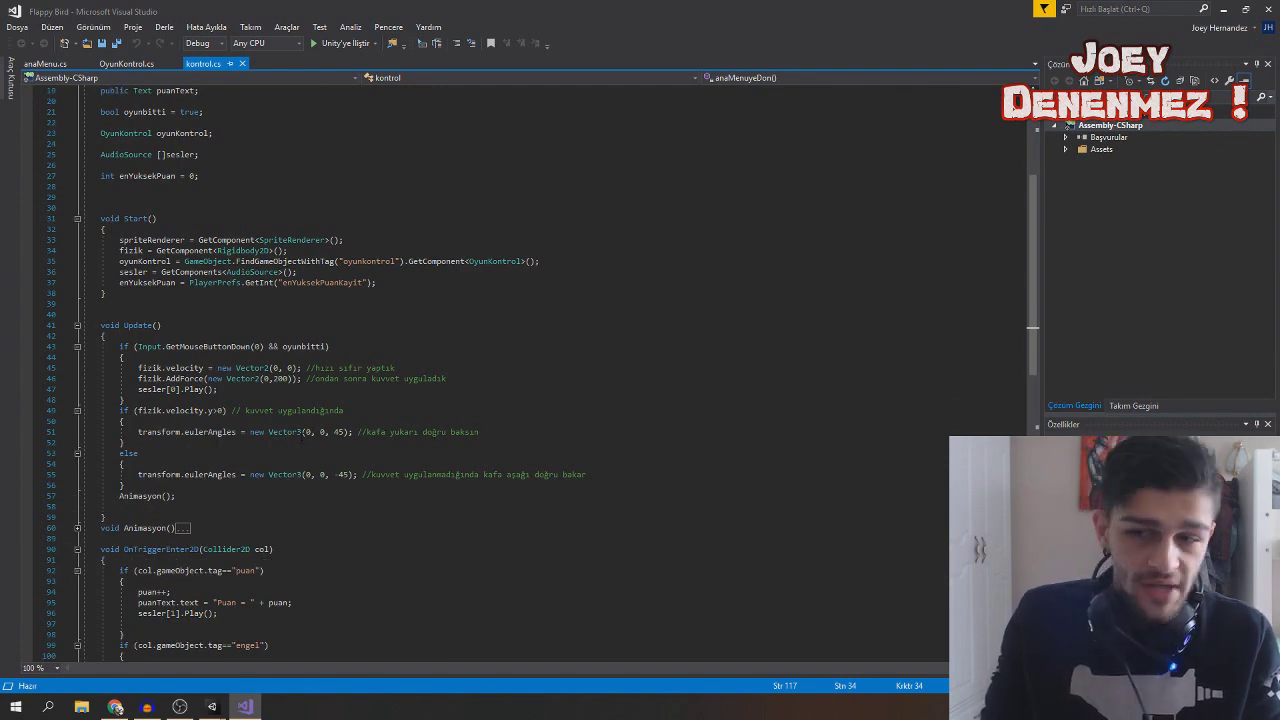
pyautogui.moveTo(285, 432)
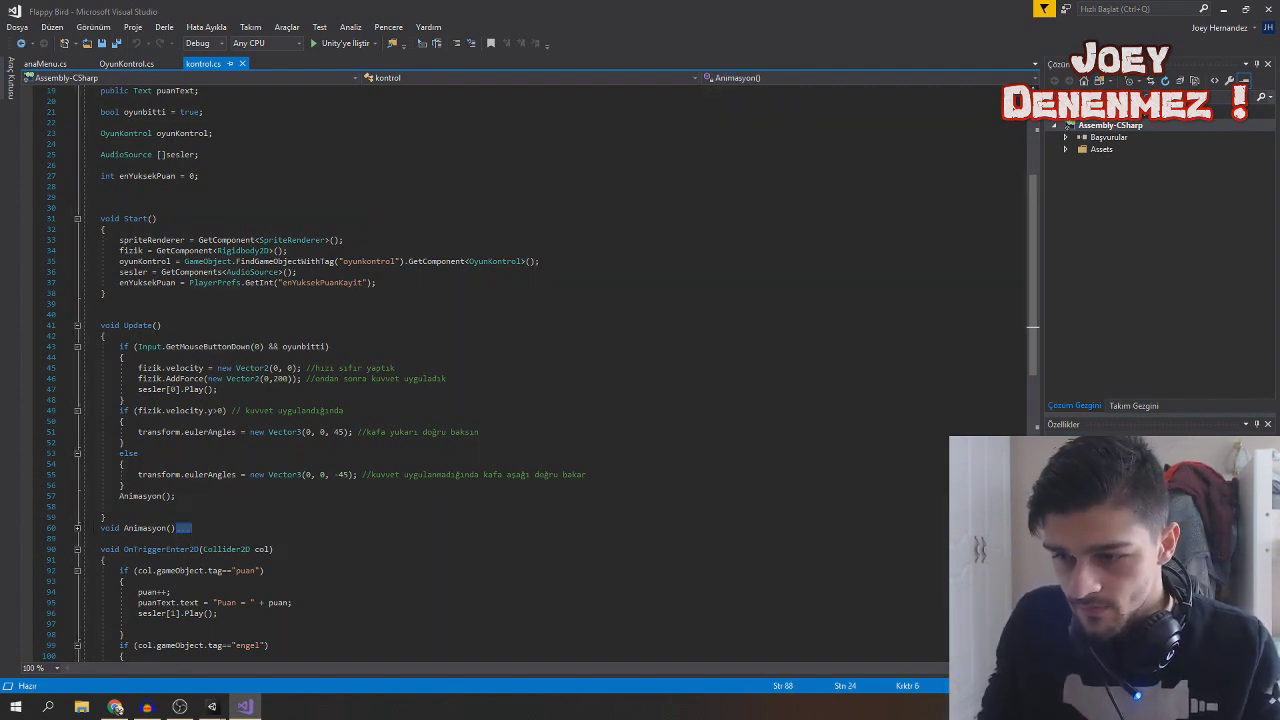
# - Expand the collapsed Animasyon() method and inspect its kusSayac++ and ileriGeriKontrol lines
pyautogui.click(77, 528)
pyautogui.scroll(-3, 288, 479)
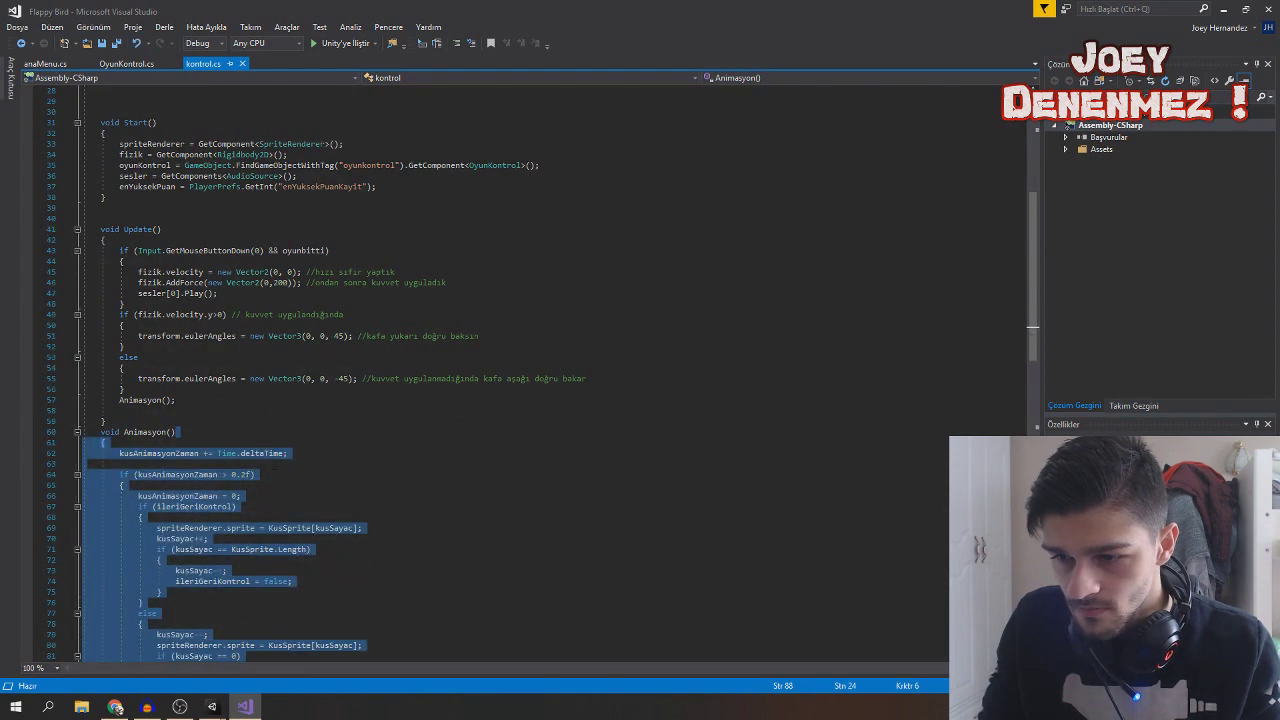
pyautogui.scroll(-5, 288, 479)
pyautogui.click(183, 346)
pyautogui.scroll(-1, 183, 346)
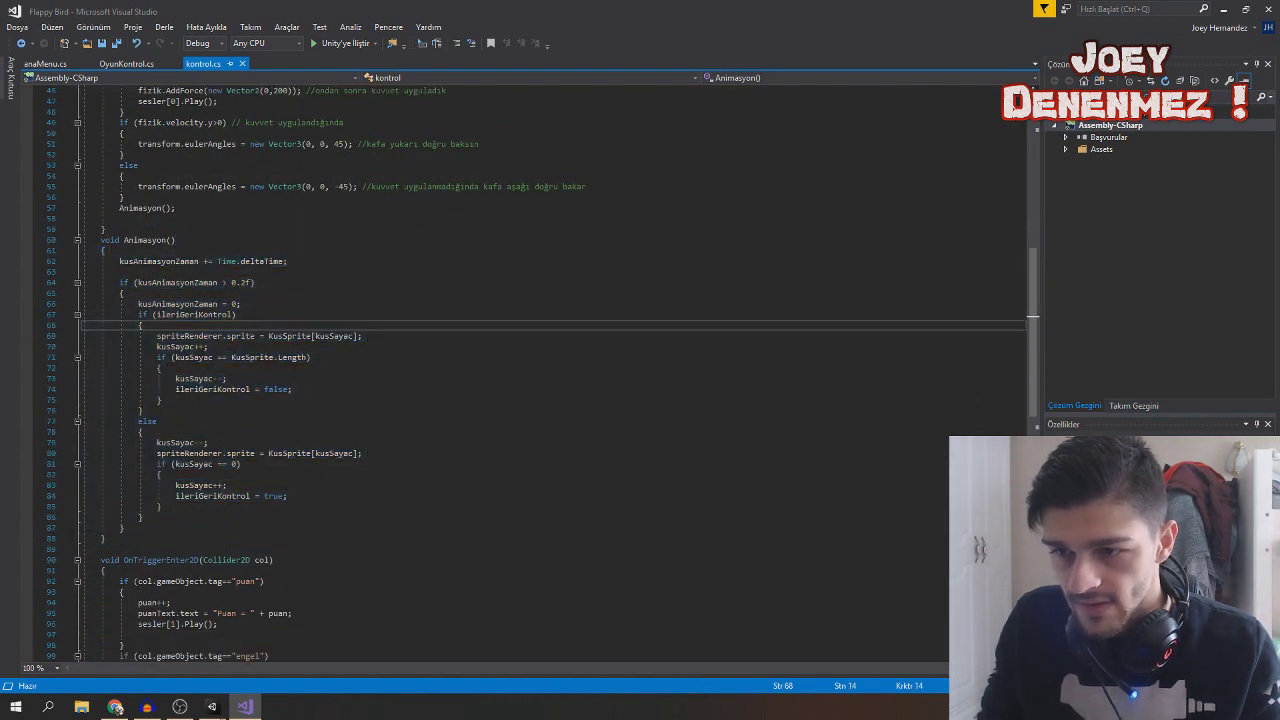
pyautogui.click(183, 346)
pyautogui.click(208, 346)
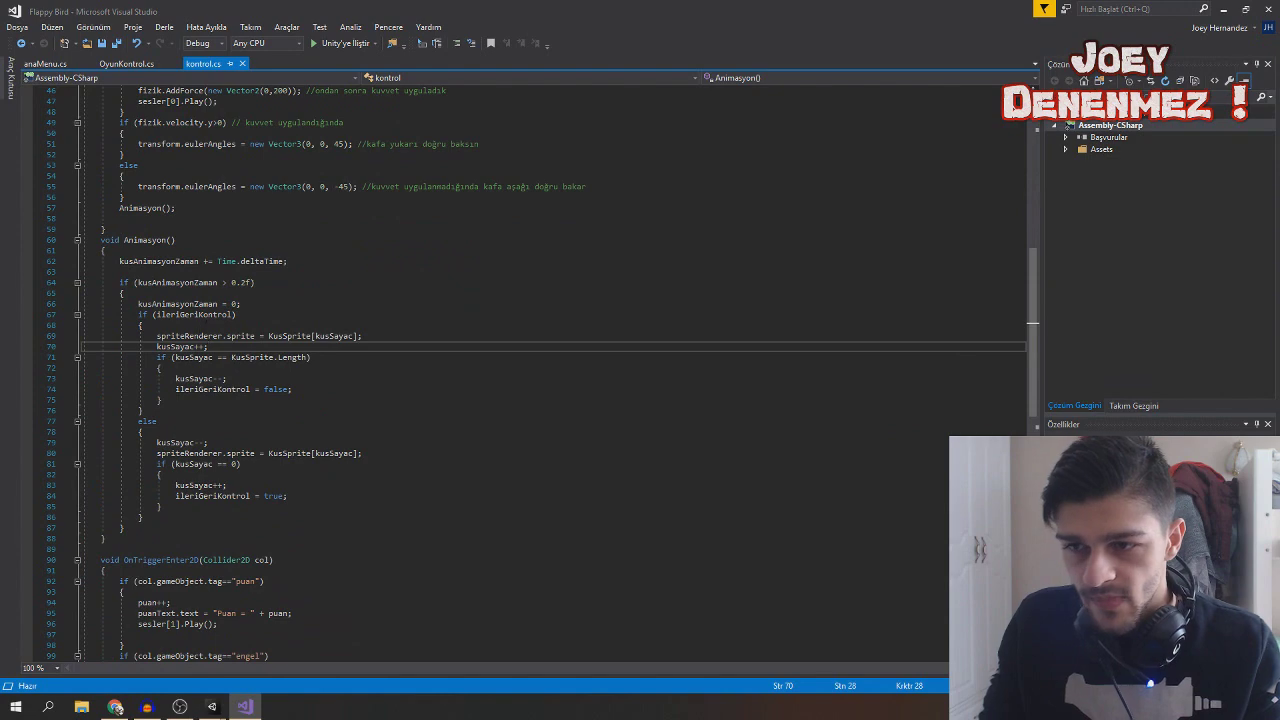
pyautogui.click(237, 314)
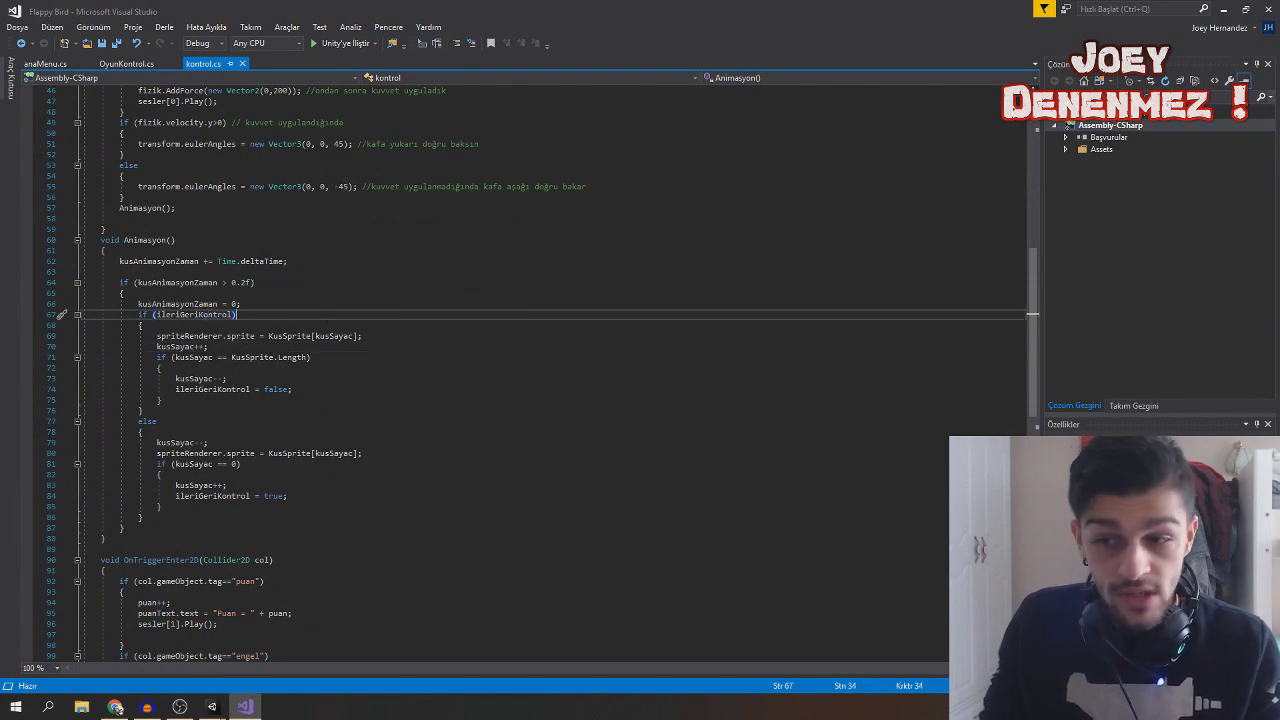
# - Review the puan tag check in OnTriggerEnter2D, then switch back to the Unity Flappy Bird project
pyautogui.scroll(-2, 500, 370)
pyautogui.scroll(-3, 500, 370)
pyautogui.scroll(-2, 500, 370)
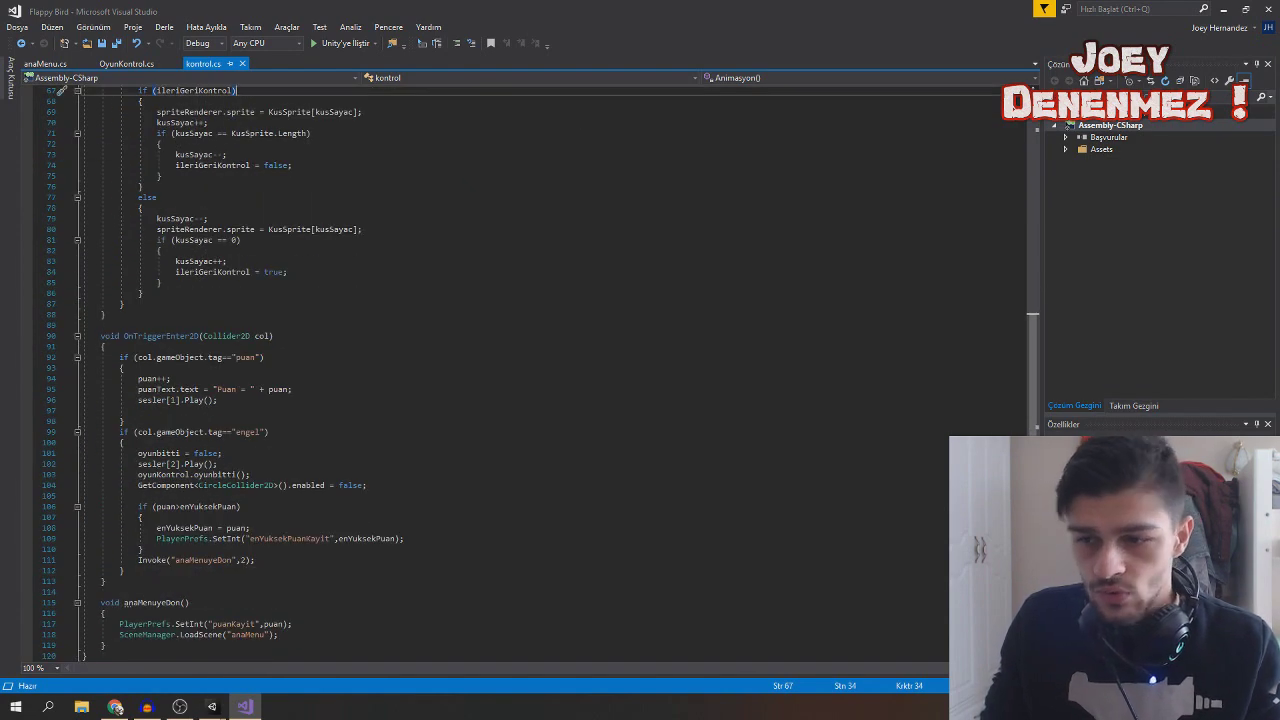
pyautogui.click(287, 360)
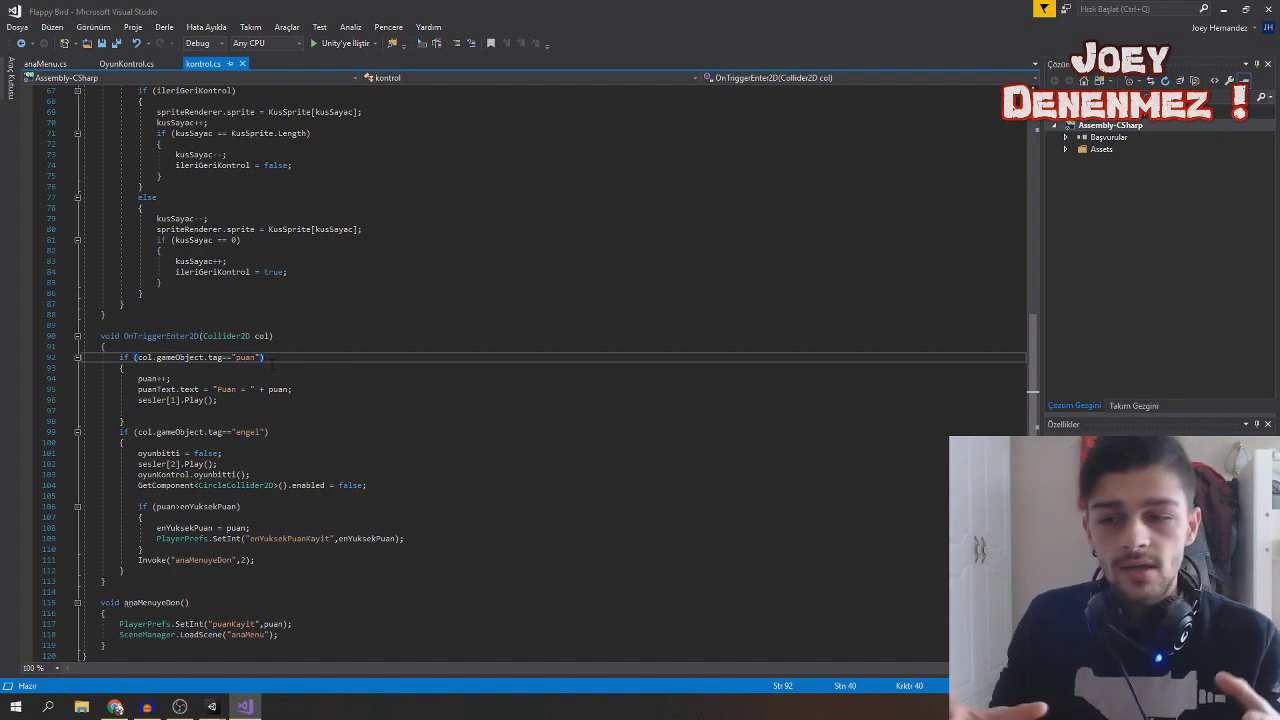
pyautogui.scroll(-2, 255, 420)
pyautogui.scroll(-3, 245, 450)
pyautogui.scroll(-1, 238, 467)
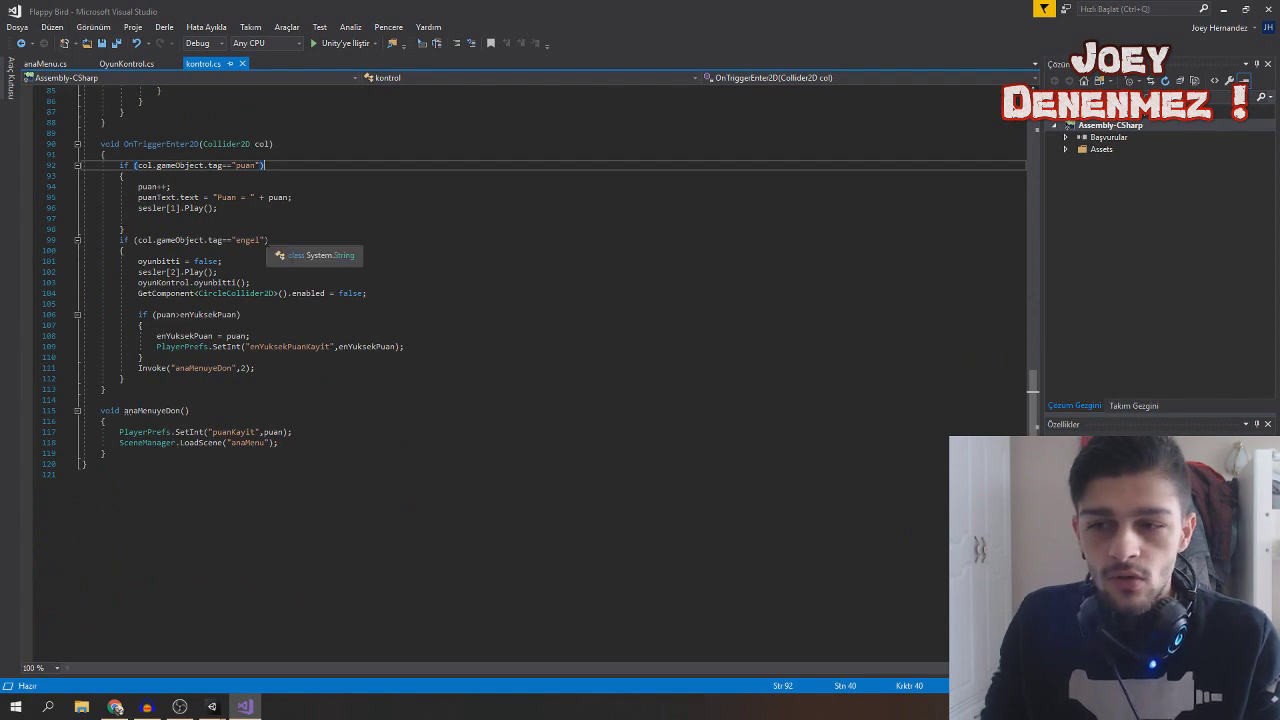
pyautogui.scroll(9, 265, 250)
pyautogui.scroll(6, 265, 250)
pyautogui.scroll(4, 265, 250)
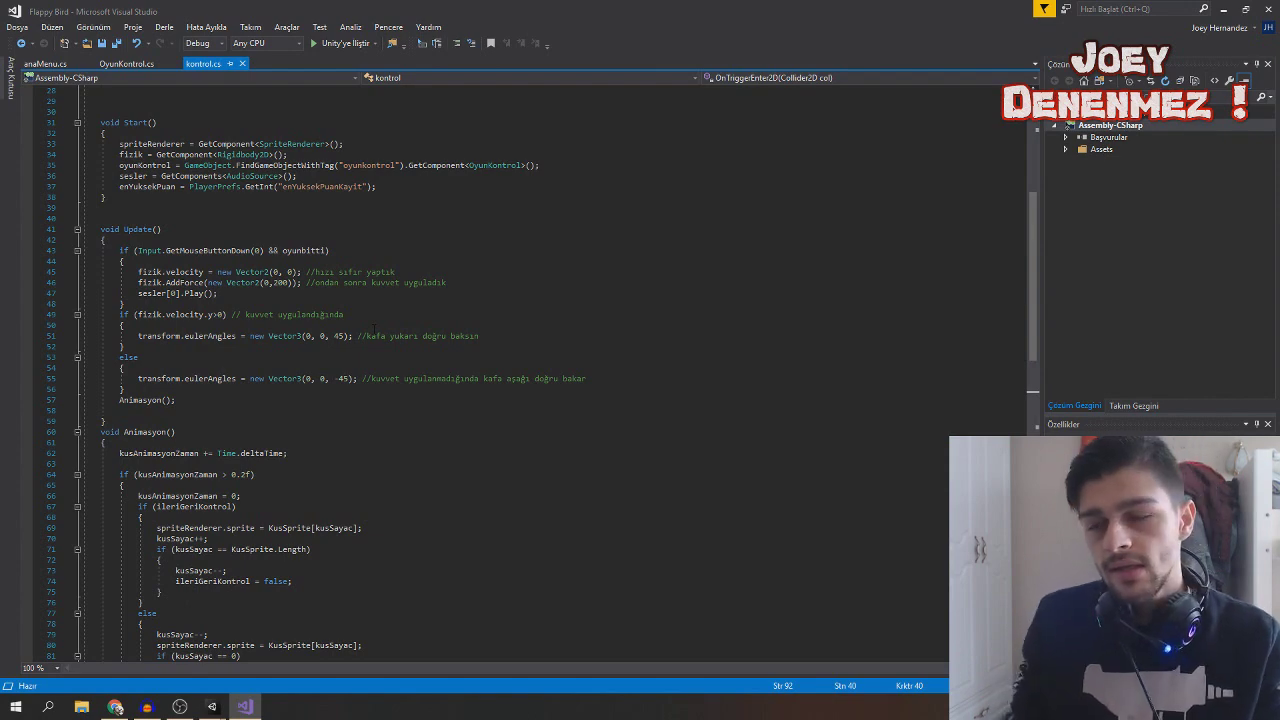
pyautogui.scroll(9, 372, 327)
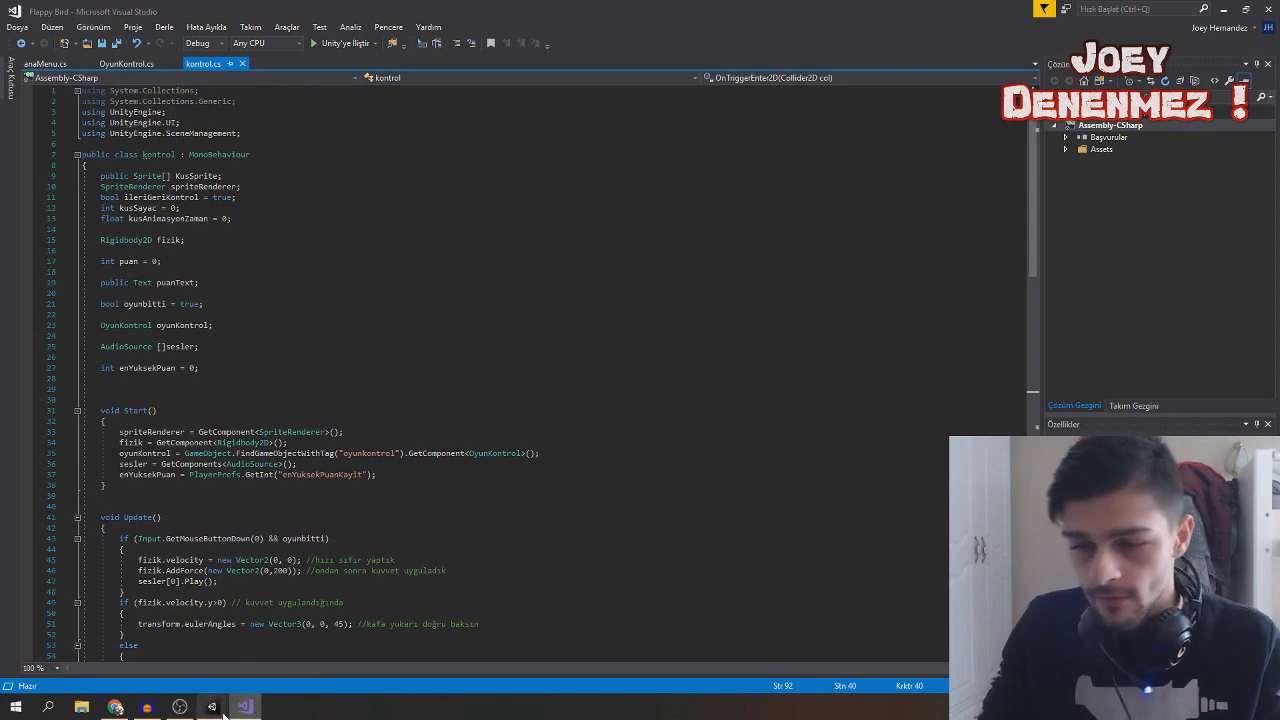
pyautogui.moveTo(211, 706)
pyautogui.click(370, 643)
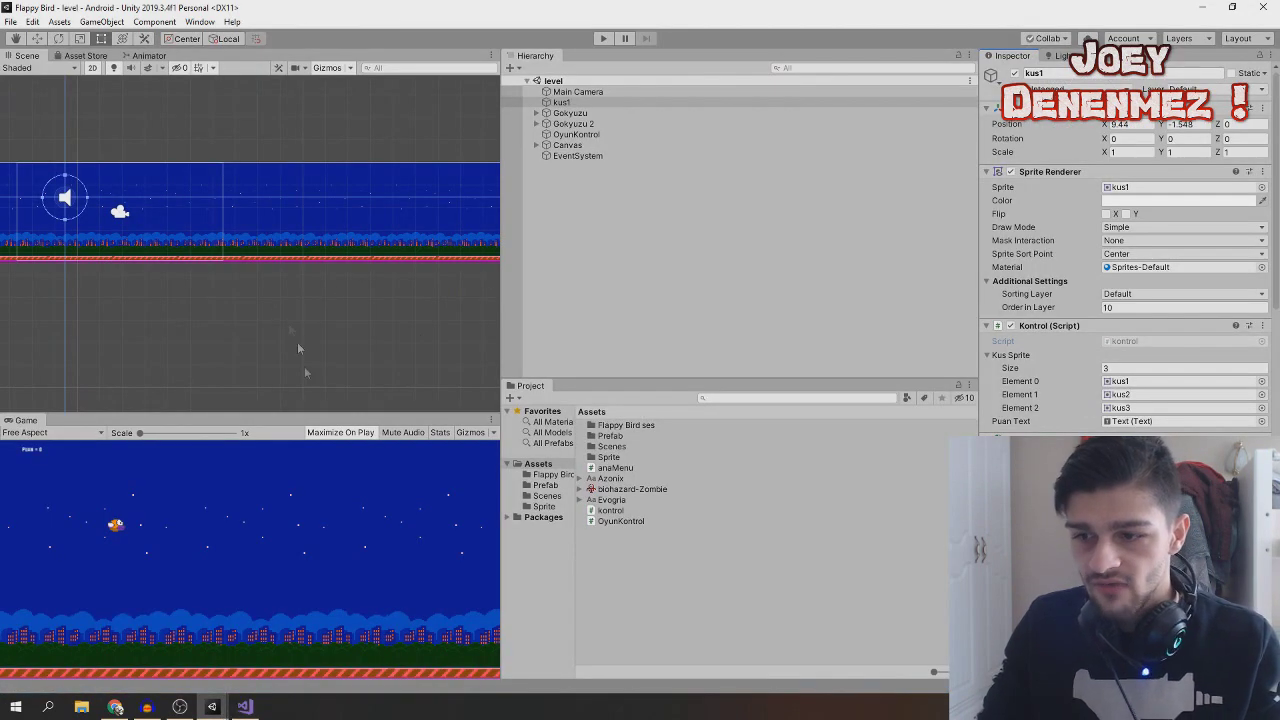
# - Enter Play mode and flap the bird through the first three pipe gaps
pyautogui.click(603, 38)
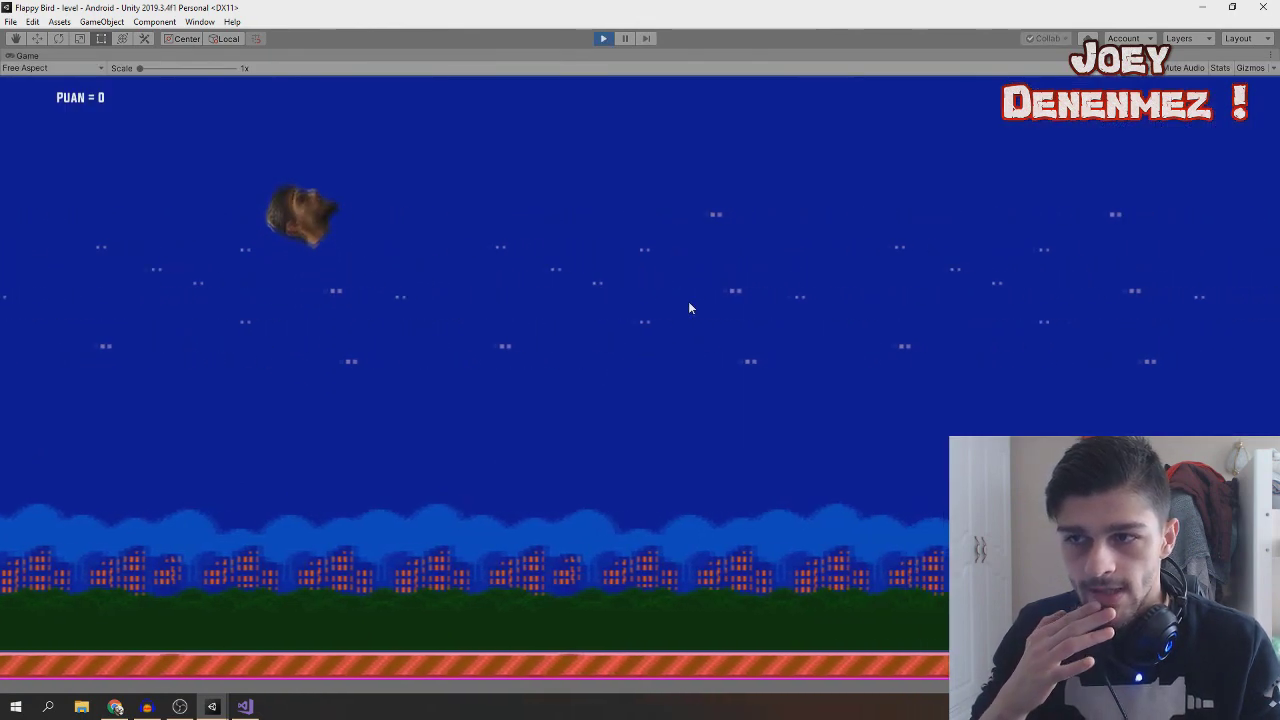
pyautogui.click(833, 258)
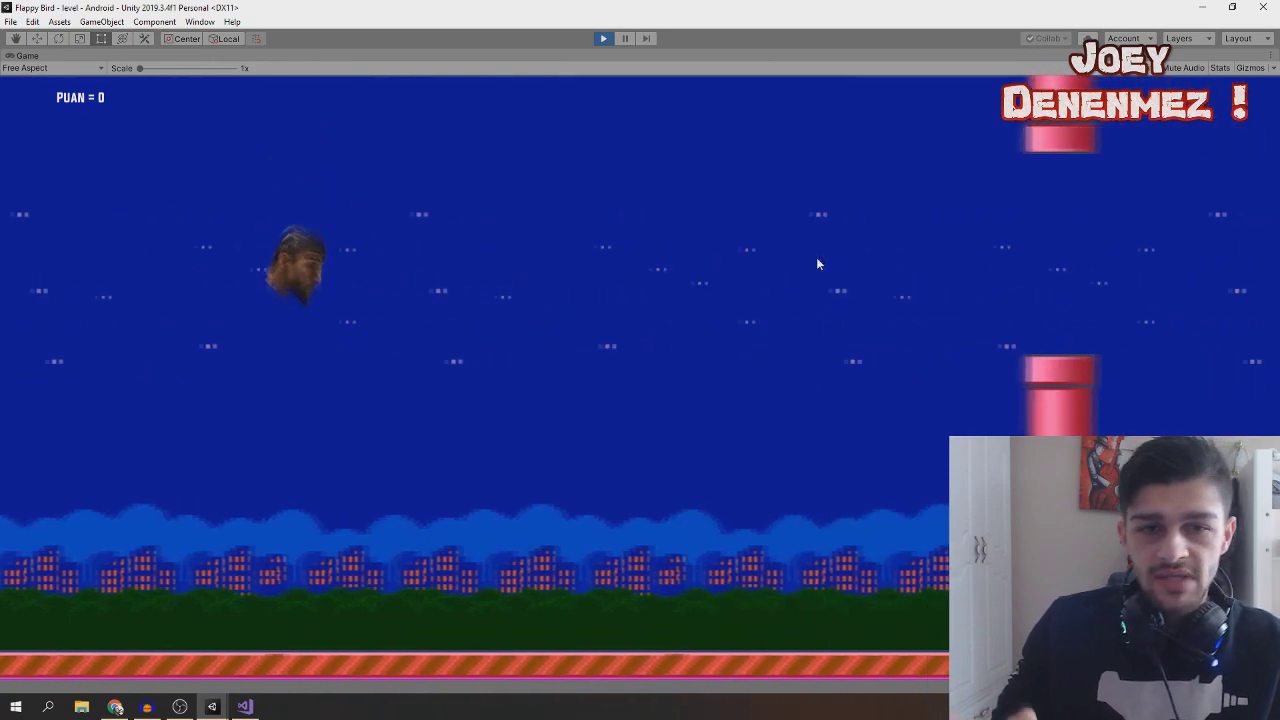
pyautogui.click(724, 243)
pyautogui.click(707, 257)
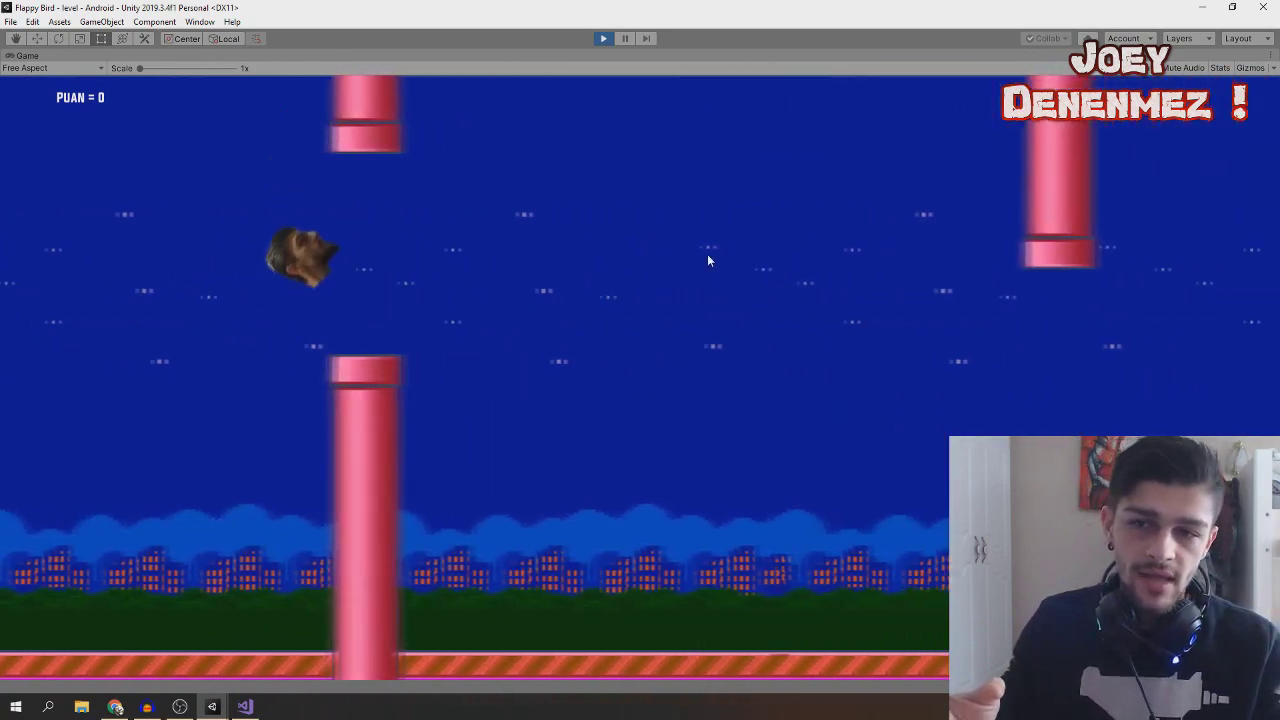
pyautogui.click(763, 284)
pyautogui.click(763, 285)
pyautogui.click(700, 315)
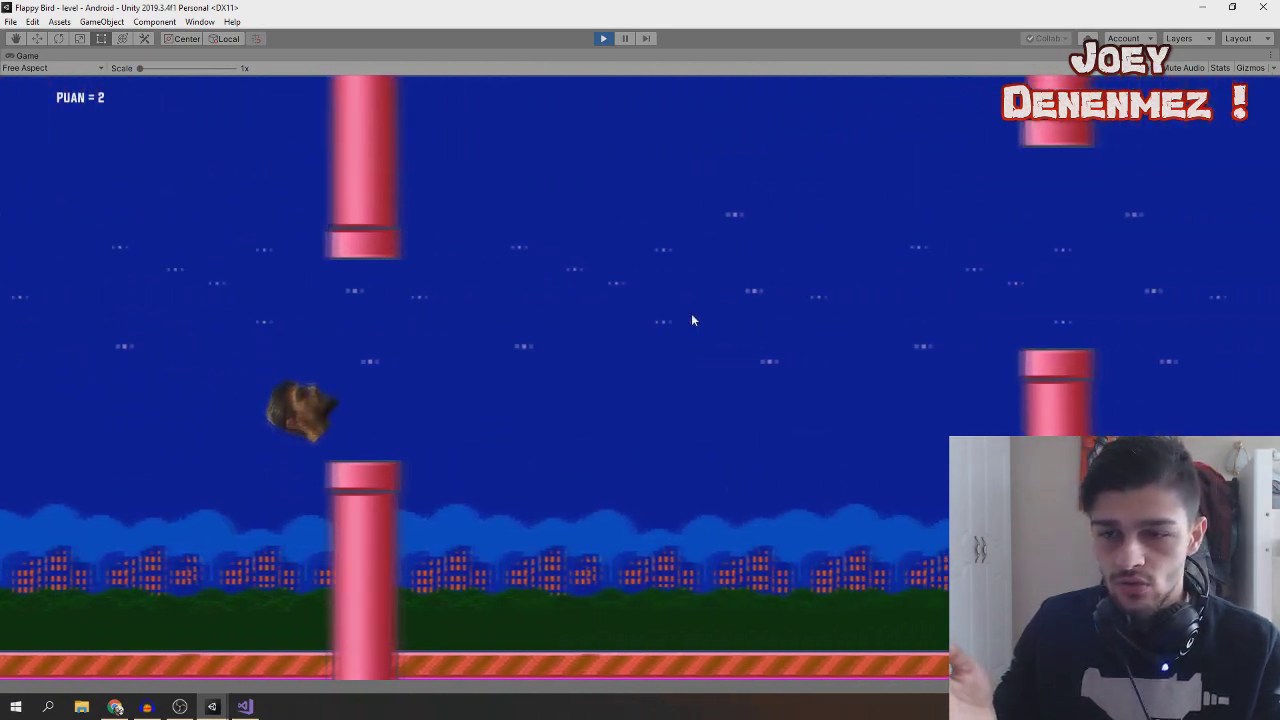
# - Keep the bird flapping past the sixth gap until it crashes with a score of 6
pyautogui.click(692, 320)
pyautogui.click(687, 300)
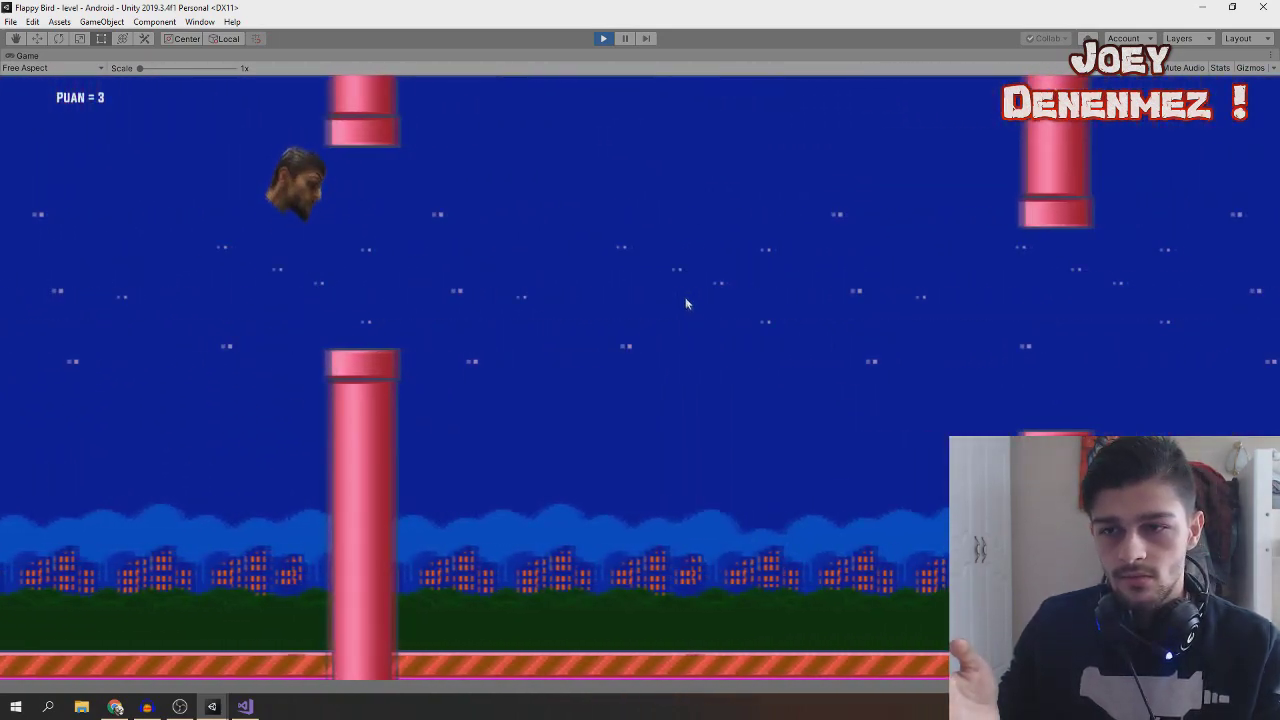
pyautogui.click(676, 301)
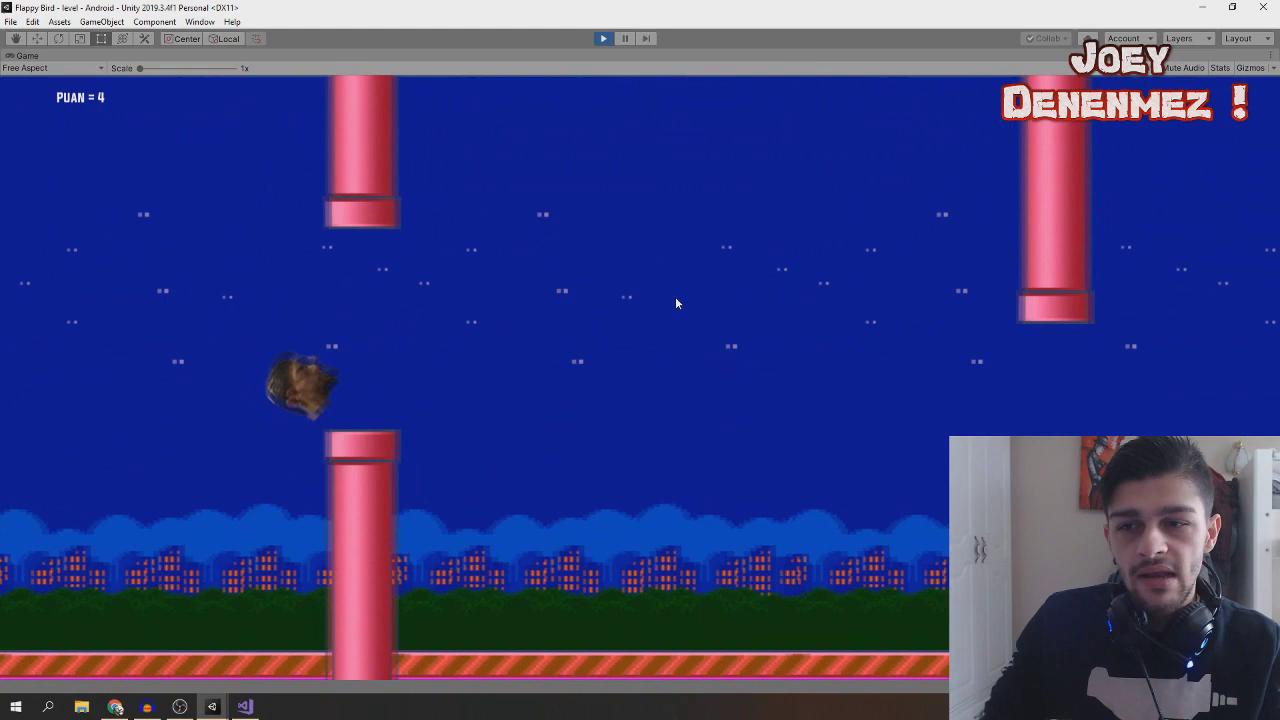
pyautogui.click(680, 306)
pyautogui.click(689, 315)
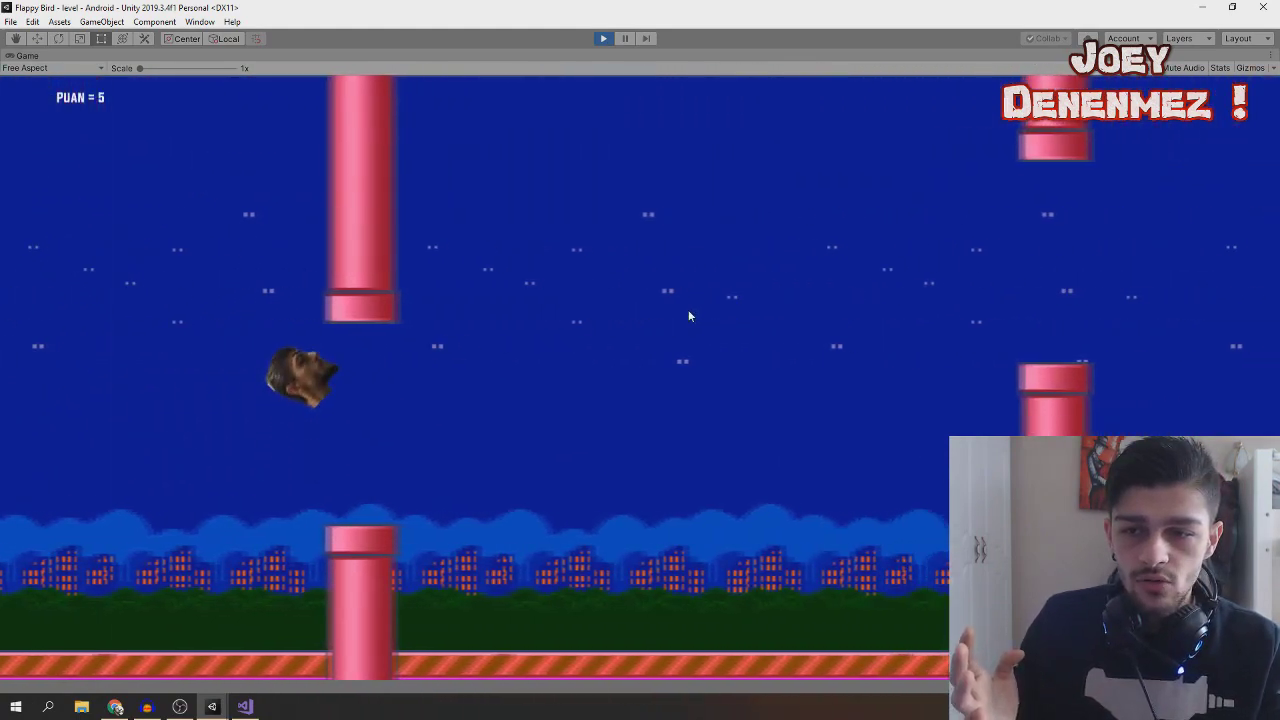
pyautogui.click(688, 315)
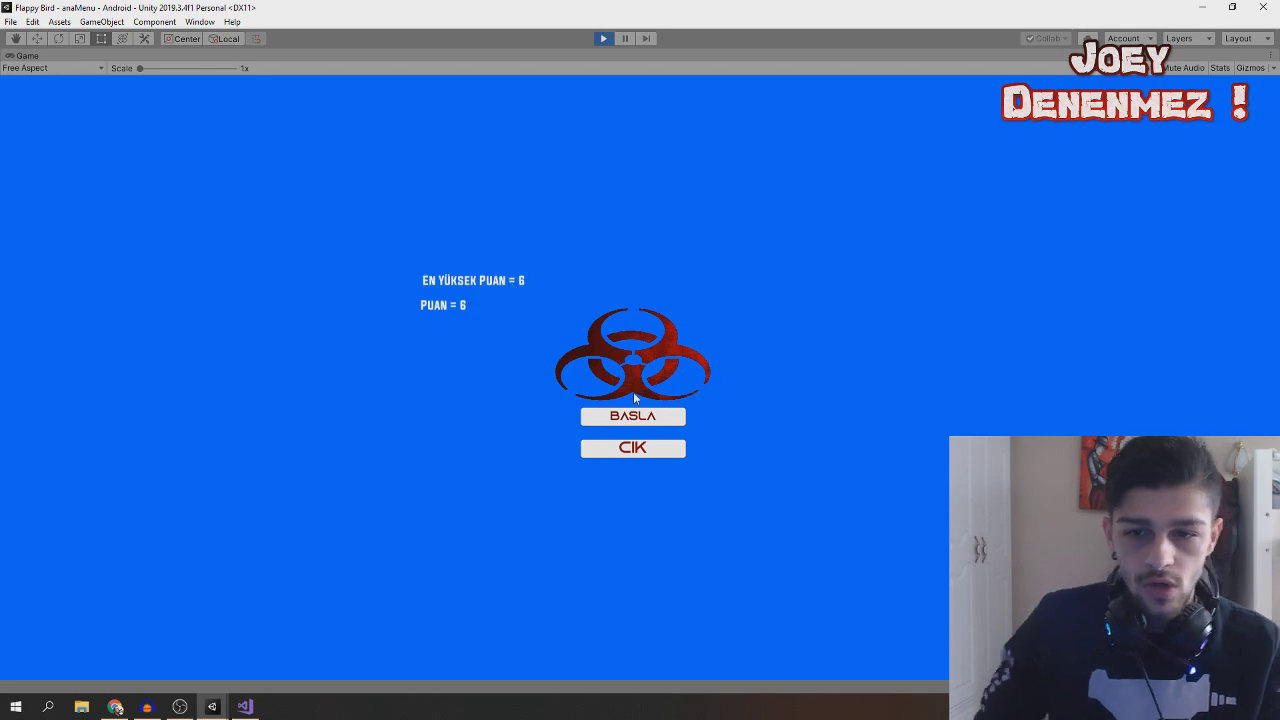
# - Start a new round with BASLA and keep the bird aloft before the pipes
pyautogui.click(647, 424)
pyautogui.click(400, 260)
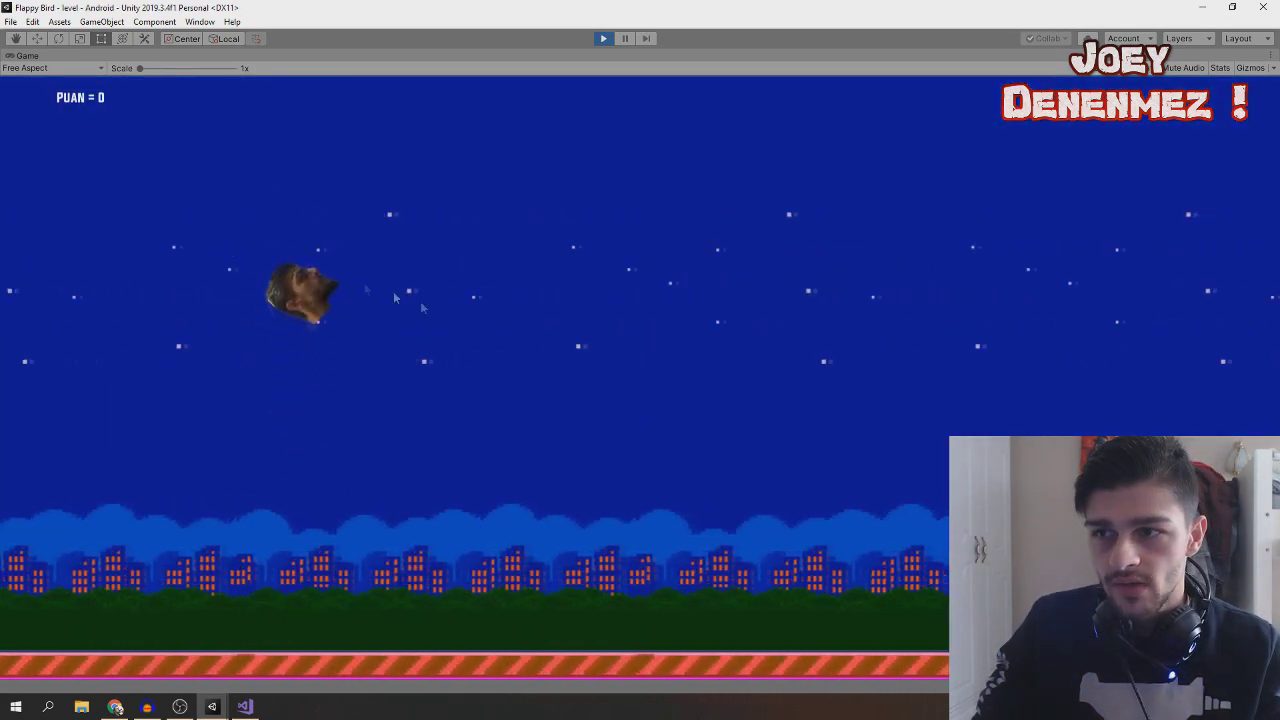
pyautogui.click(548, 290)
# - Flap toward the pipe gap until the bird dies at score 0, then exit Play mode
pyautogui.click(562, 300)
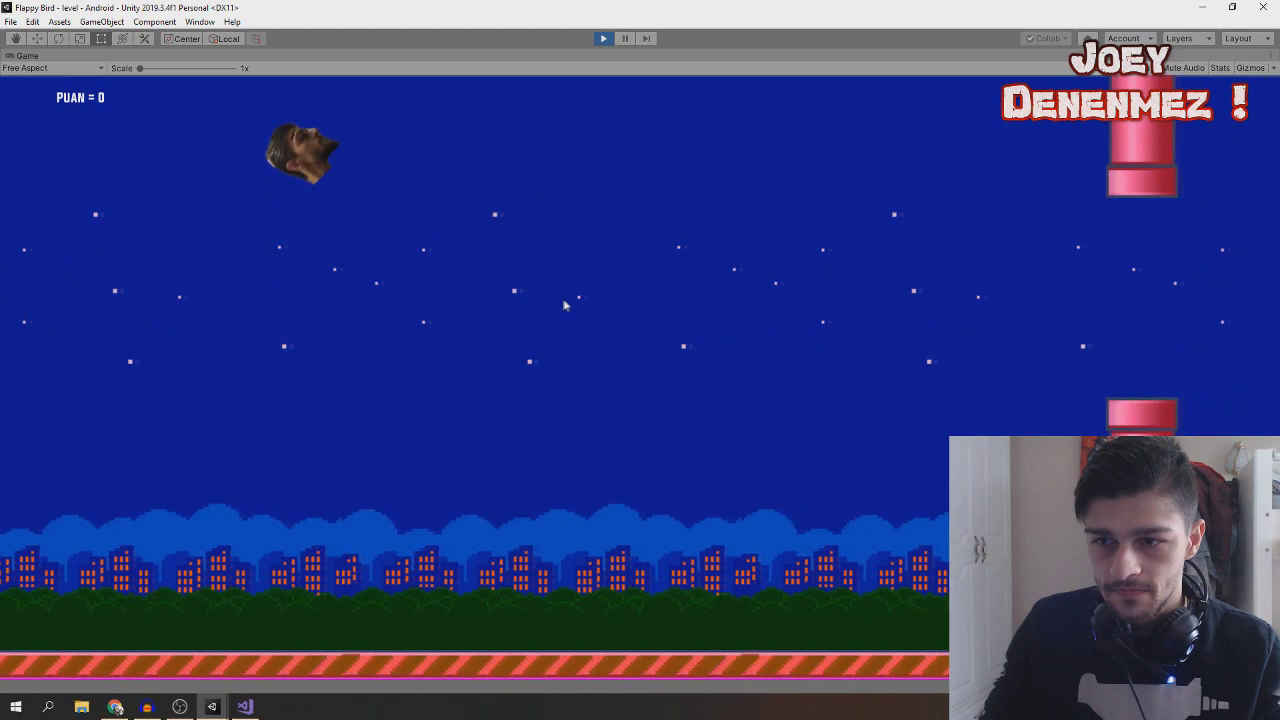
pyautogui.click(560, 268)
pyautogui.click(549, 262)
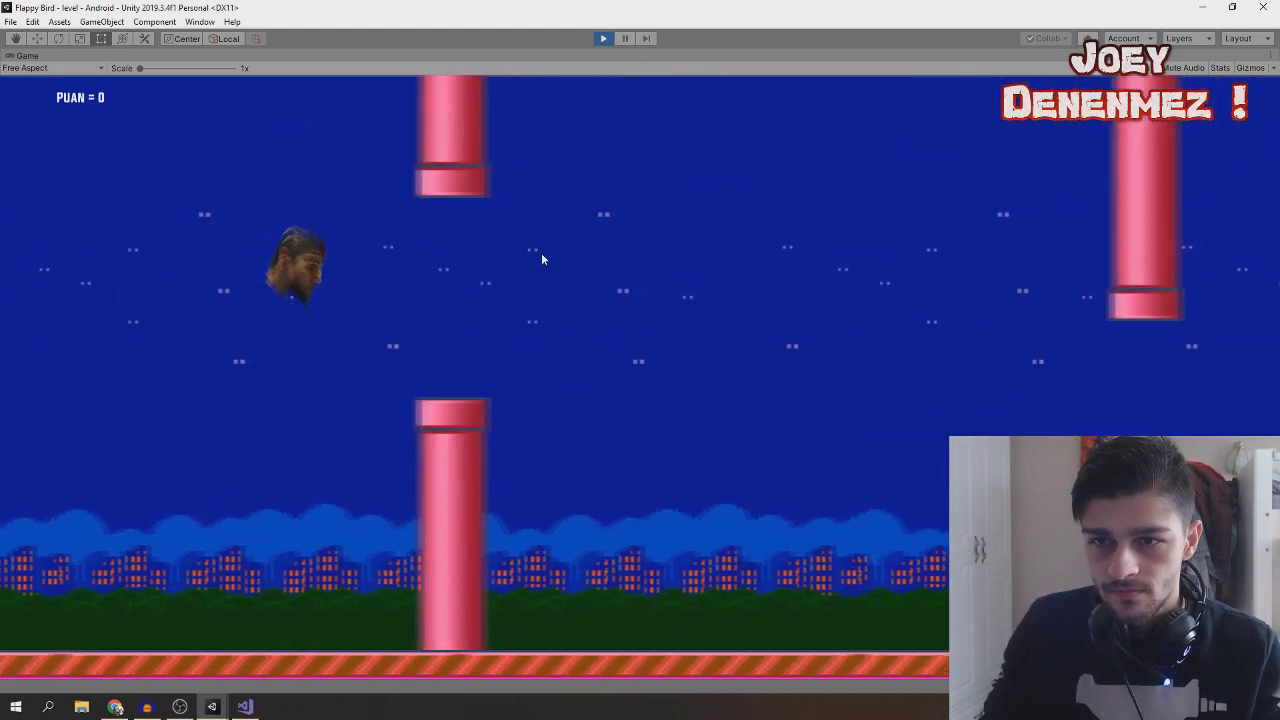
pyautogui.click(541, 258)
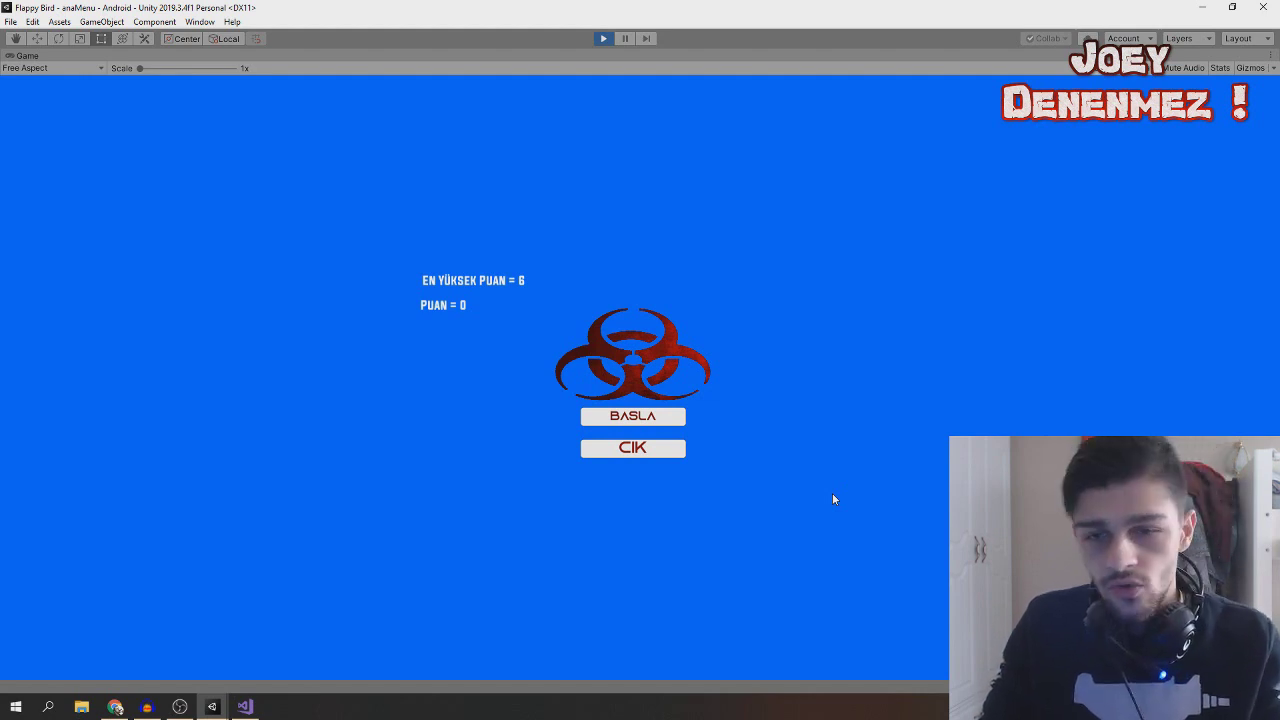
pyautogui.click(612, 39)
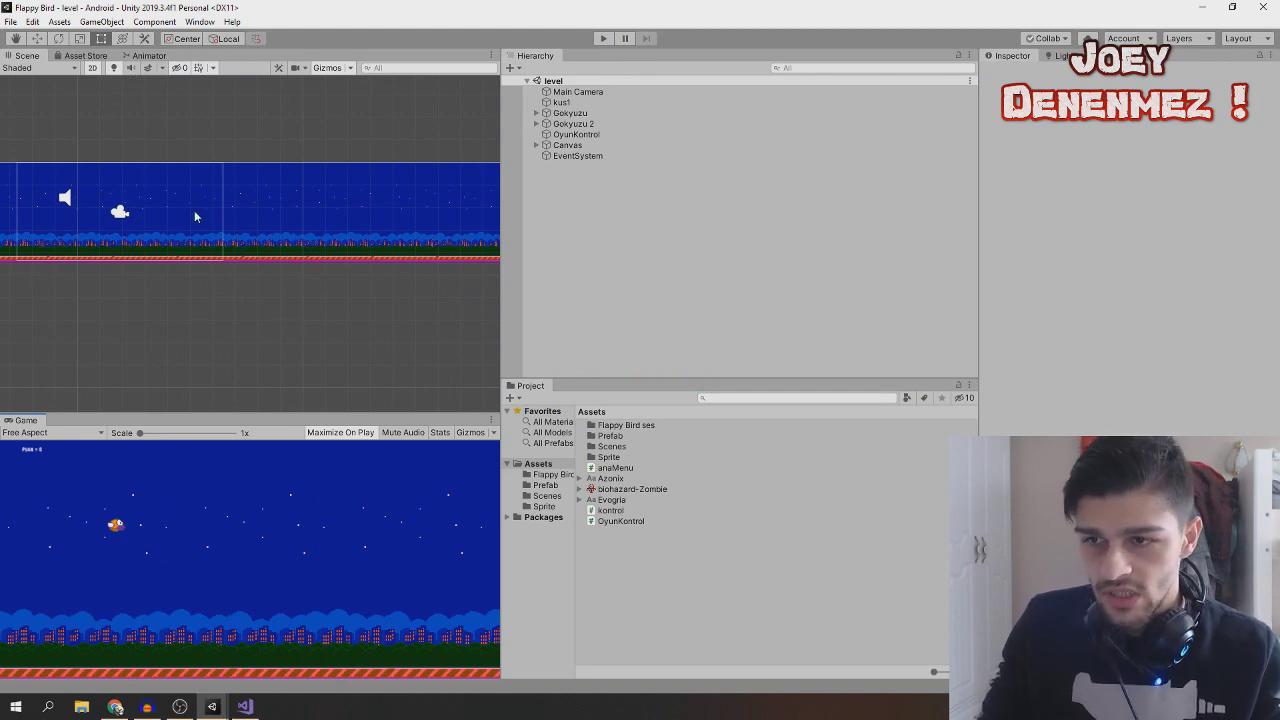
pyautogui.moveTo(343, 306); pyautogui.dragTo(585, 321, button='middle')
pyautogui.scroll(-5, 366, 280)
pyautogui.moveTo(189, 329)
pyautogui.mouseDown(button='middle')
pyautogui.moveTo(314, 284)
pyautogui.moveTo(268, 308)
pyautogui.mouseUp(button='middle')
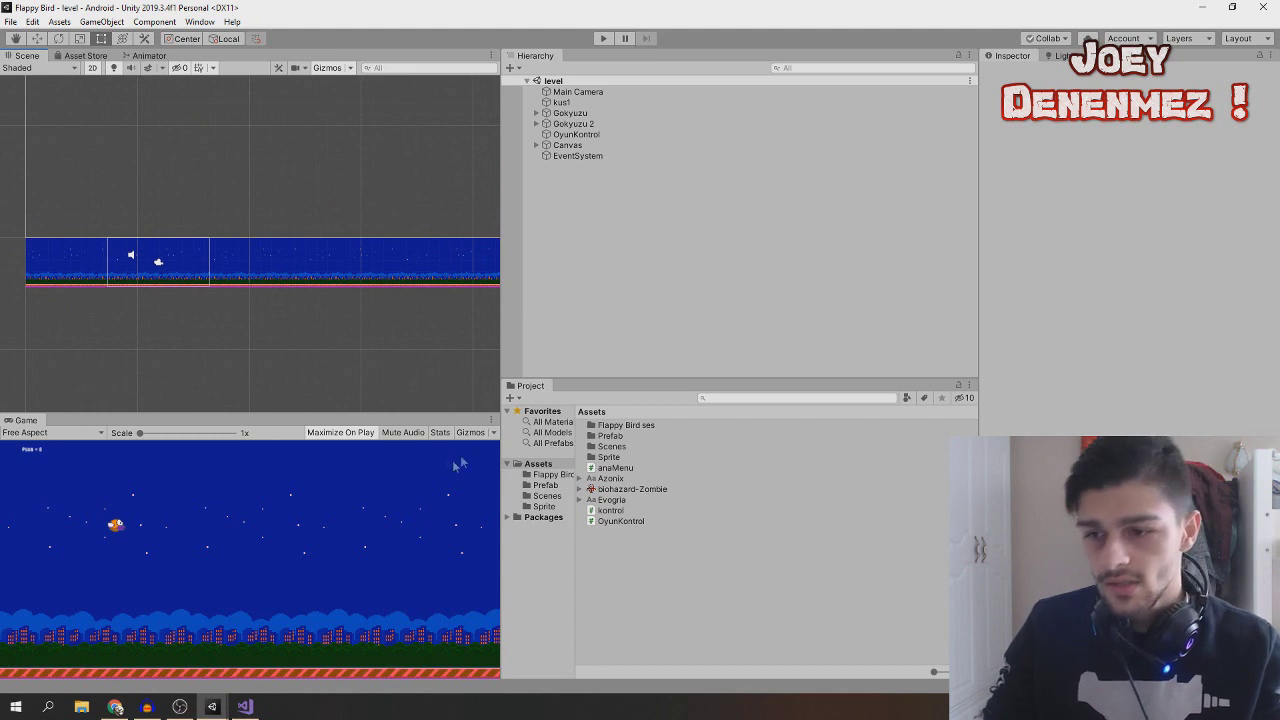
pyautogui.scroll(-2, 280, 300)
pyautogui.scroll(5, 276, 307)
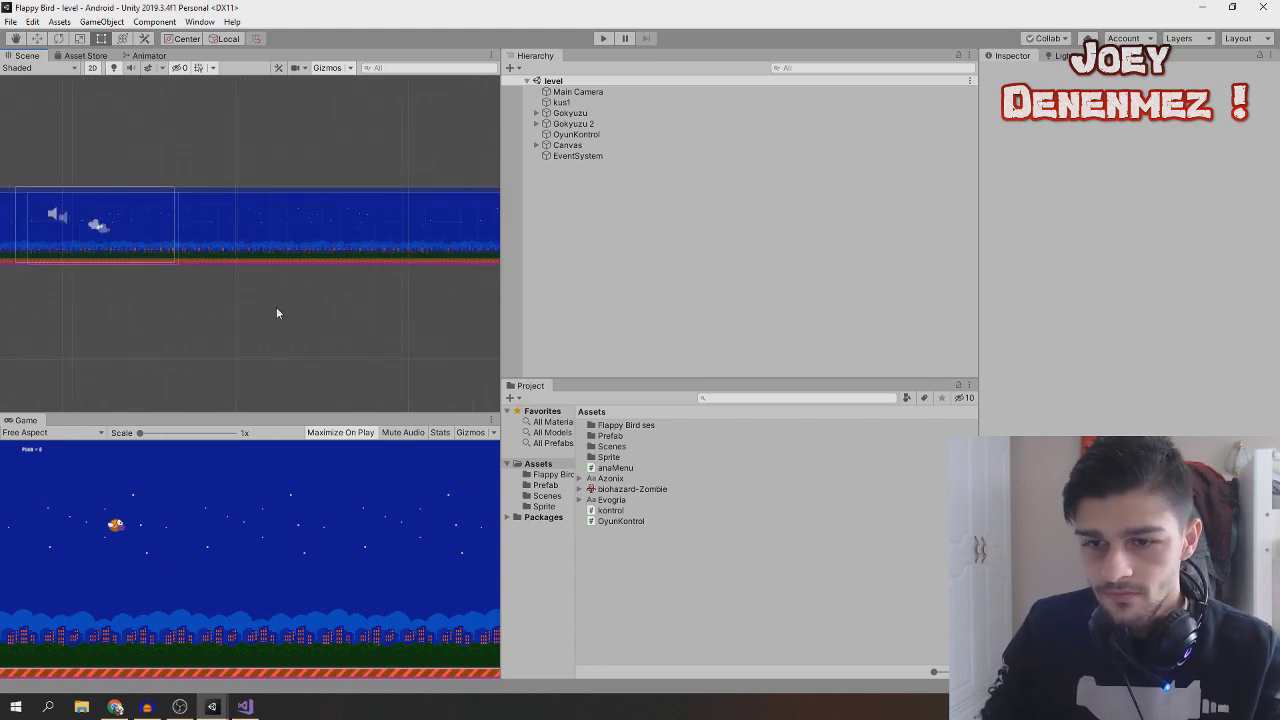
pyautogui.scroll(-1, 298, 291)
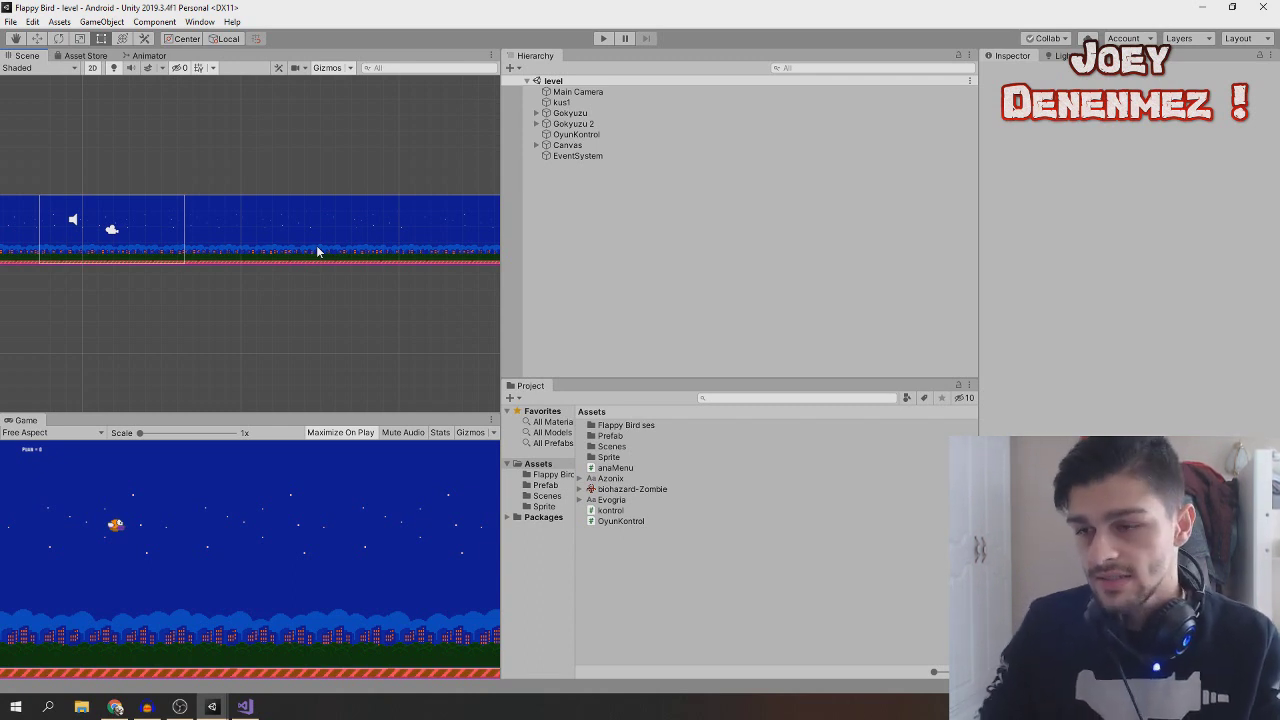
pyautogui.scroll(3, 137, 246)
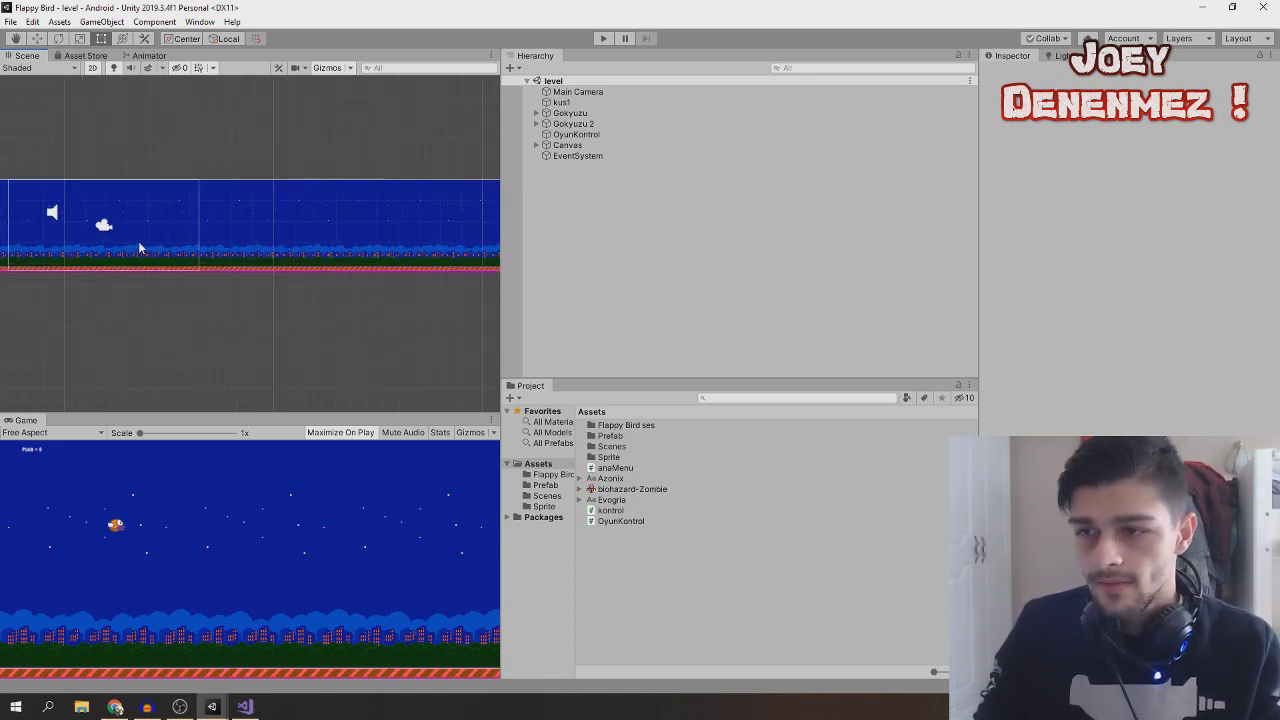
pyautogui.scroll(-3, 143, 215)
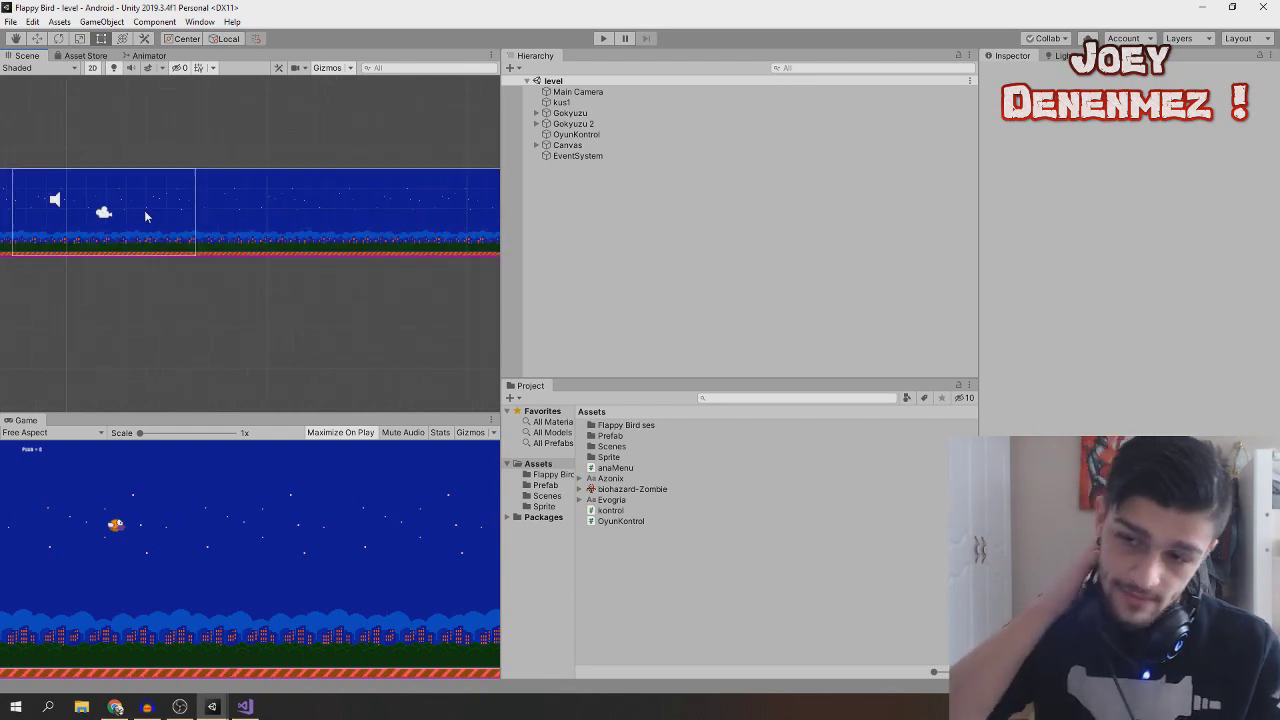
# - List the game's scenes in the Scenes folder, then switch to the Asset Store storefront
pyautogui.click(614, 446)
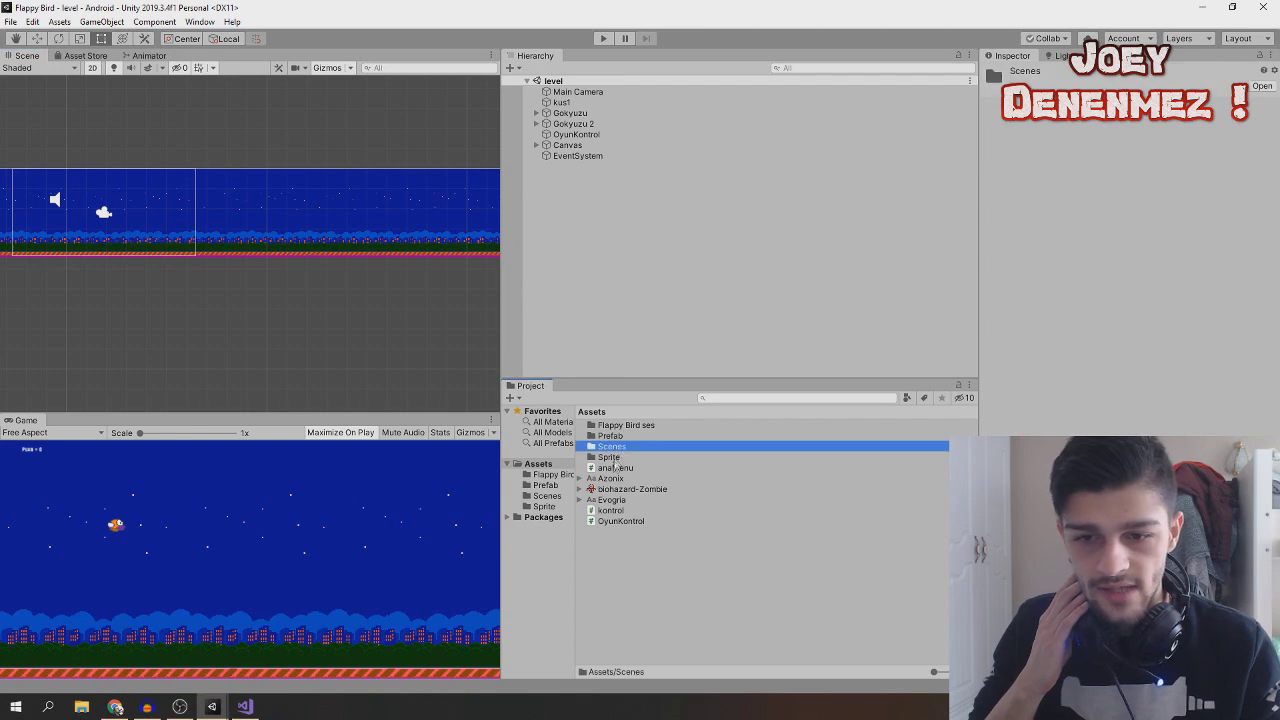
pyautogui.doubleClick(616, 448)
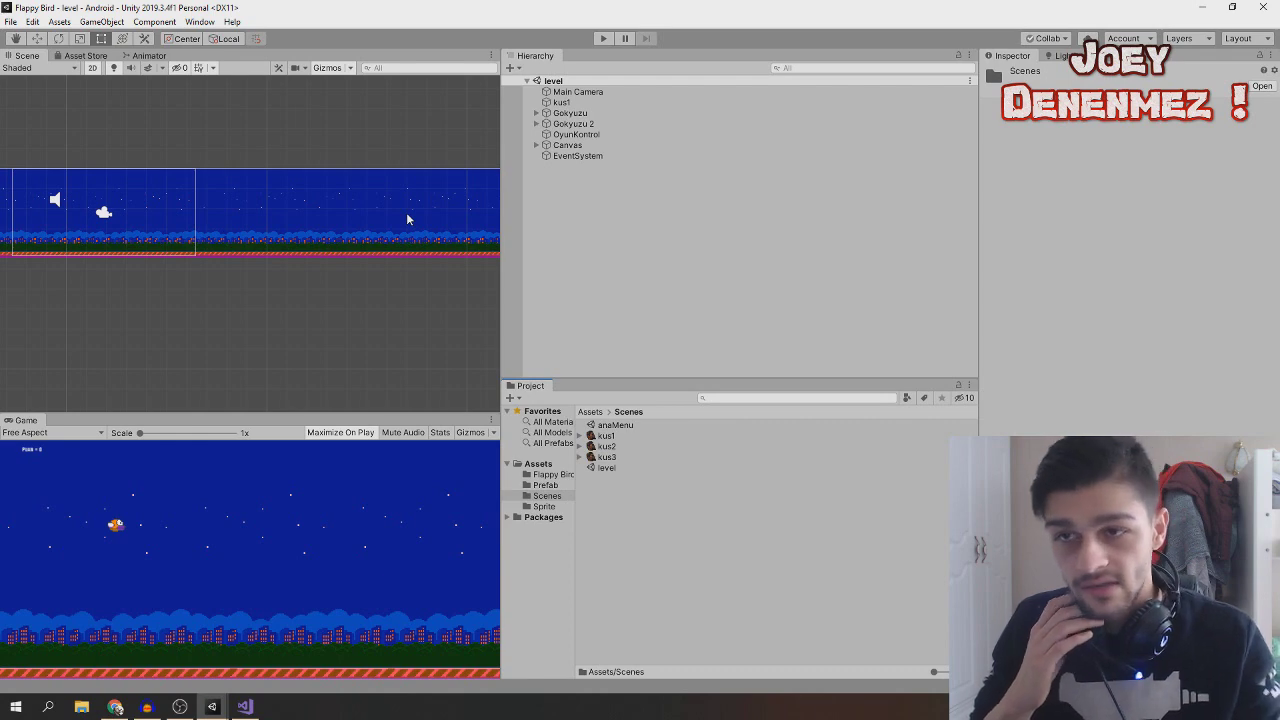
pyautogui.click(88, 56)
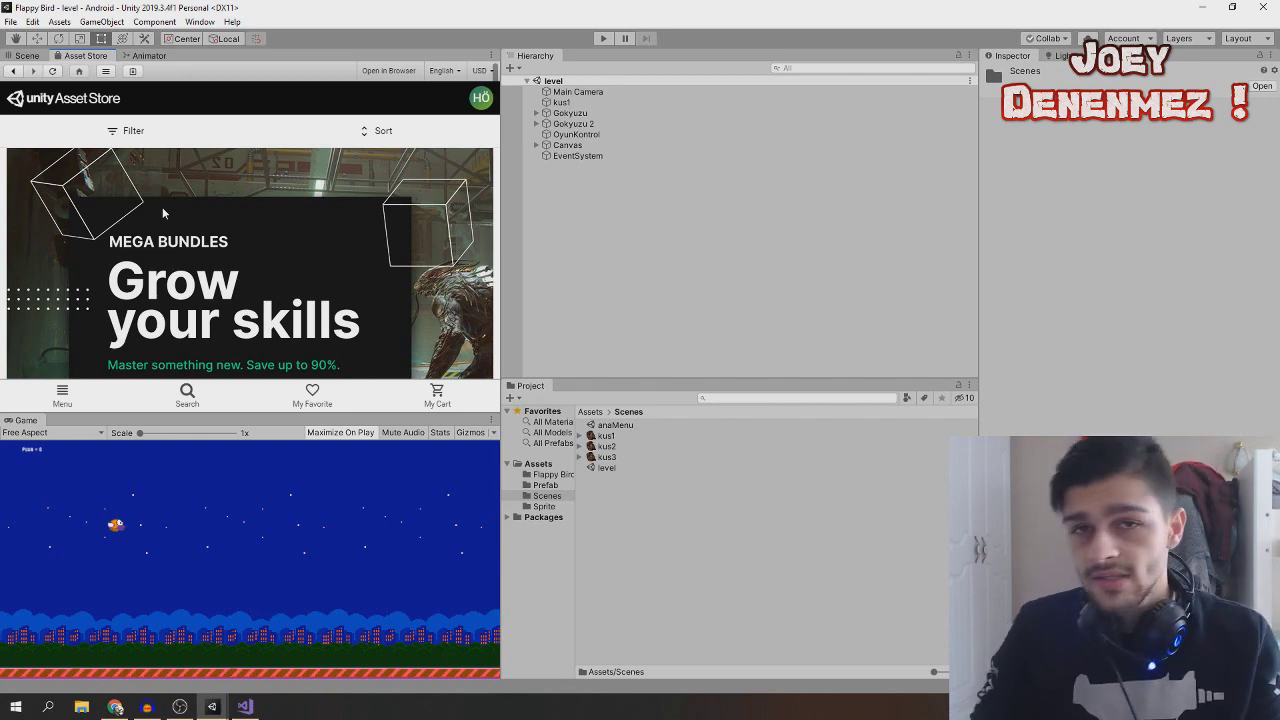
# - Scroll the Asset Store down to Assets for all users, then select the Gokyuzu sky object
pyautogui.scroll(-4, 305, 255)
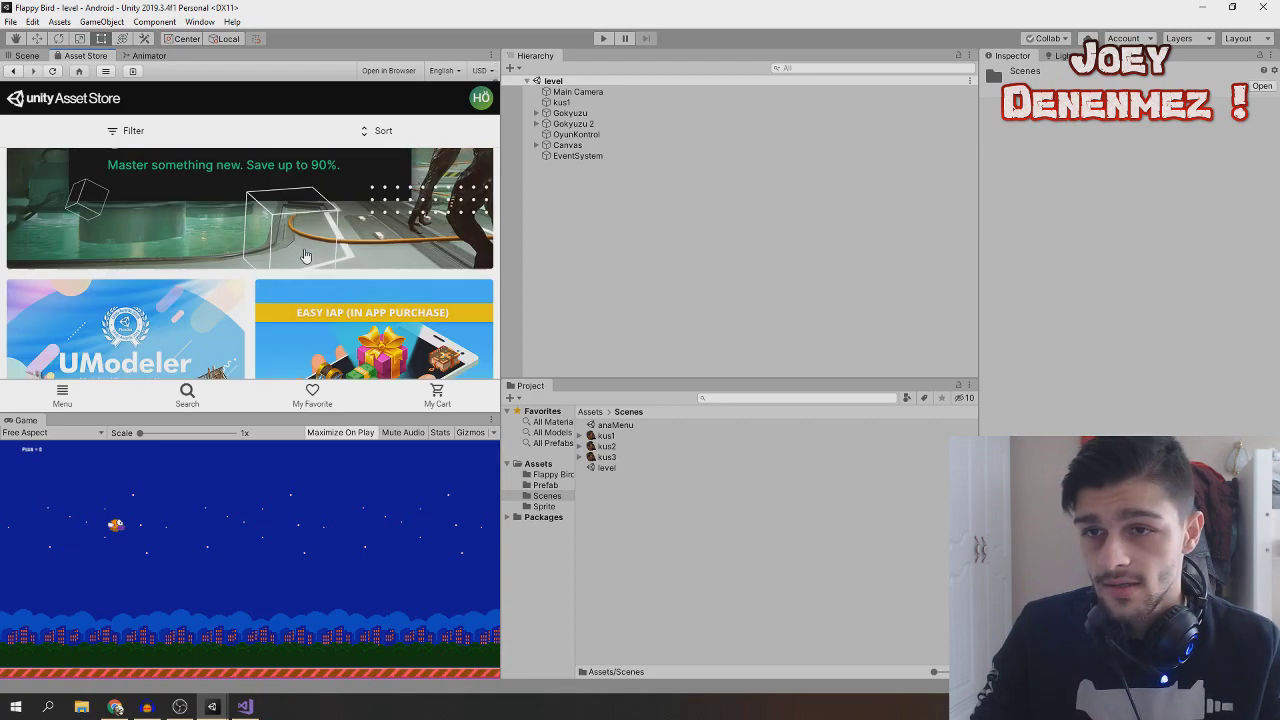
pyautogui.scroll(-2, 305, 255)
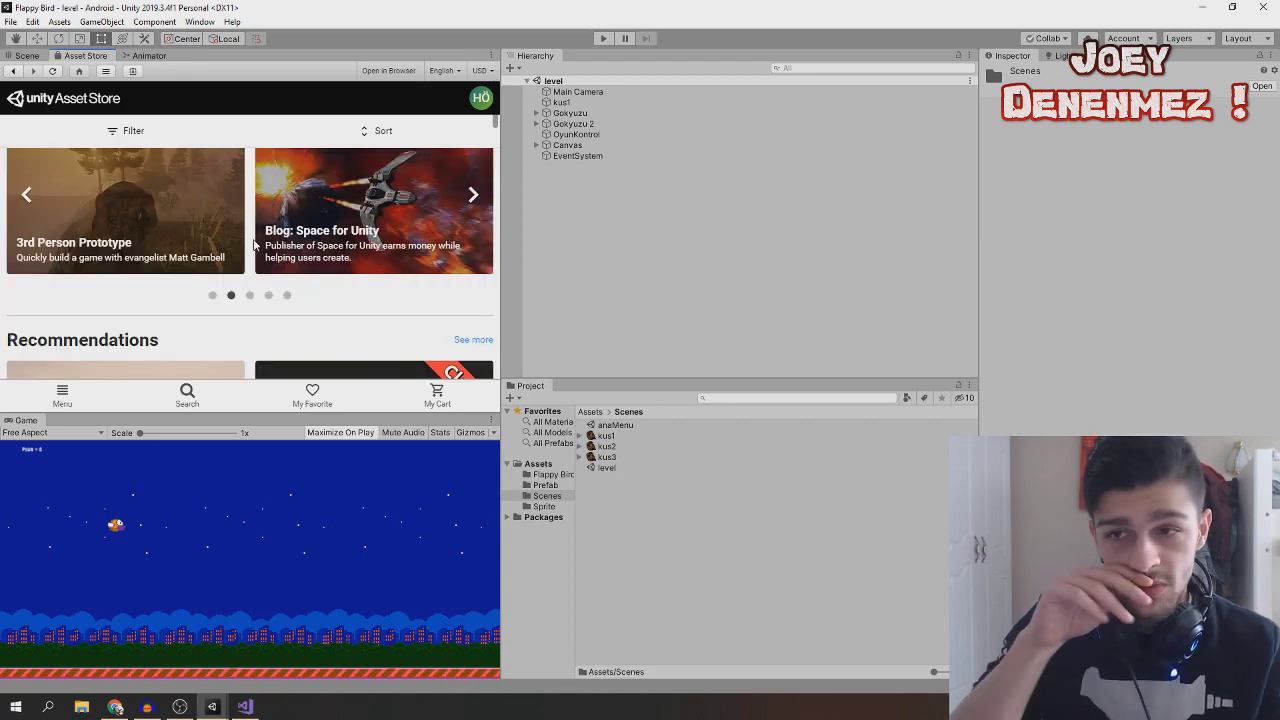
pyautogui.scroll(-3, 235, 250)
pyautogui.scroll(-3, 285, 218)
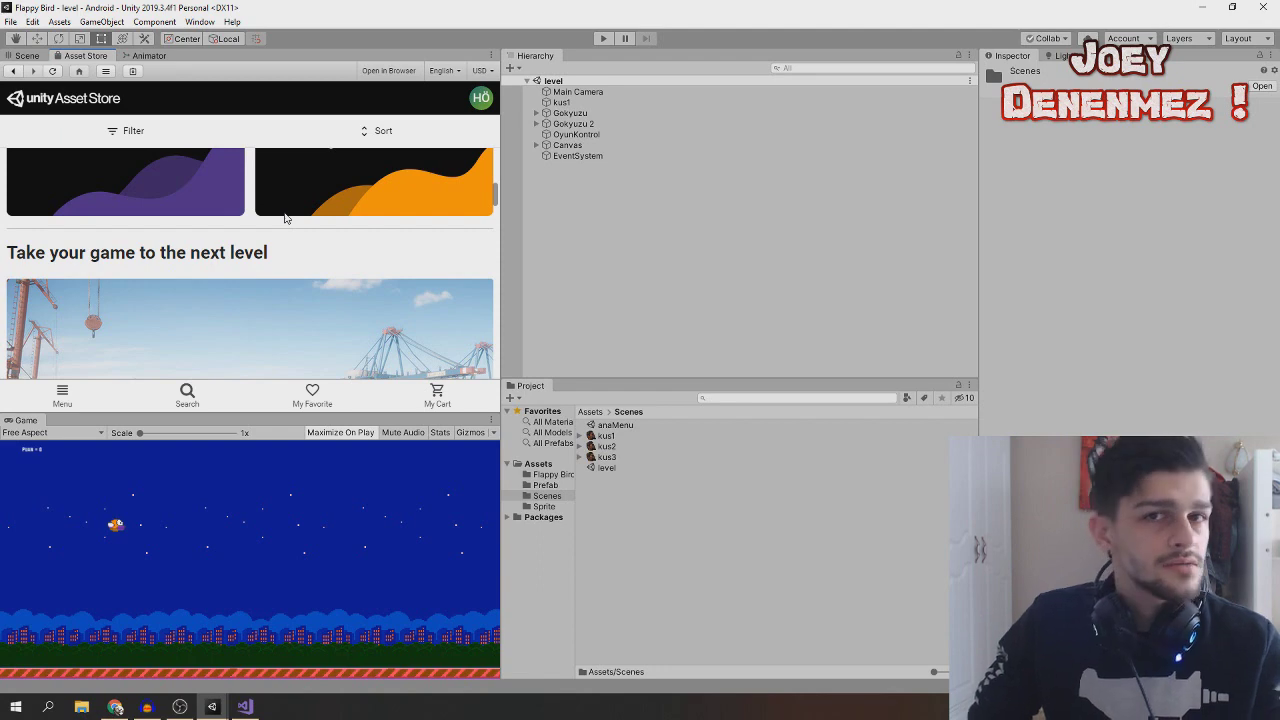
pyautogui.scroll(-3, 409, 206)
pyautogui.scroll(-3, 409, 206)
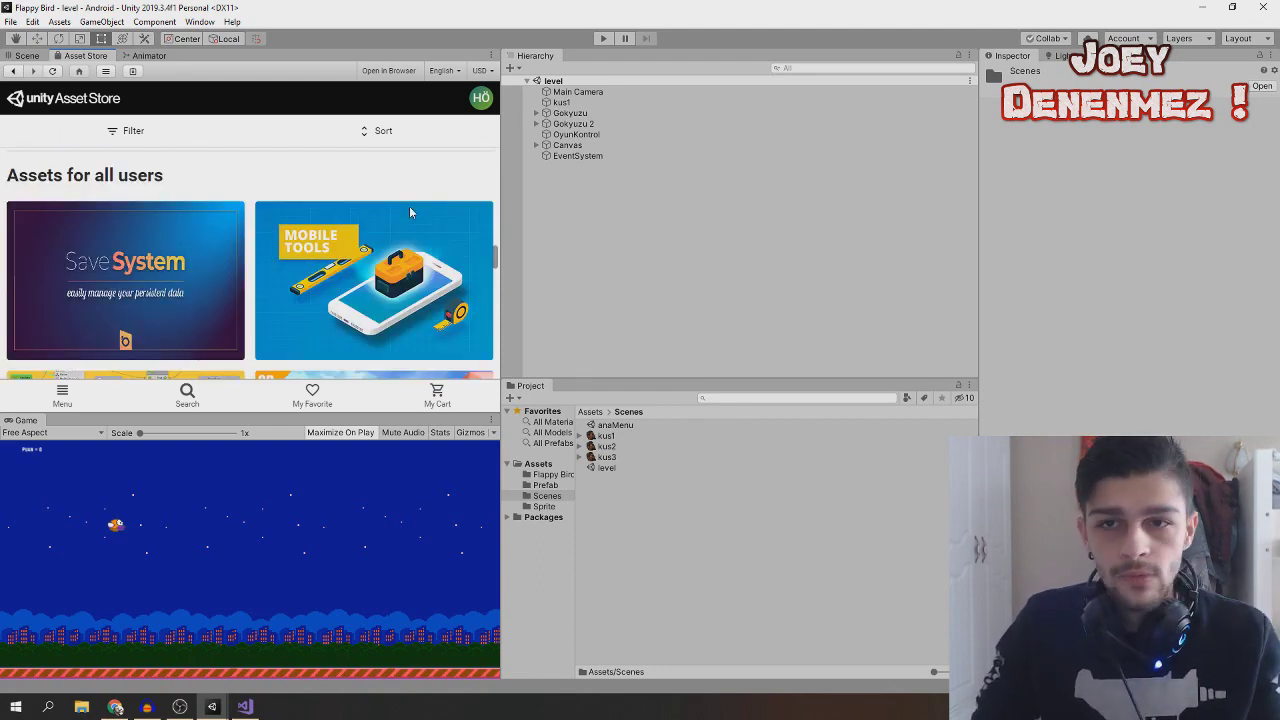
pyautogui.click(620, 113)
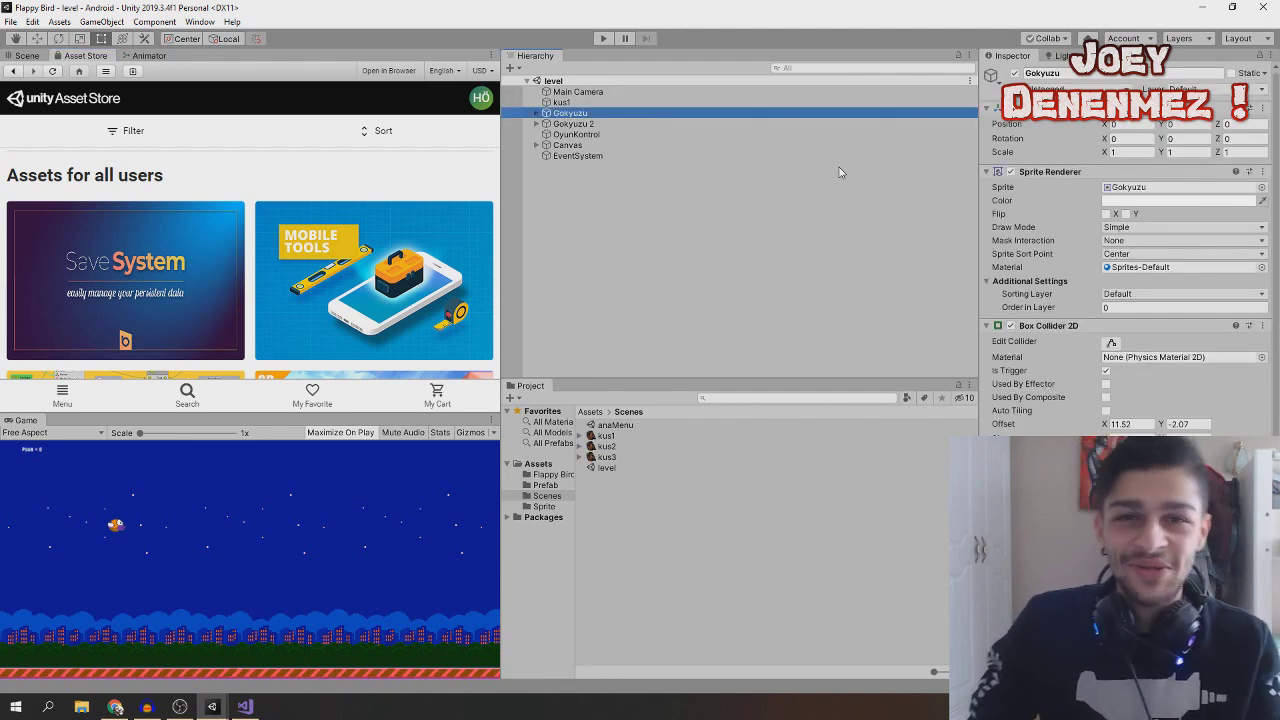